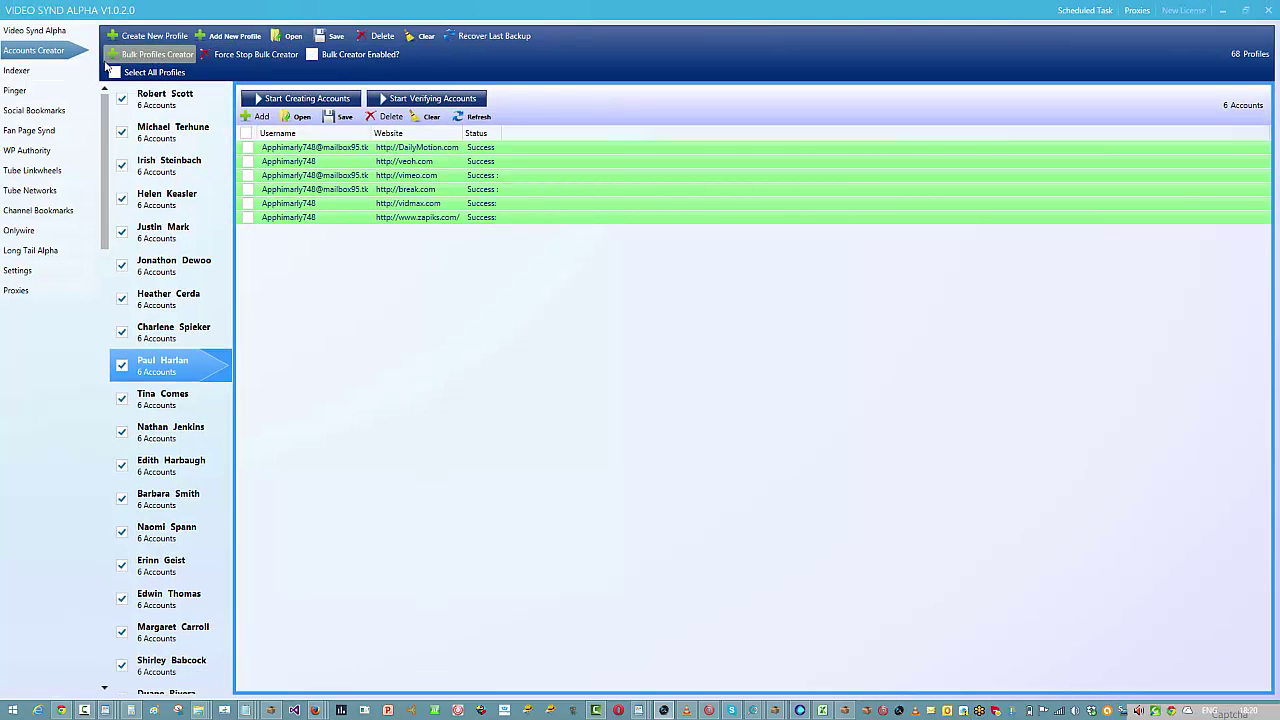
- Start bulk profile creation with new emails and accounts, 762 accounts to create, and a 0-minute delay between profiles
click(142, 57)
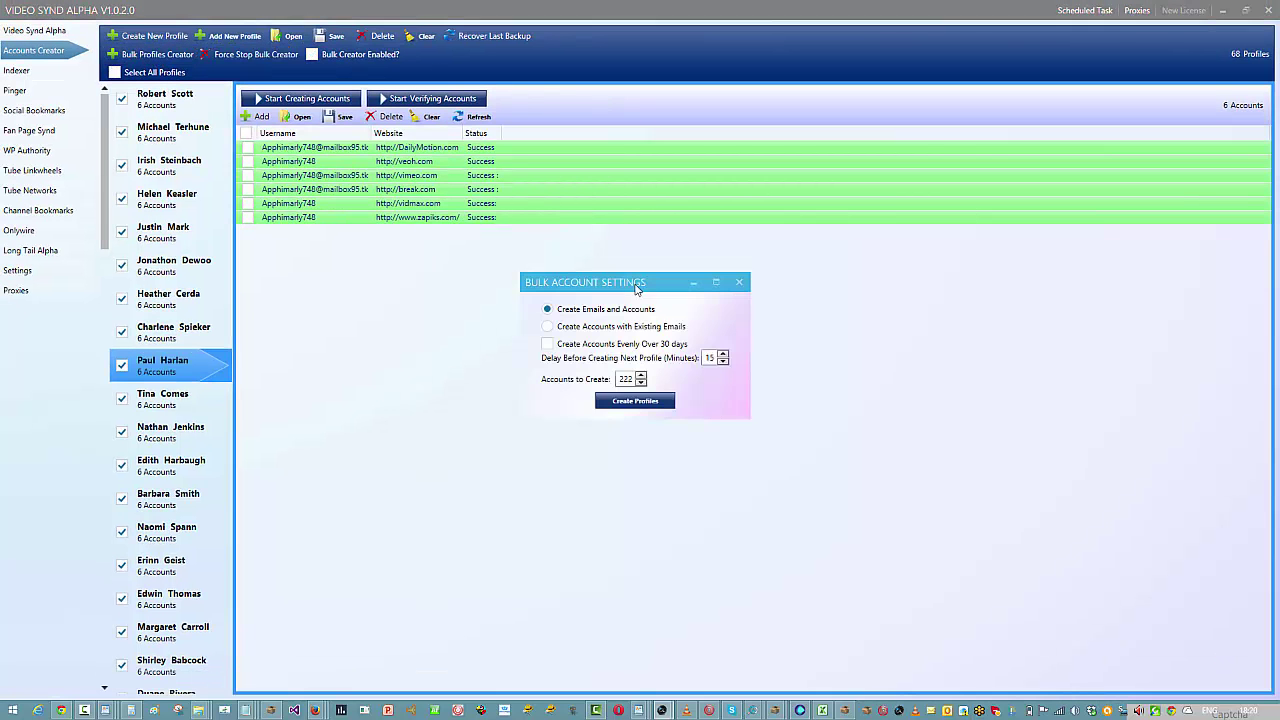
double_click(624, 378)
text(762)
click(722, 361)
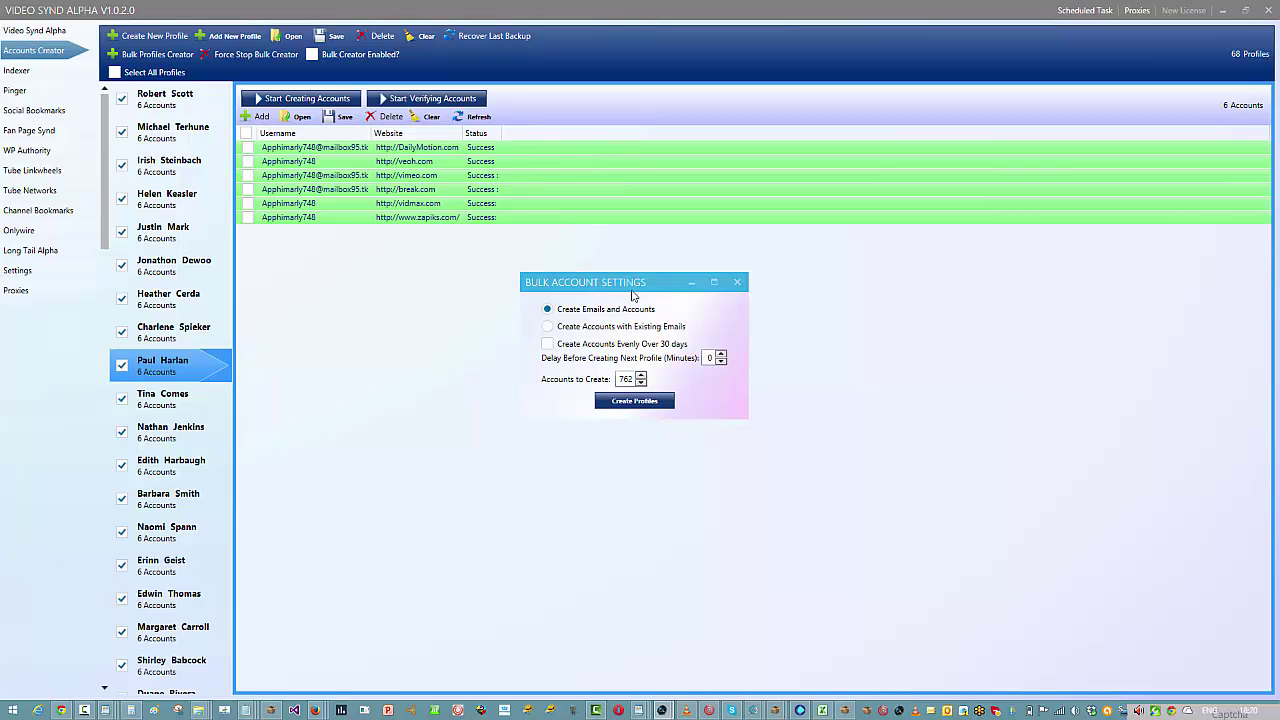
click(626, 402)
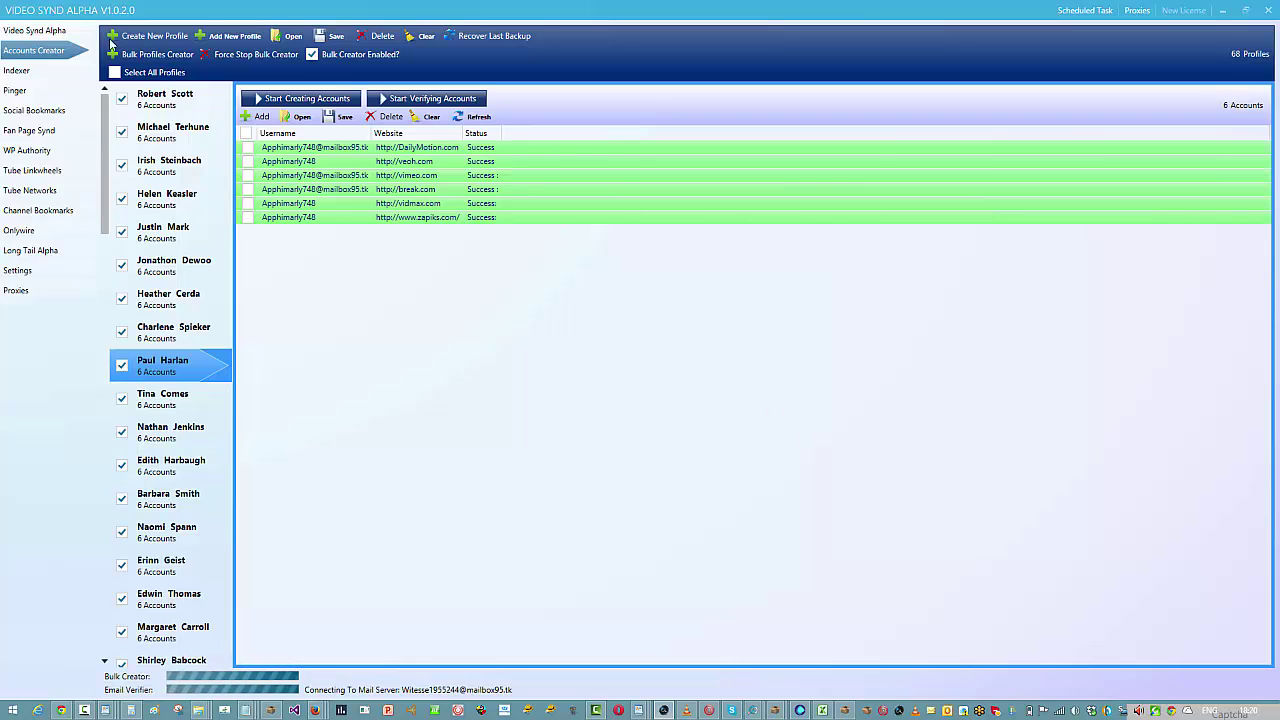
click(160, 55)
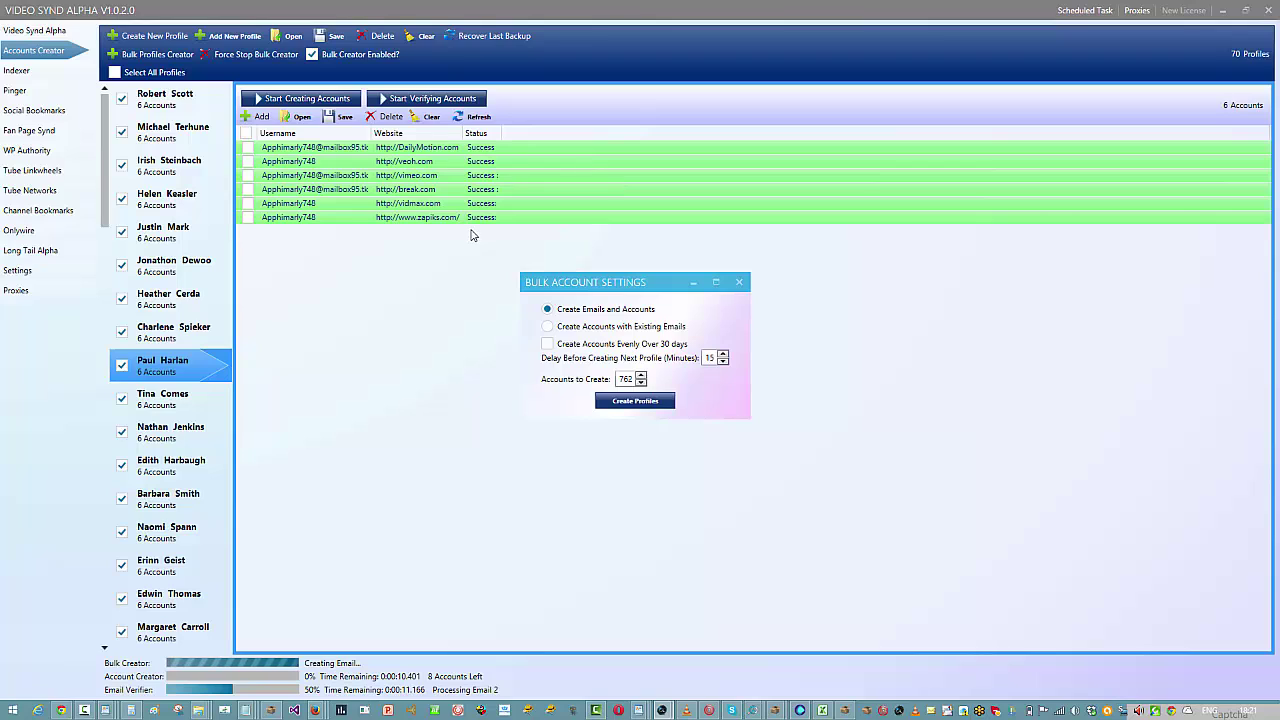
click(741, 283)
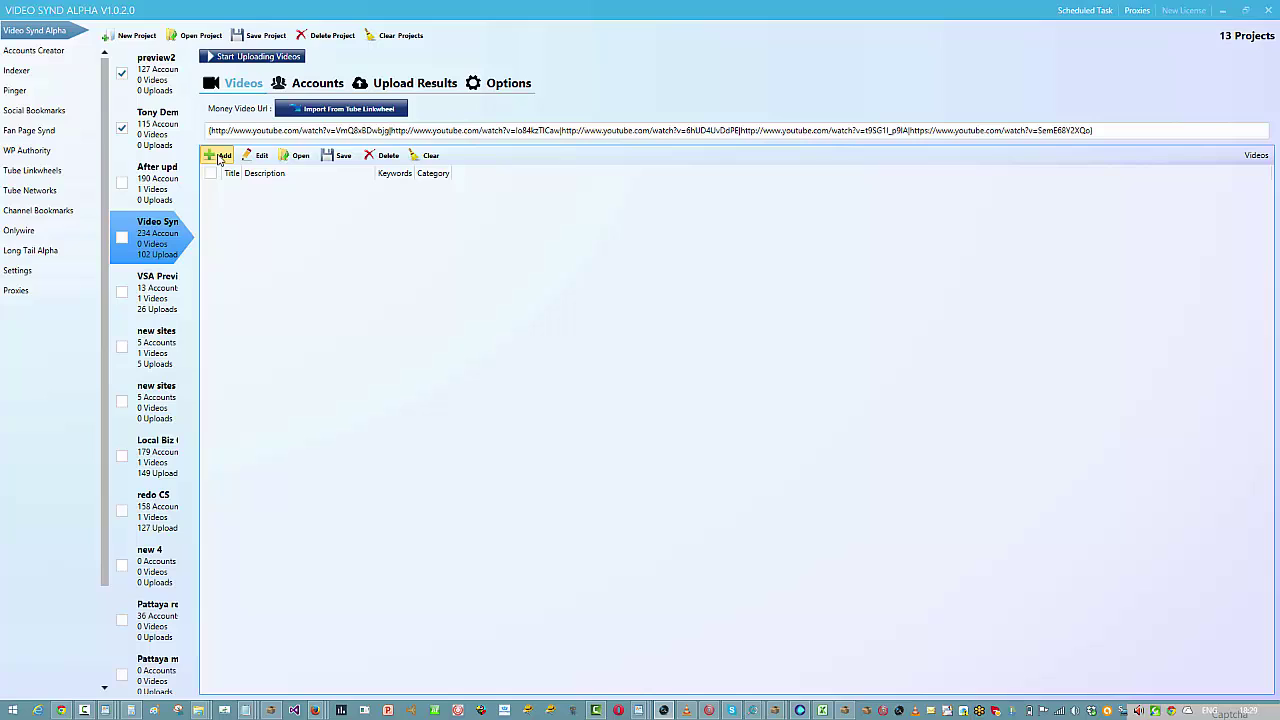
- Review the title and description fields of the Add Video form without adding a video
click(219, 157)
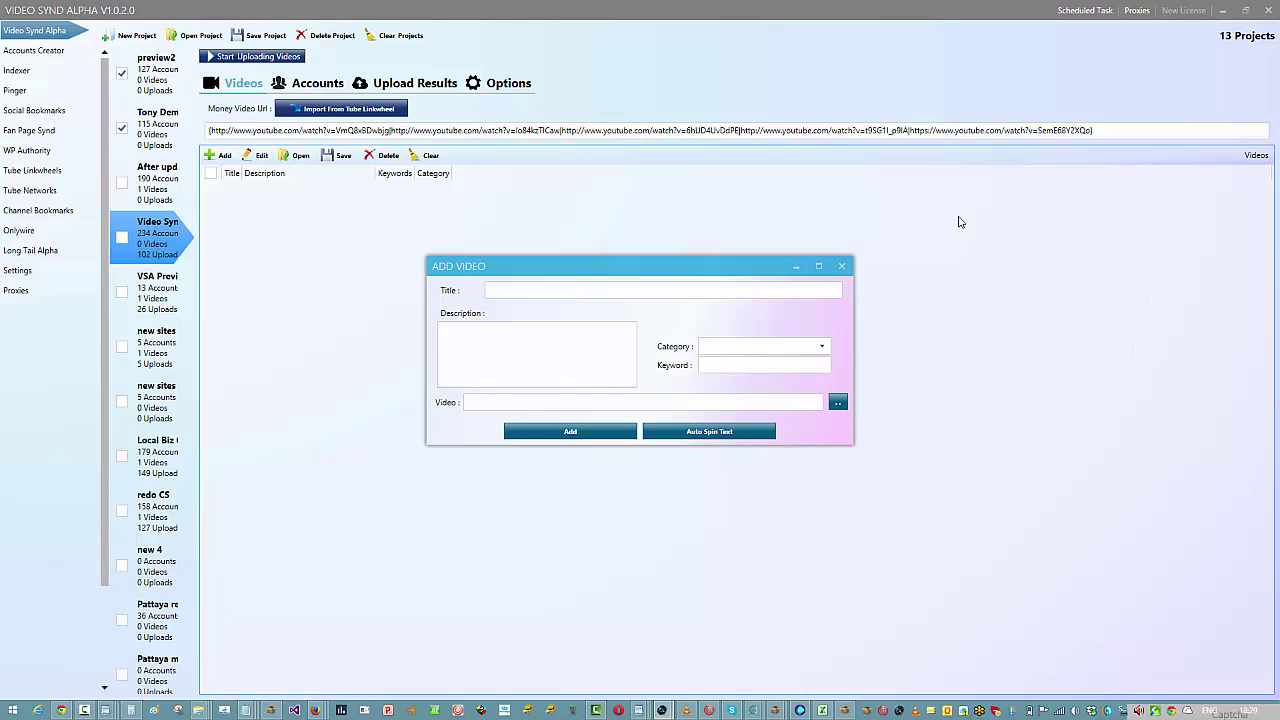
drag(690, 273, 743, 192)
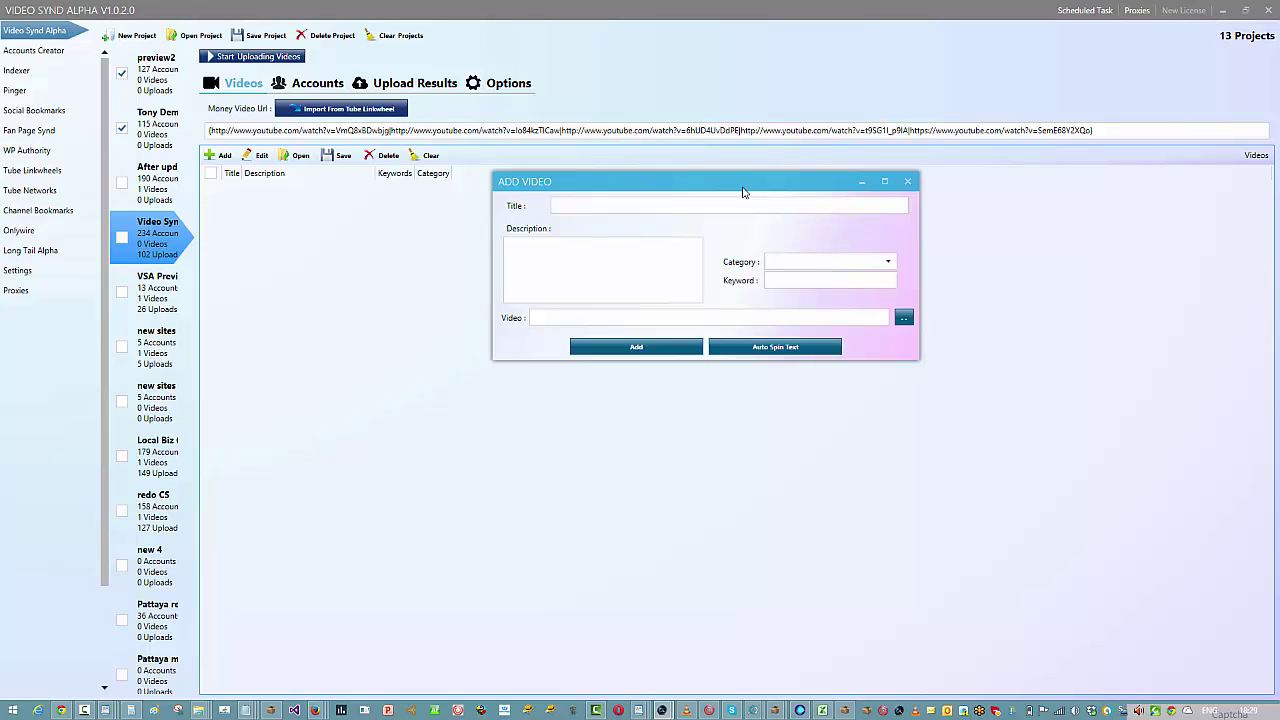
click(720, 206)
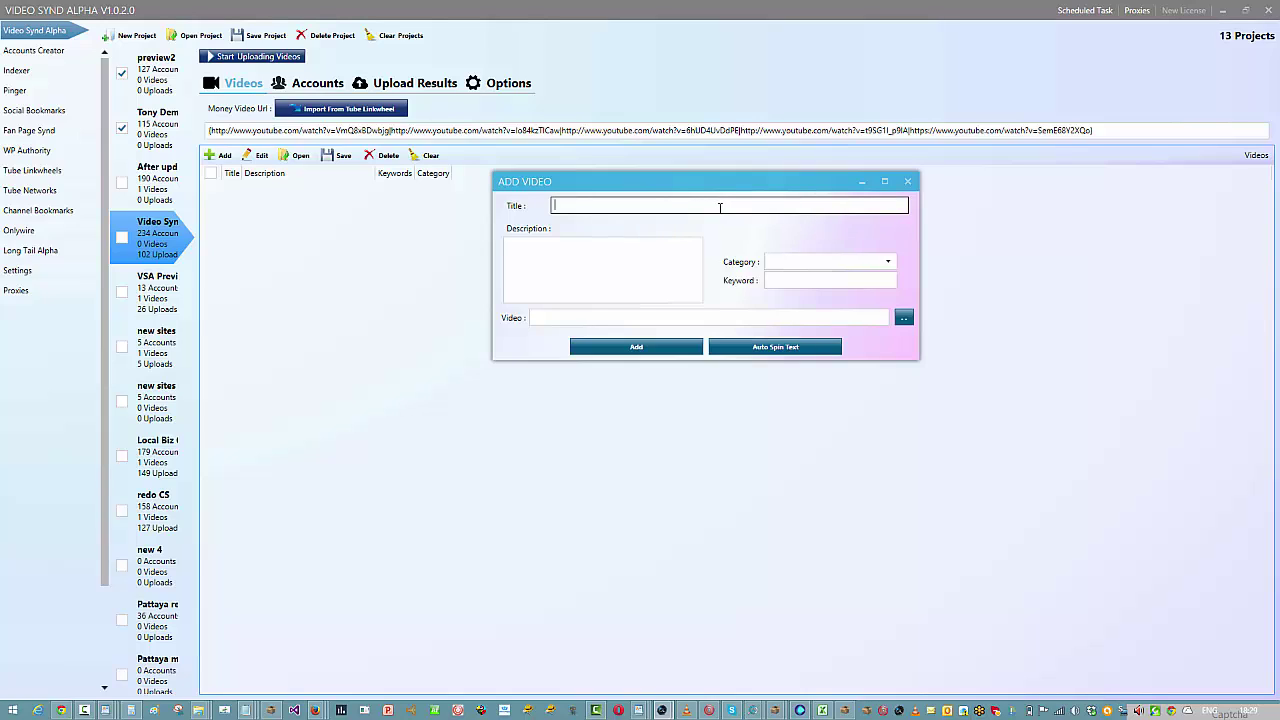
click(644, 265)
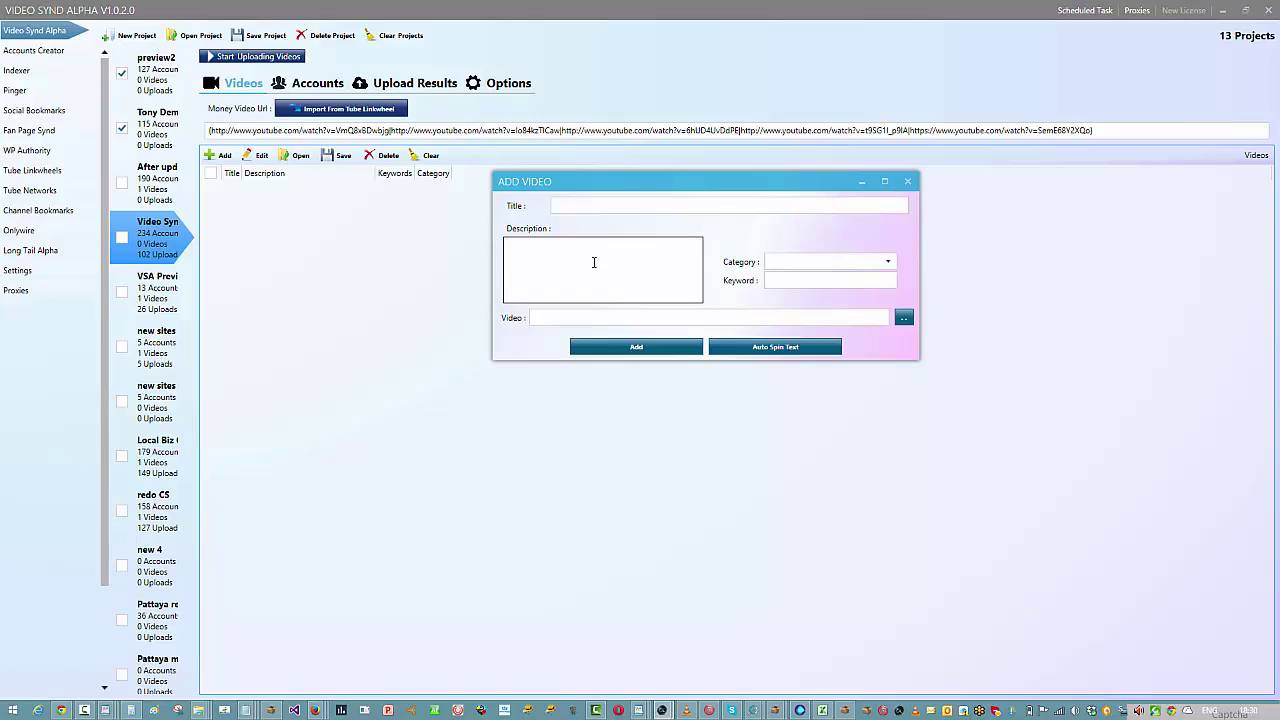
click(907, 182)
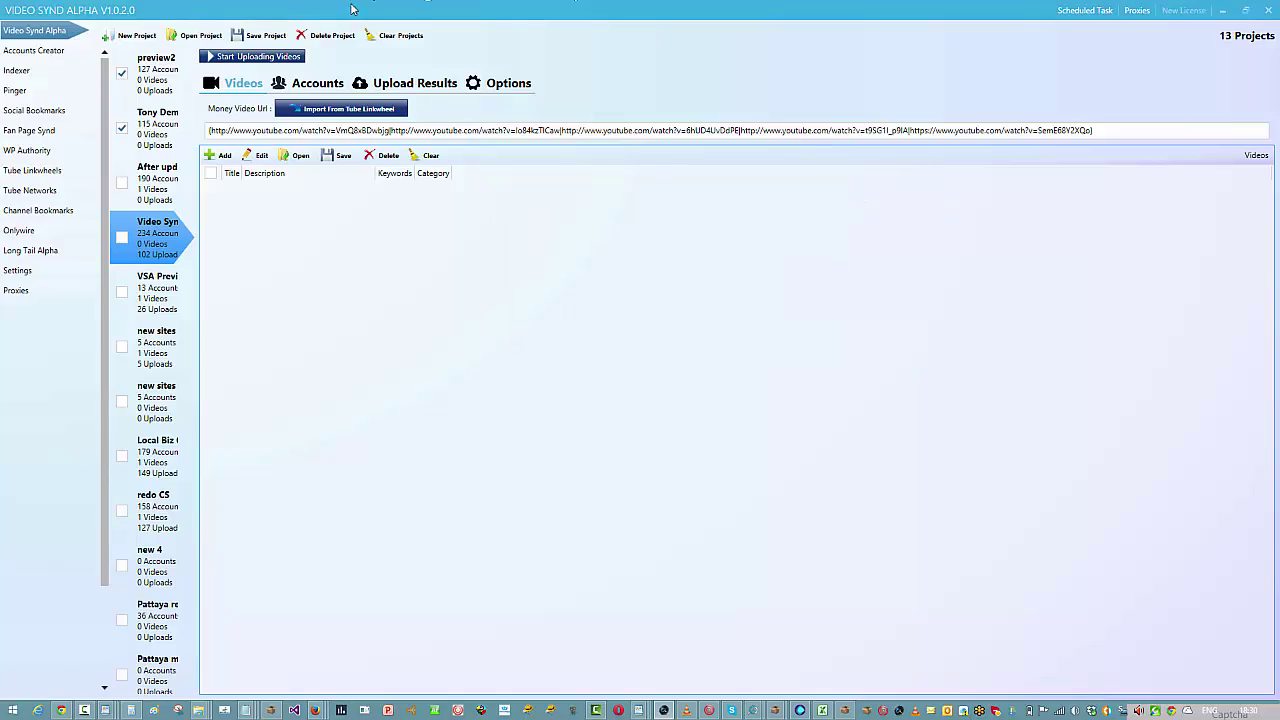
- Review the selected project's upload results, checking the Vimeo and DailyMotion video URLs and upload statuses
click(421, 88)
click(976, 208)
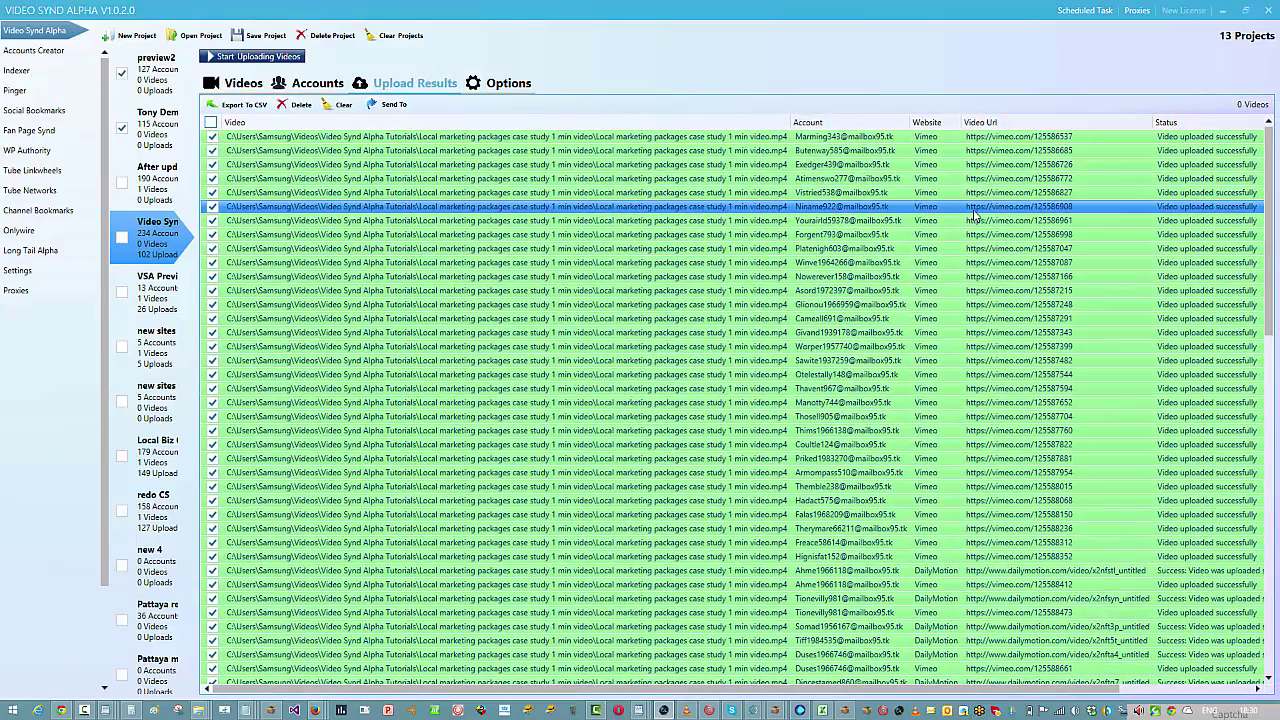
scroll(980, 208, down, 1)
click(982, 208)
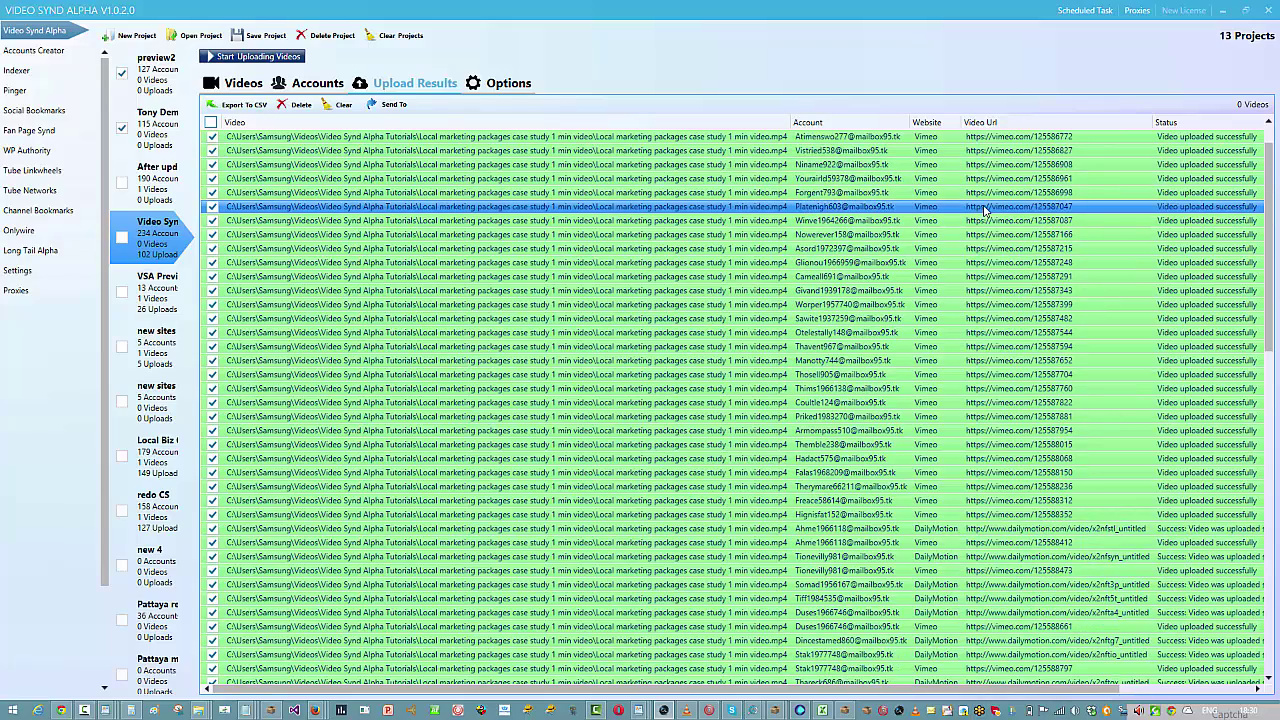
scroll(984, 210, down, 2)
click(984, 208)
scroll(984, 208, down, 4)
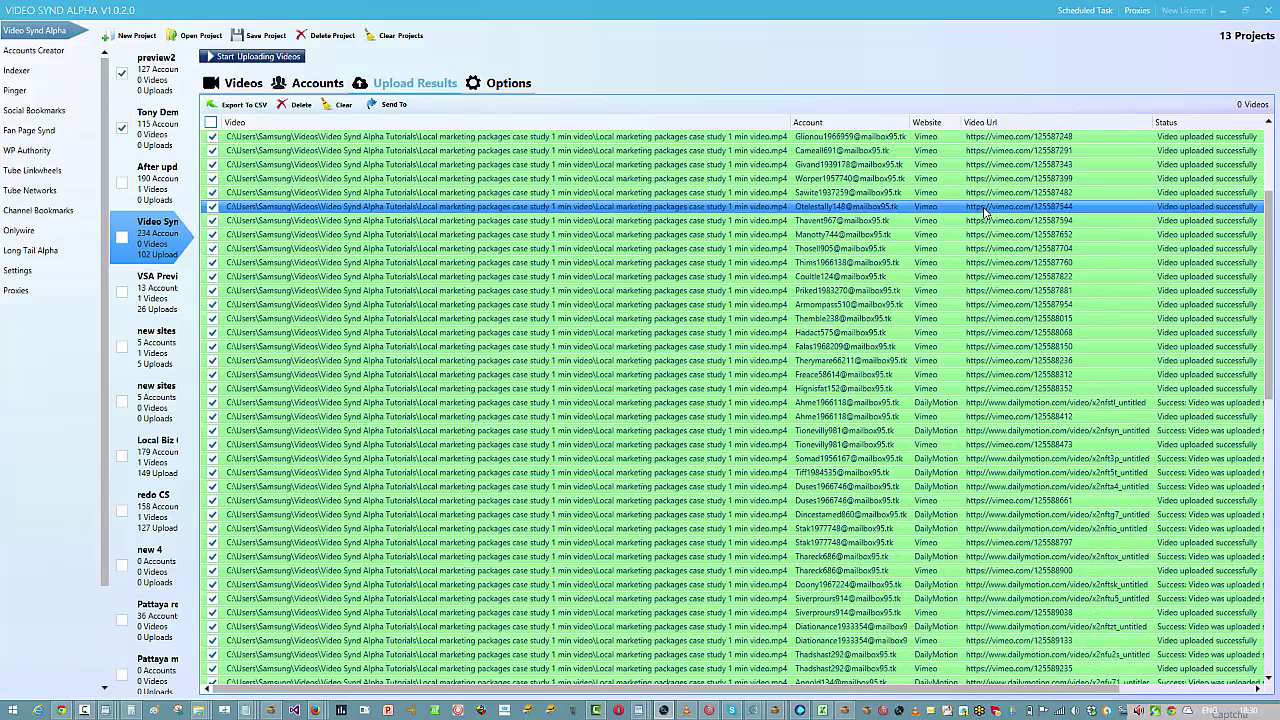
click(984, 208)
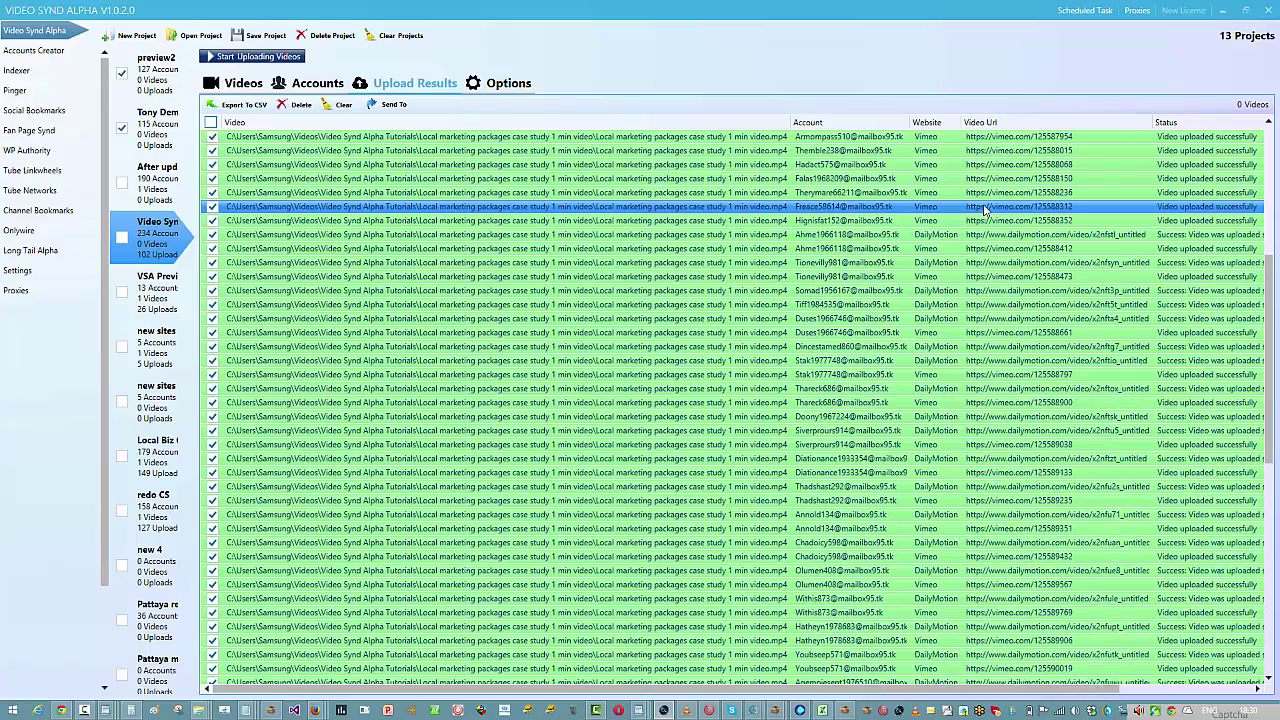
scroll(984, 208, down, 8)
click(984, 208)
scroll(984, 208, down, 5)
click(984, 208)
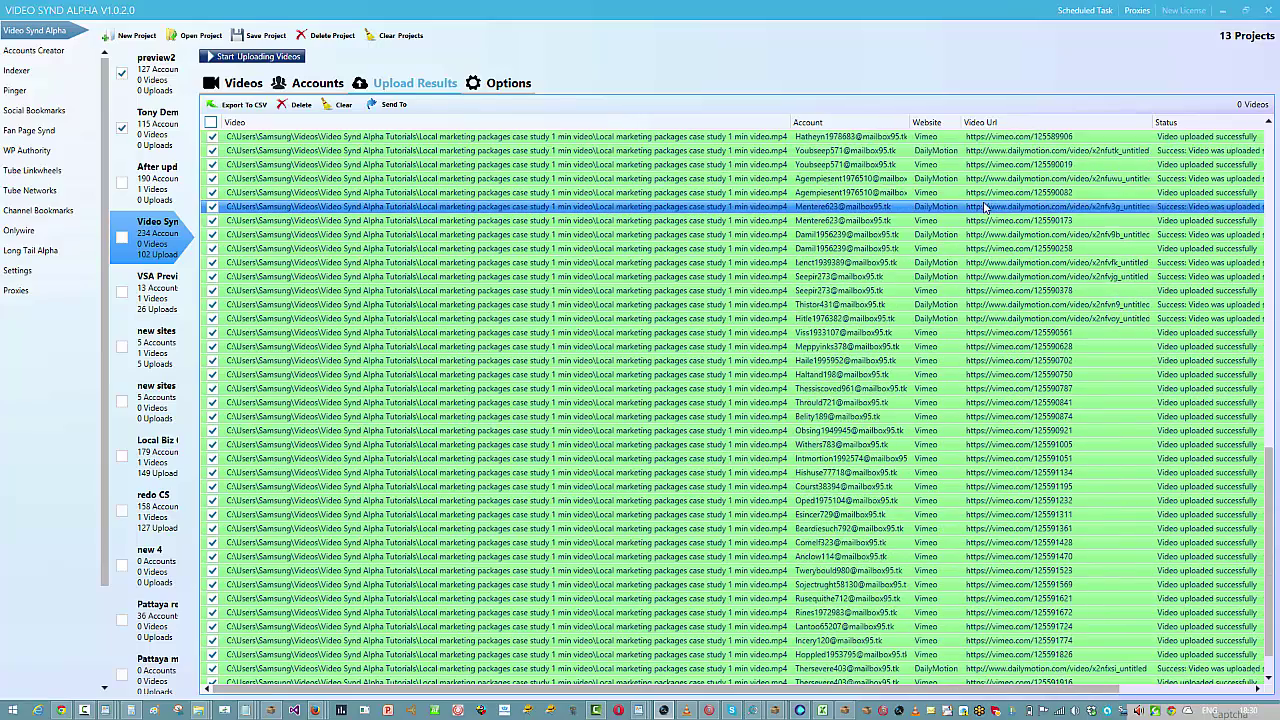
scroll(984, 208, down, 1)
scroll(1032, 355, up, 9)
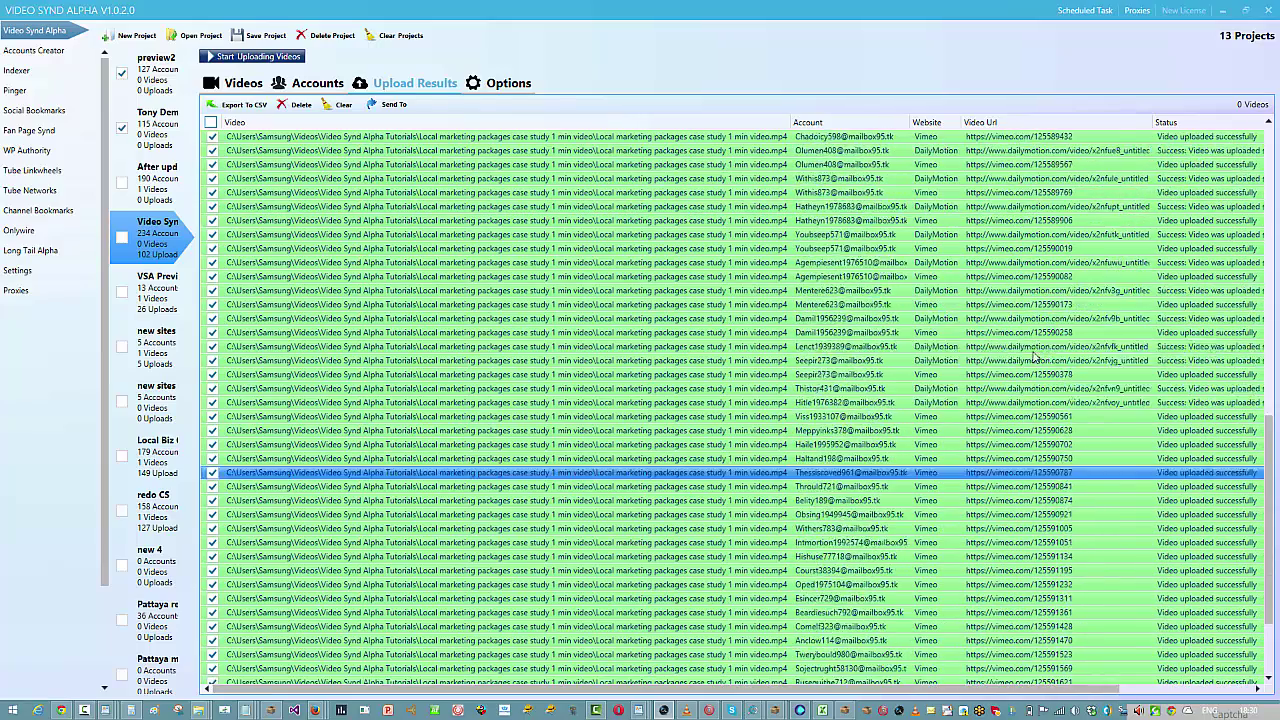
scroll(1025, 350, up, 12)
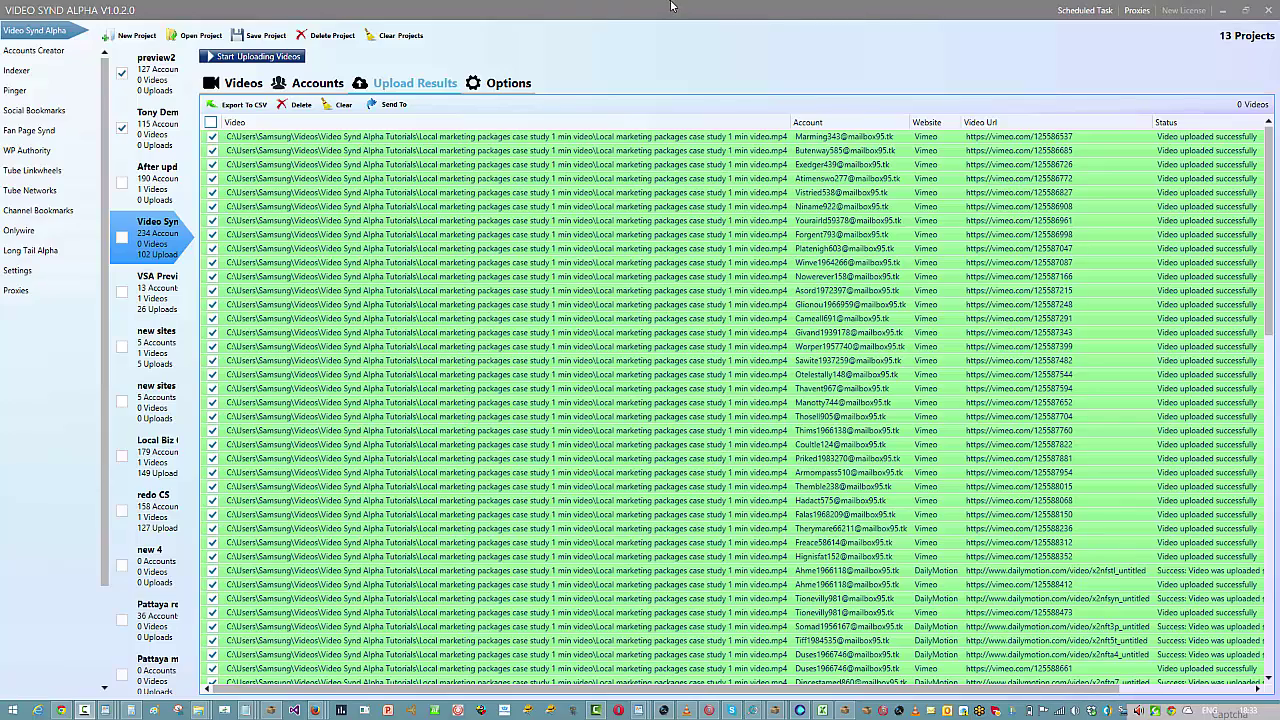
- Show the YouTube upload settings of Tube Linkwheels with the delay and channel options expanded
click(32, 176)
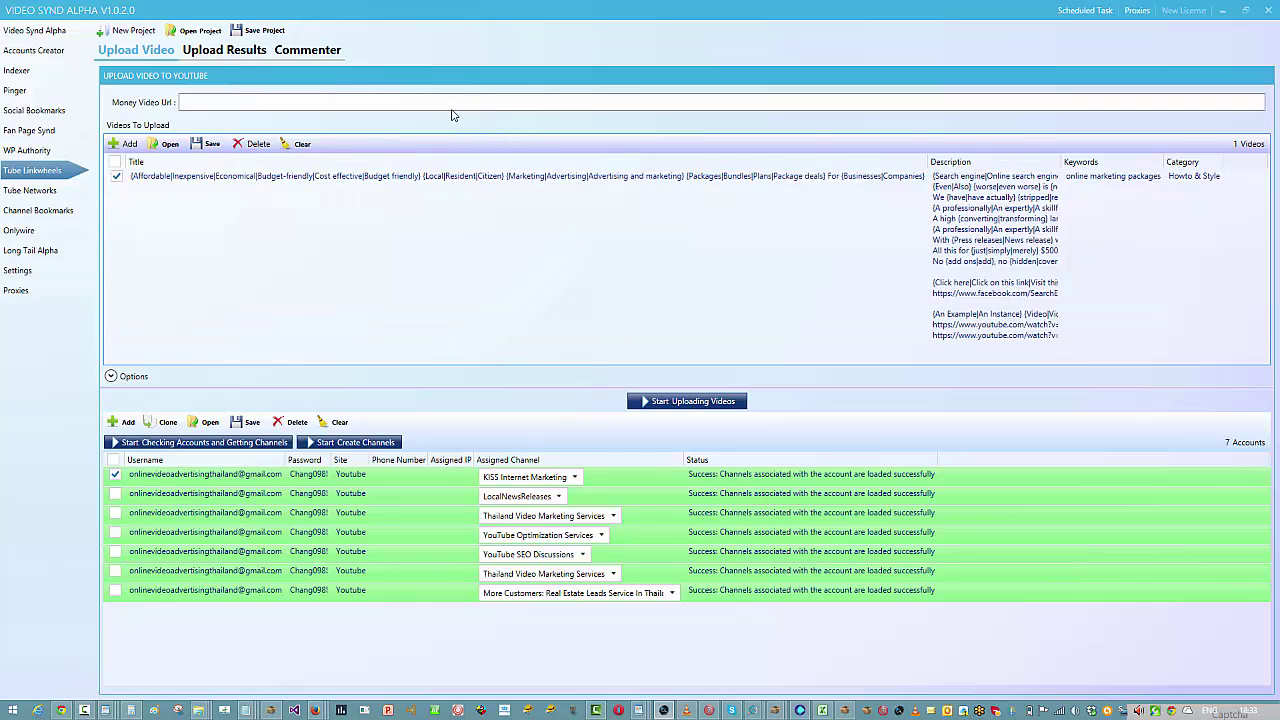
click(111, 377)
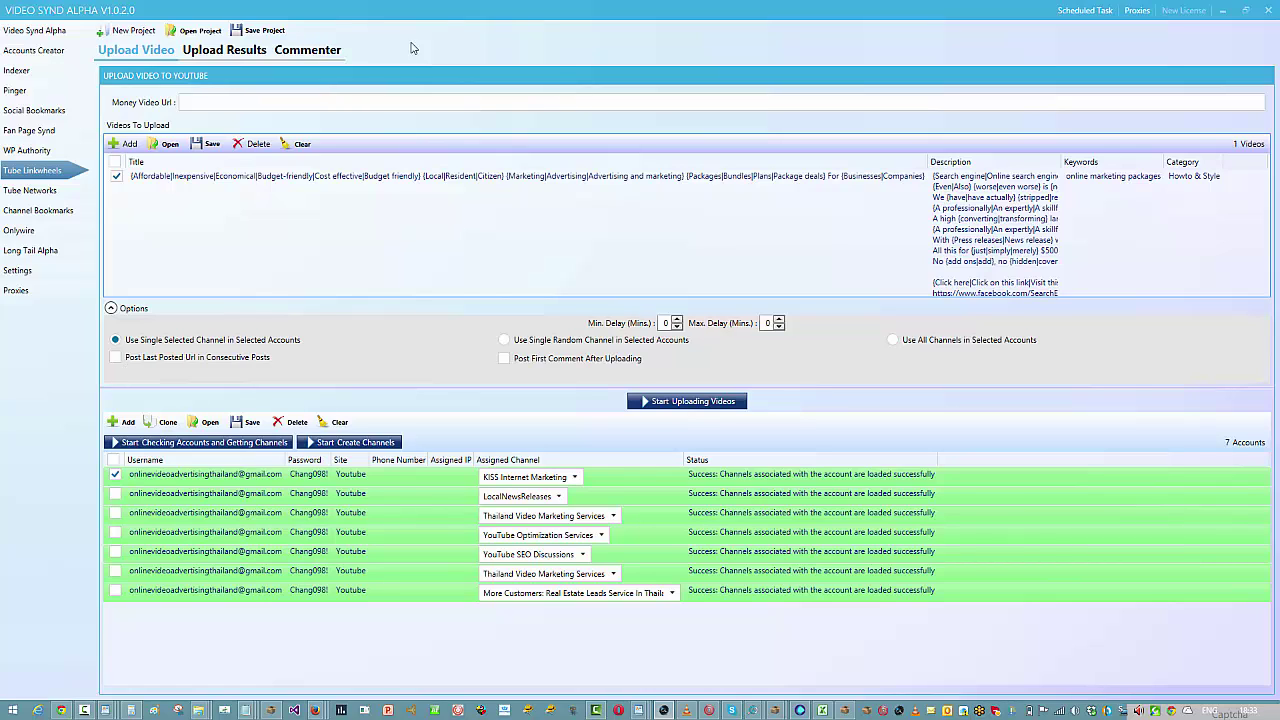
click(574, 101)
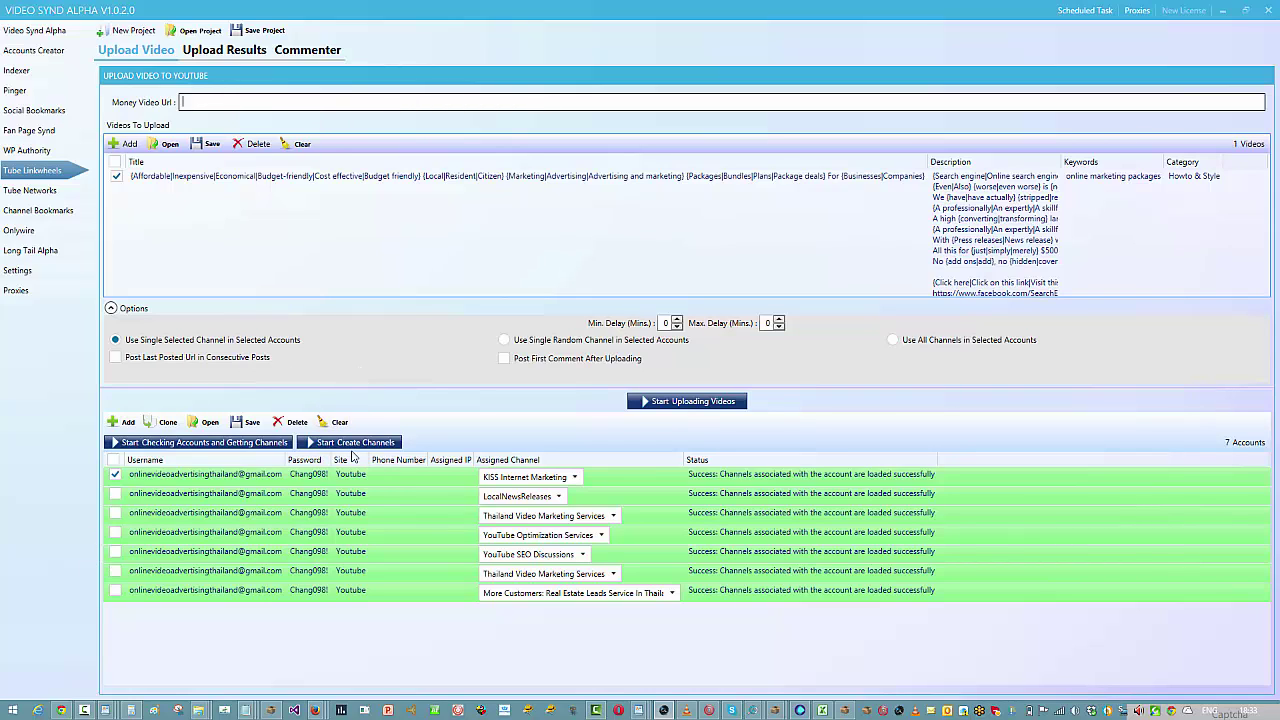
- Assign the channel LocalNewsReleases to the first YouTube account and MMS Press Release Playlists to the second
click(575, 479)
click(575, 479)
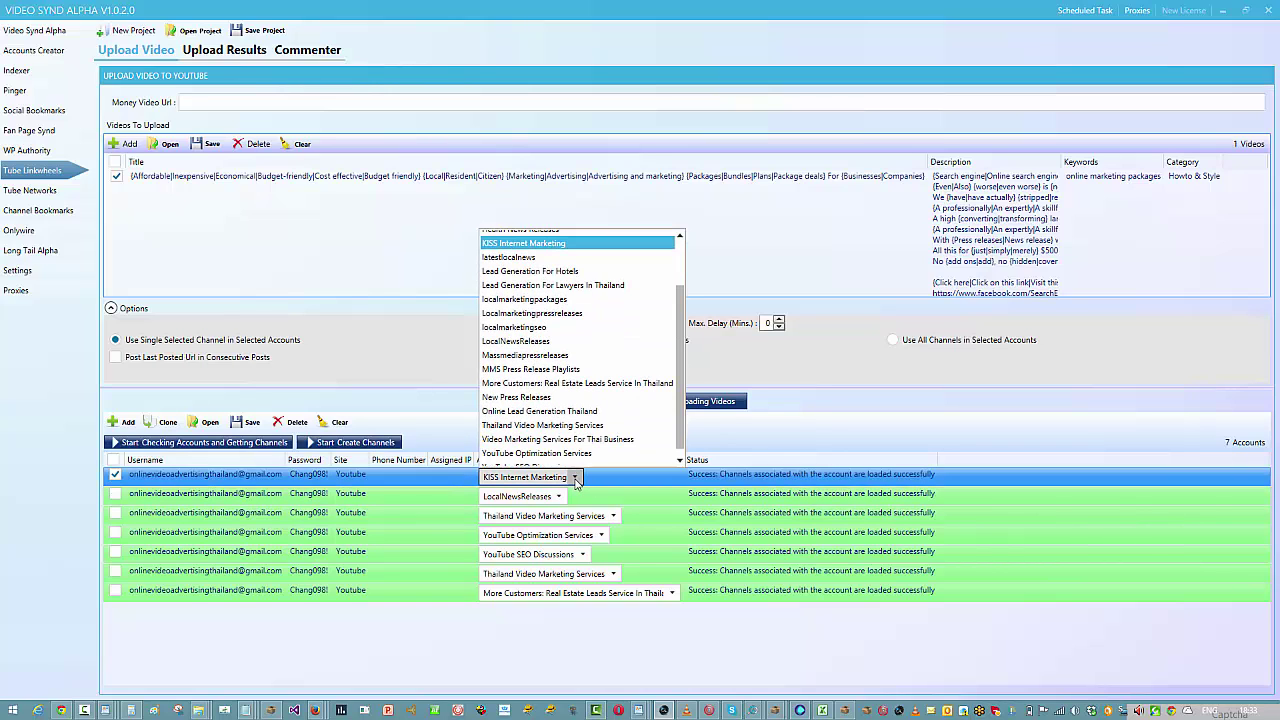
mouse_move(681, 308)
mouse_down()
mouse_move(697, 252)
mouse_move(683, 320)
mouse_up()
click(516, 348)
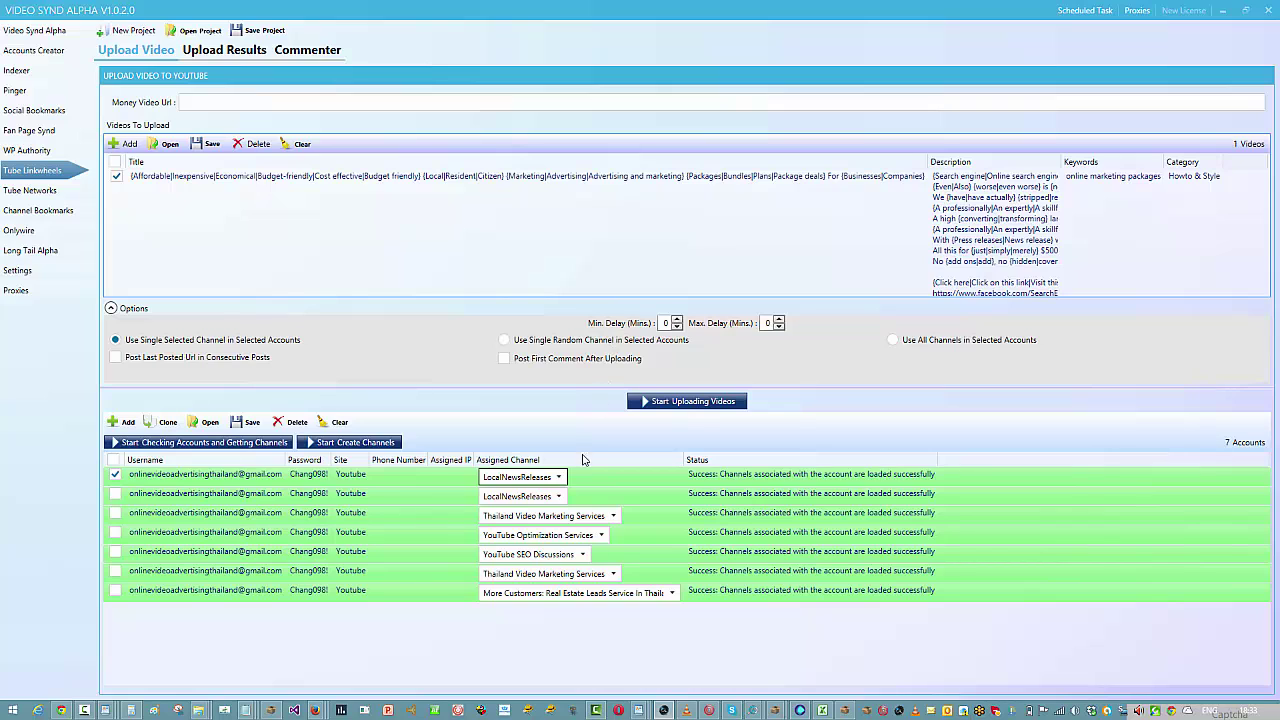
click(562, 492)
click(560, 495)
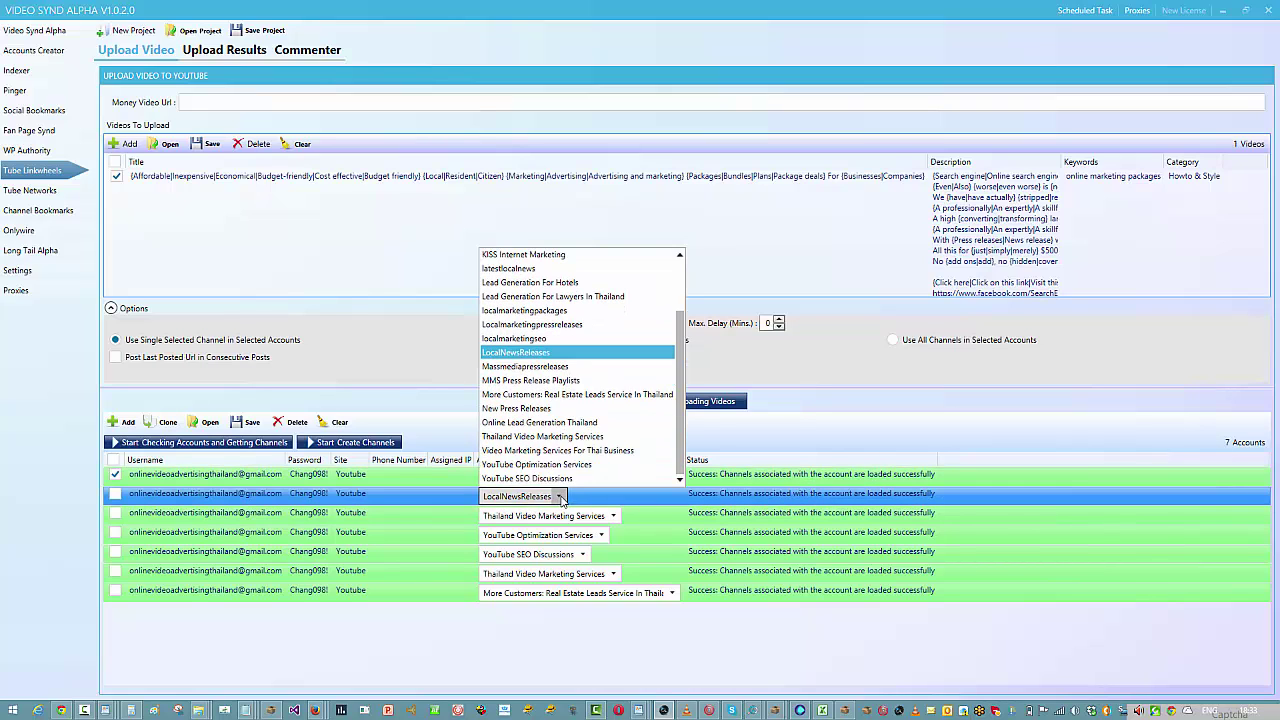
click(565, 385)
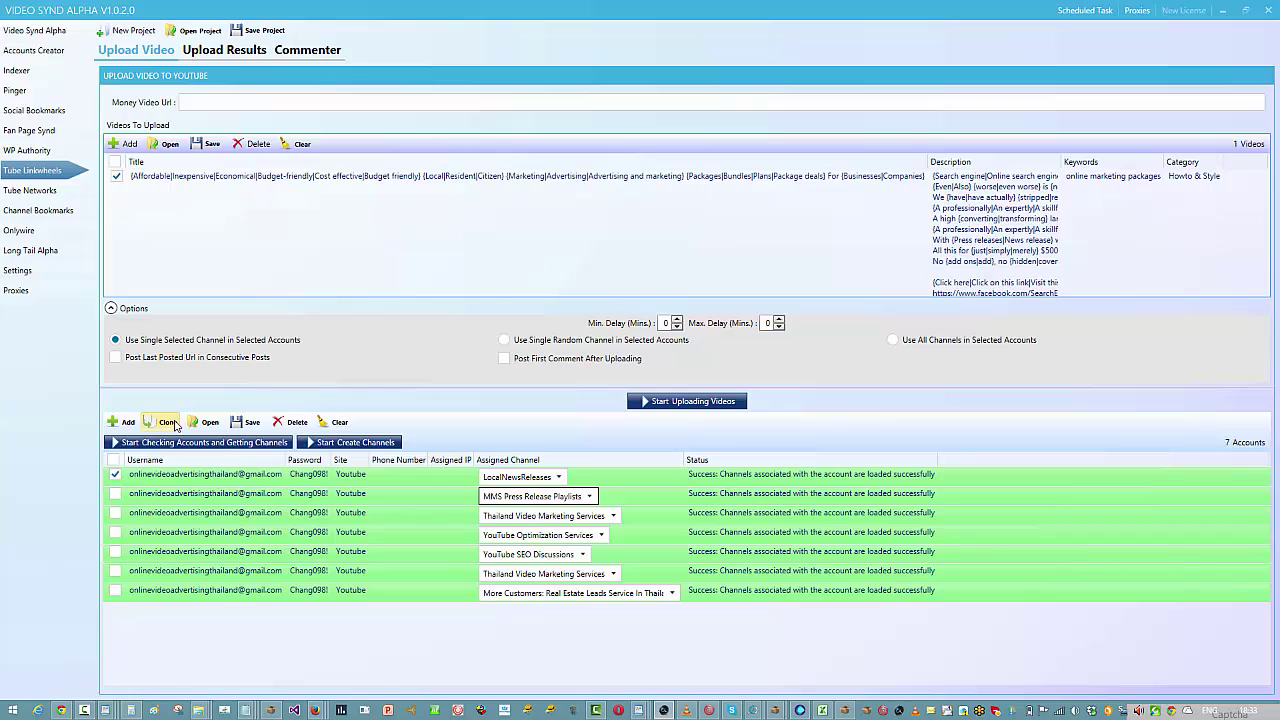
- Browse the channels available to the first YouTube account without changing its assignment
click(520, 477)
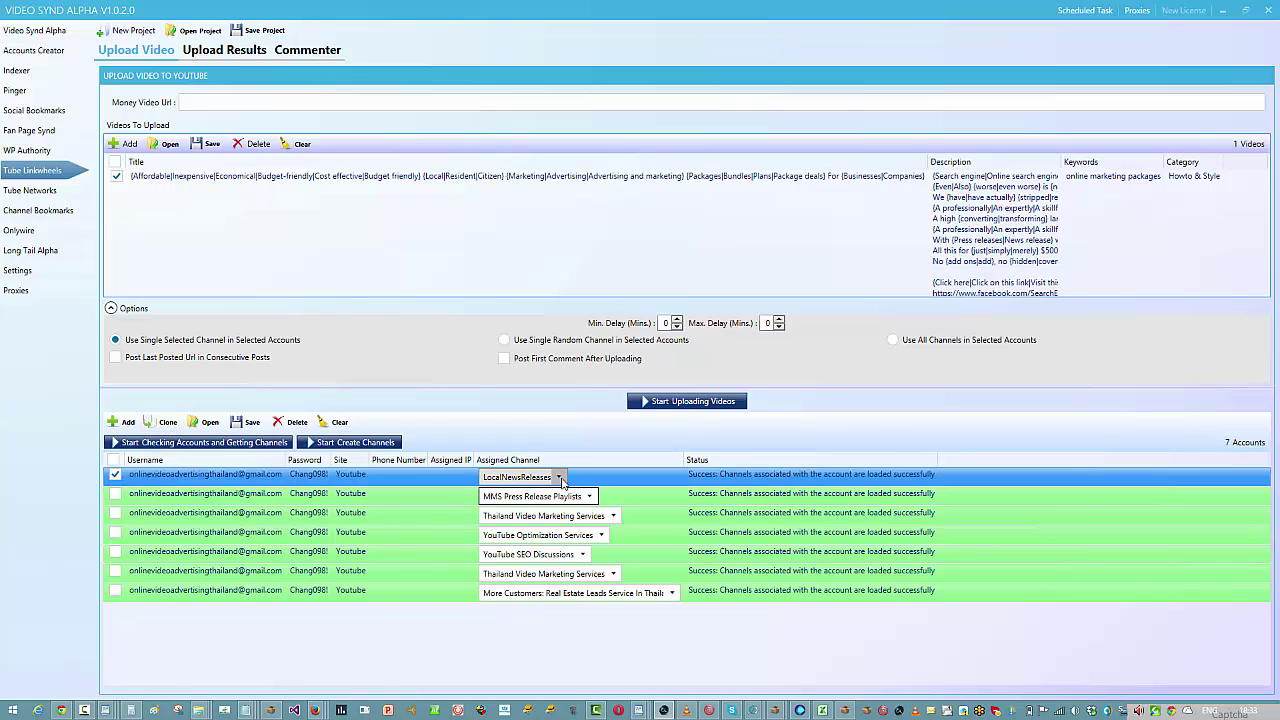
click(556, 478)
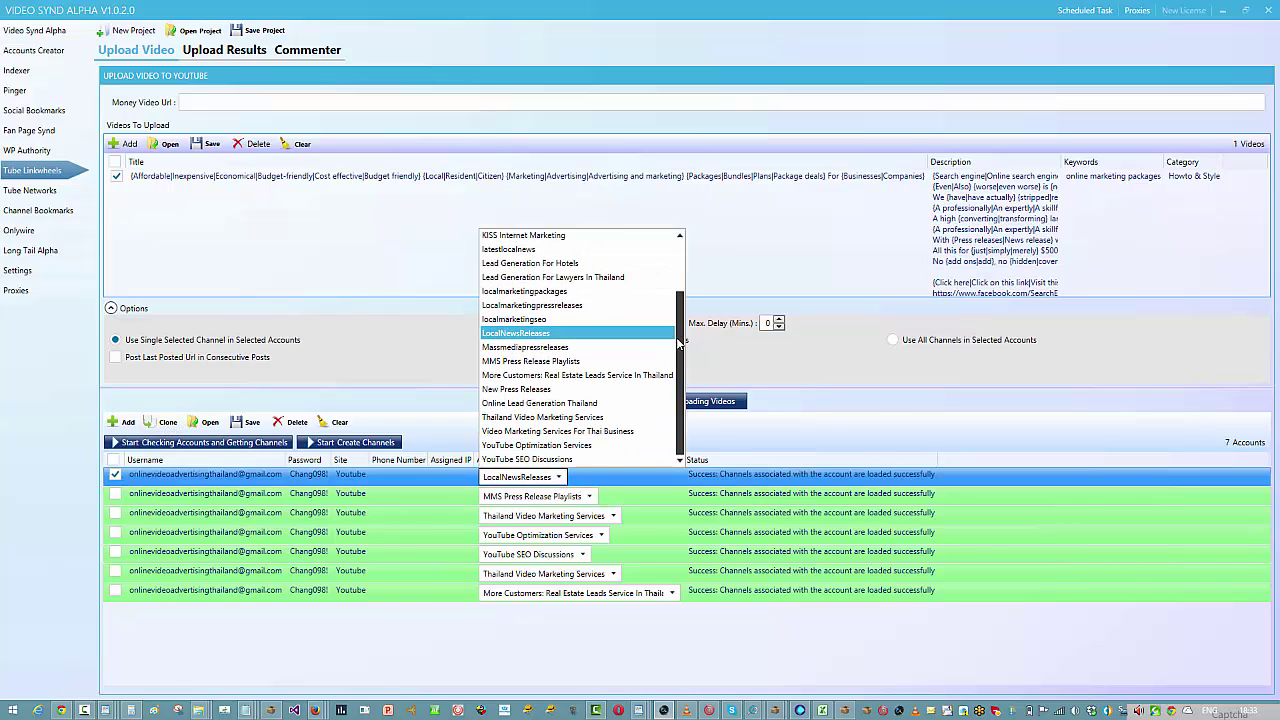
scroll(660, 435, up, 2)
scroll(690, 455, down, 2)
scroll(690, 455, up, 2)
scroll(690, 455, down, 2)
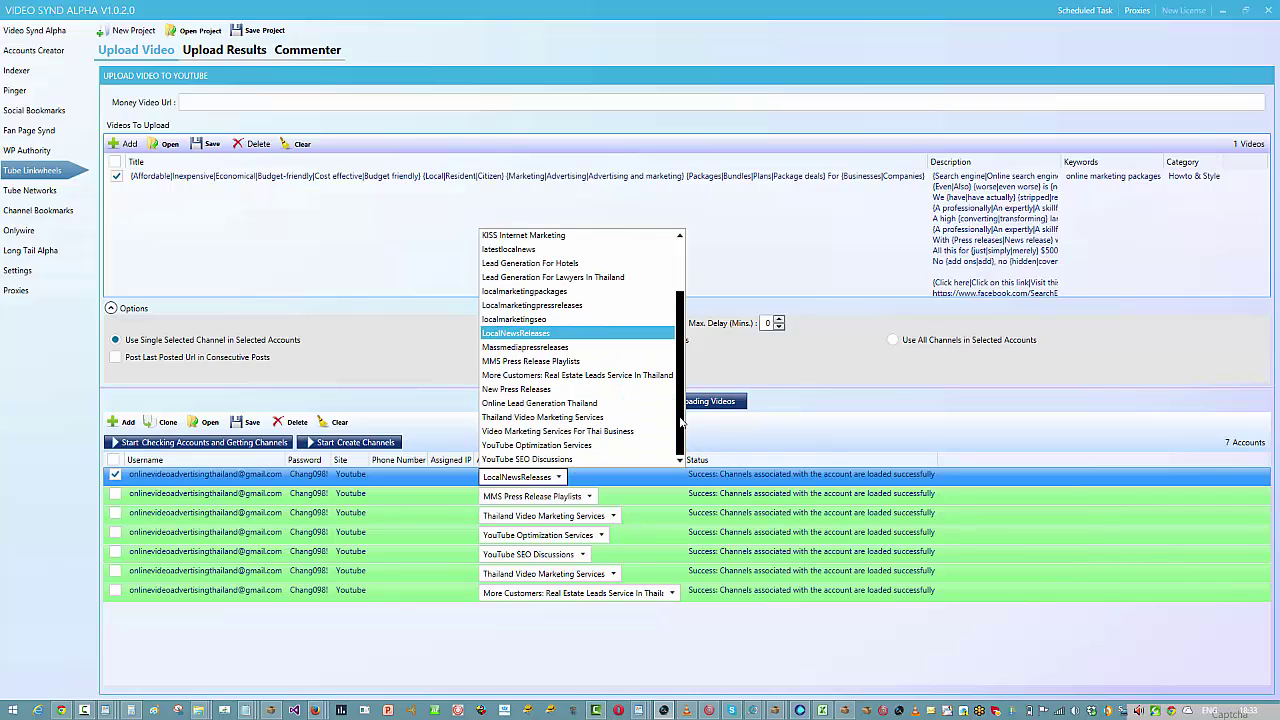
click(886, 432)
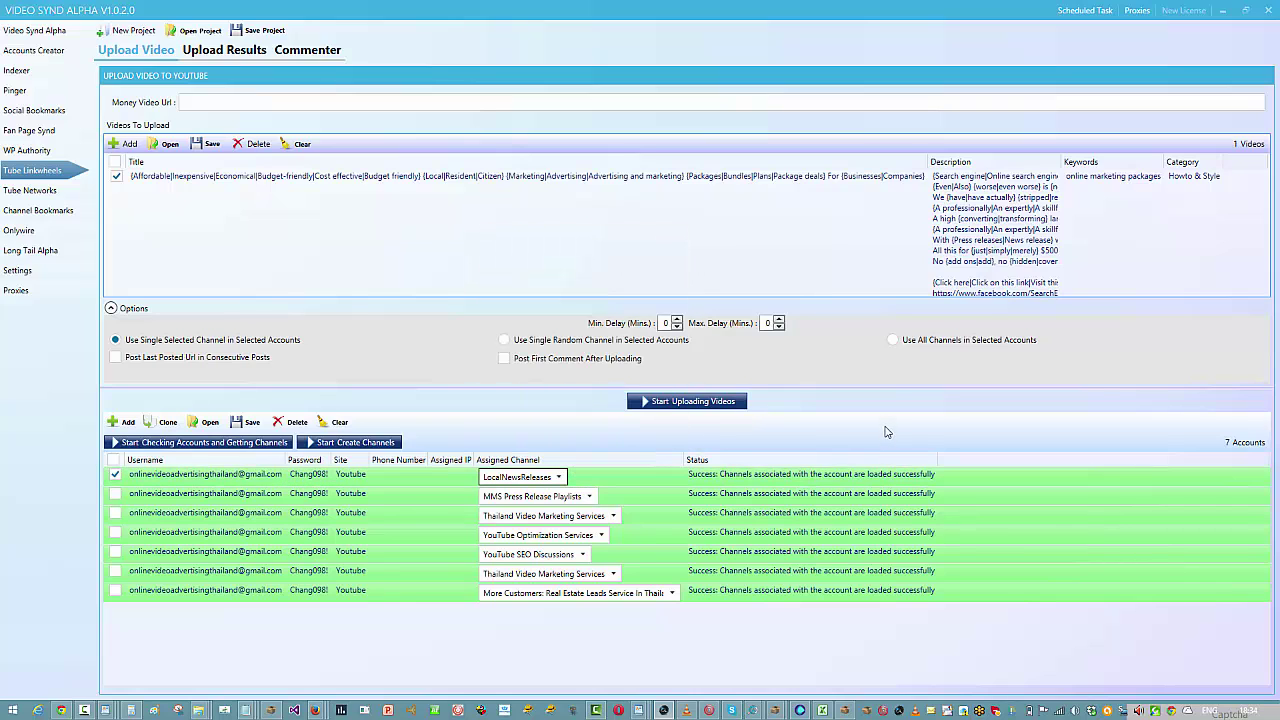
- Clone the first YouTube account twice and assign the copies the channels Video Marketing Services For Thai Business and KISS Internet Marketing
click(166, 425)
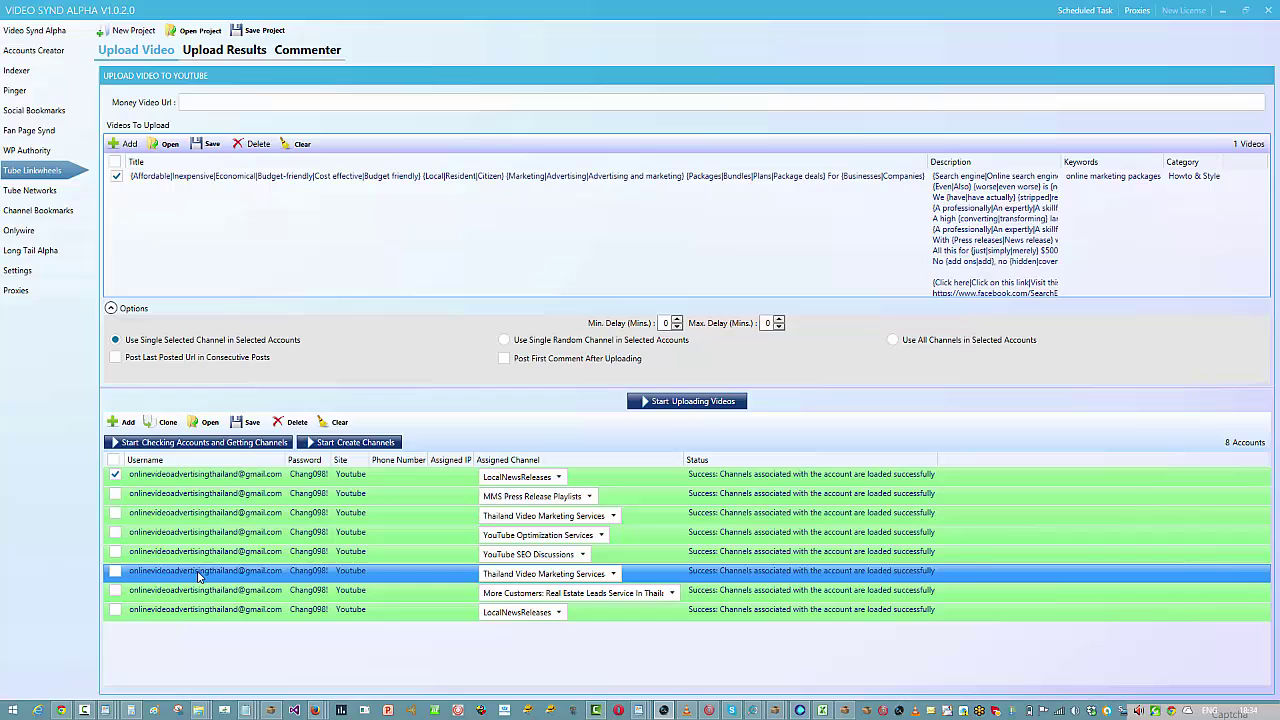
click(164, 426)
click(520, 612)
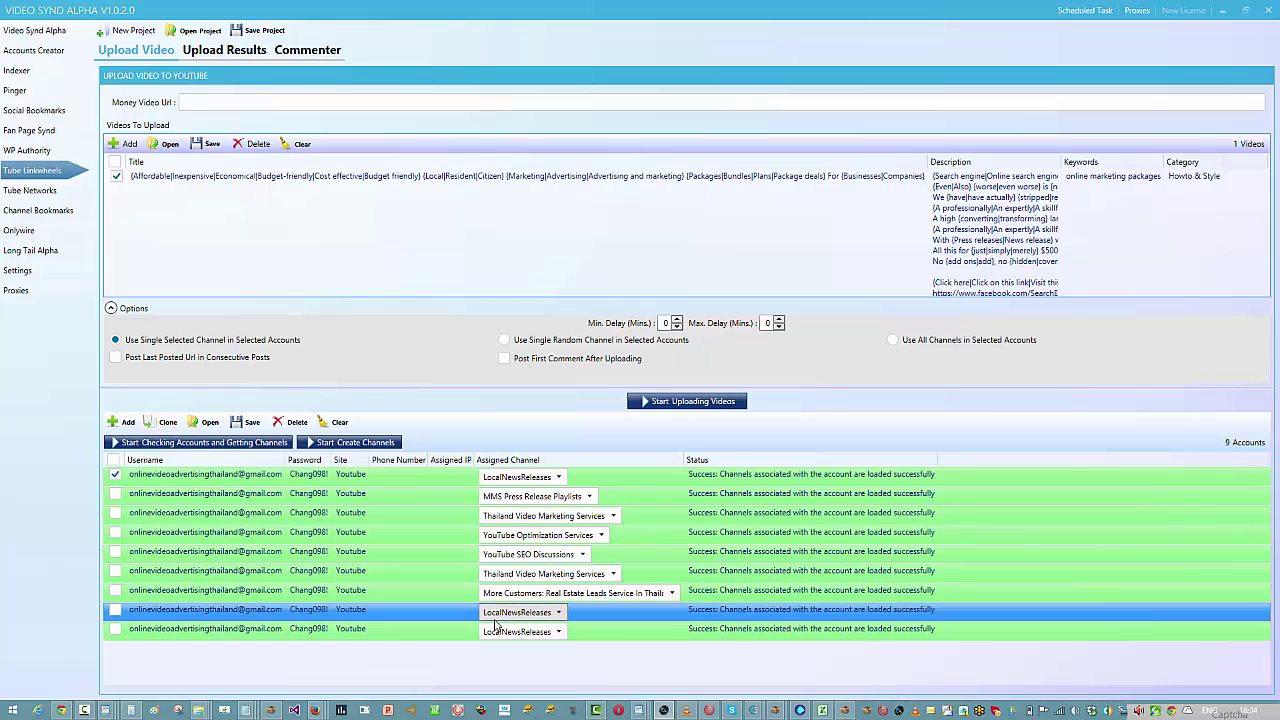
click(520, 612)
click(533, 566)
click(520, 631)
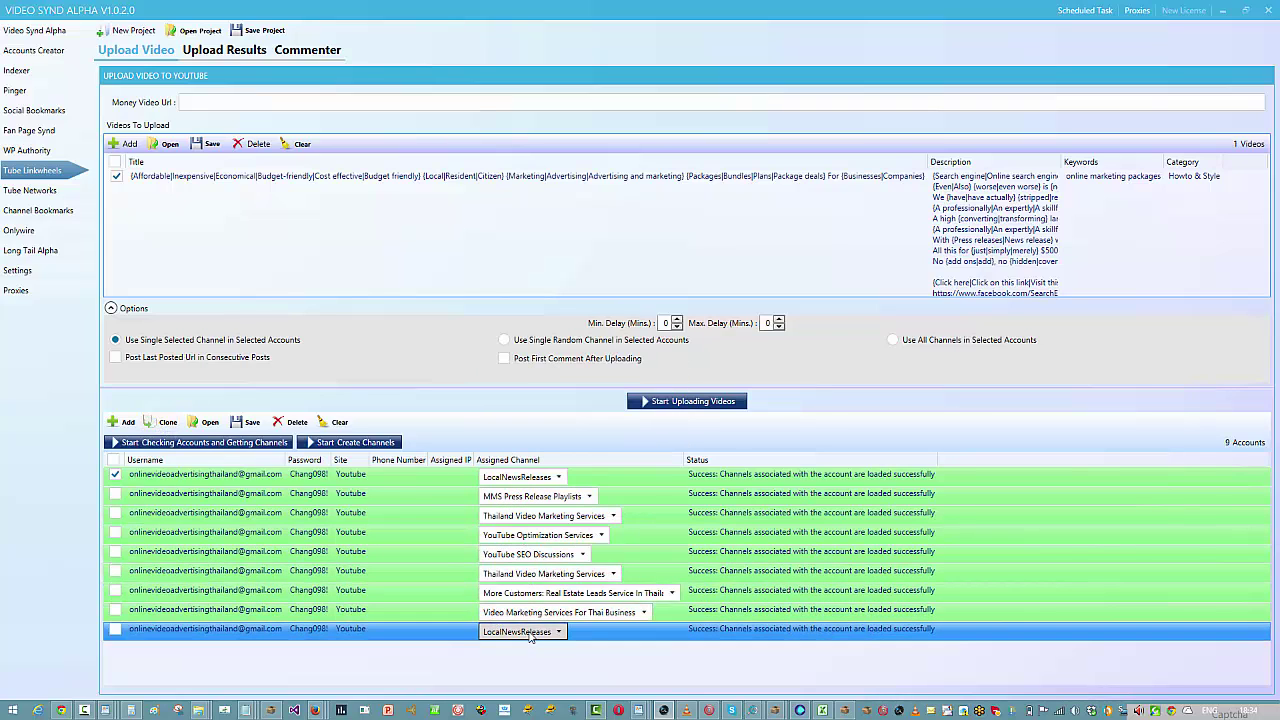
click(520, 631)
drag(680, 554, 684, 465)
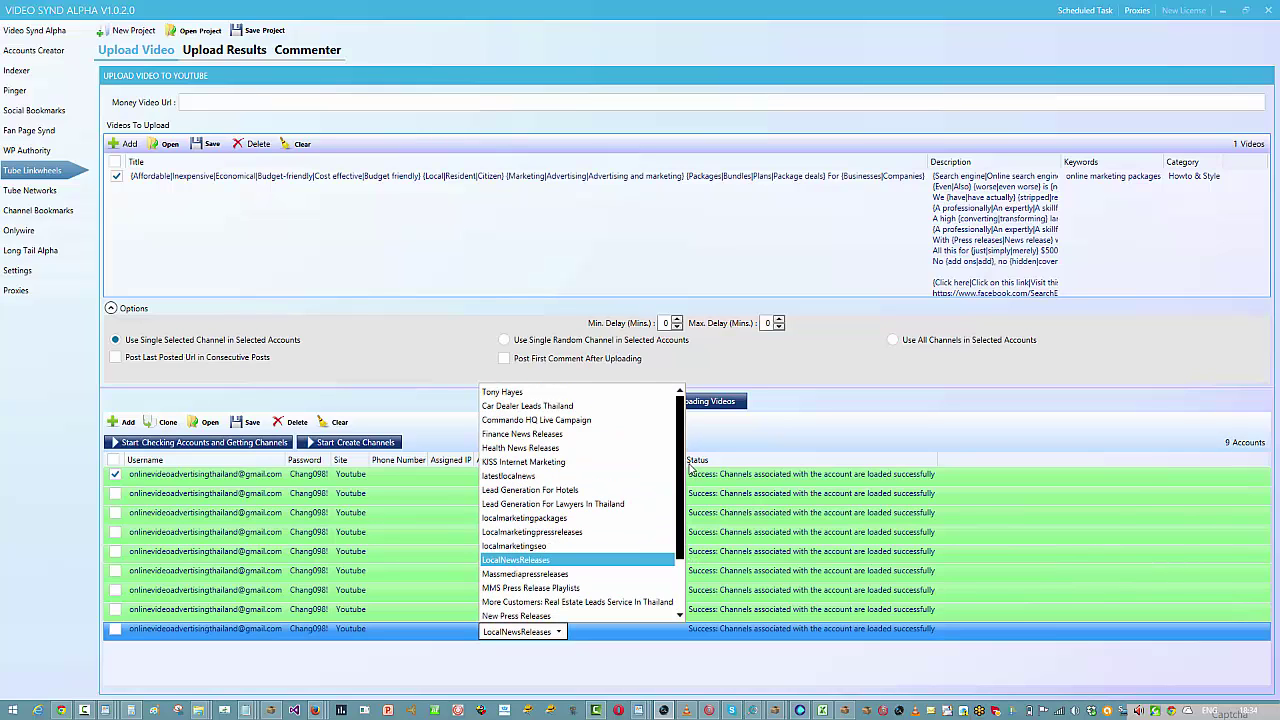
click(598, 463)
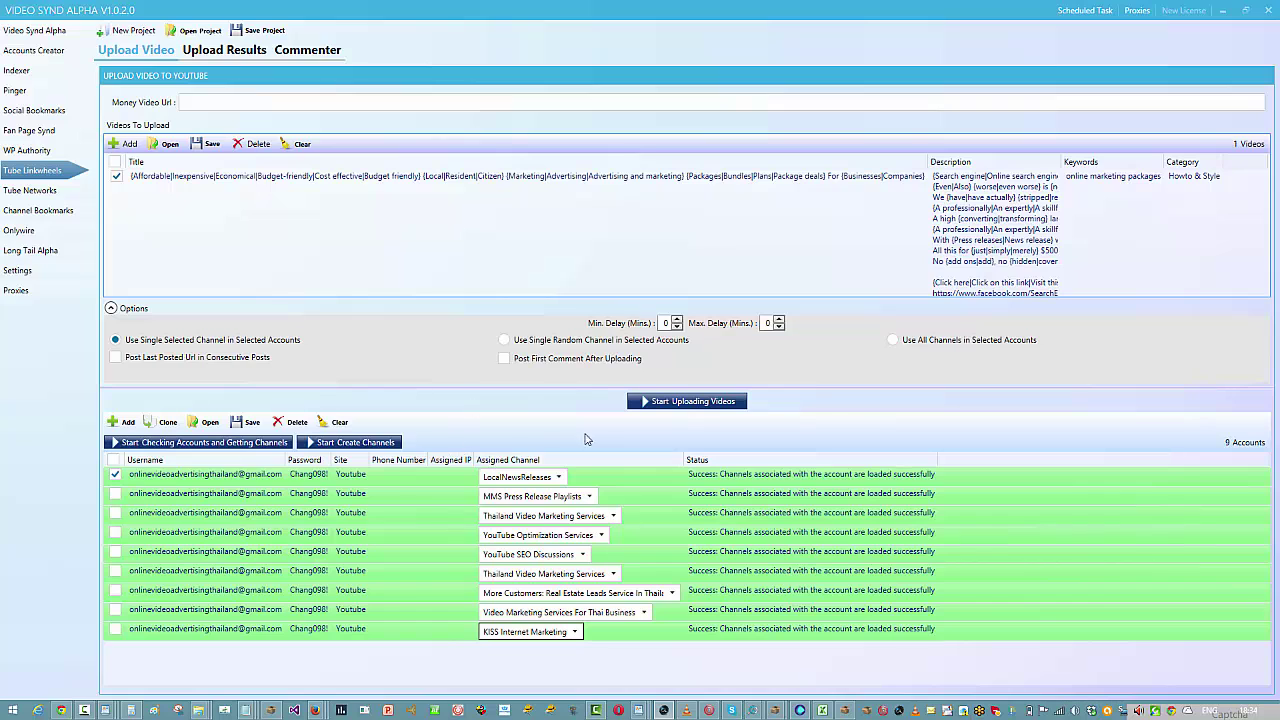
- View the Tube Linkwheels upload results and select the video uploaded to the KISS Internet Marketing channel
click(492, 479)
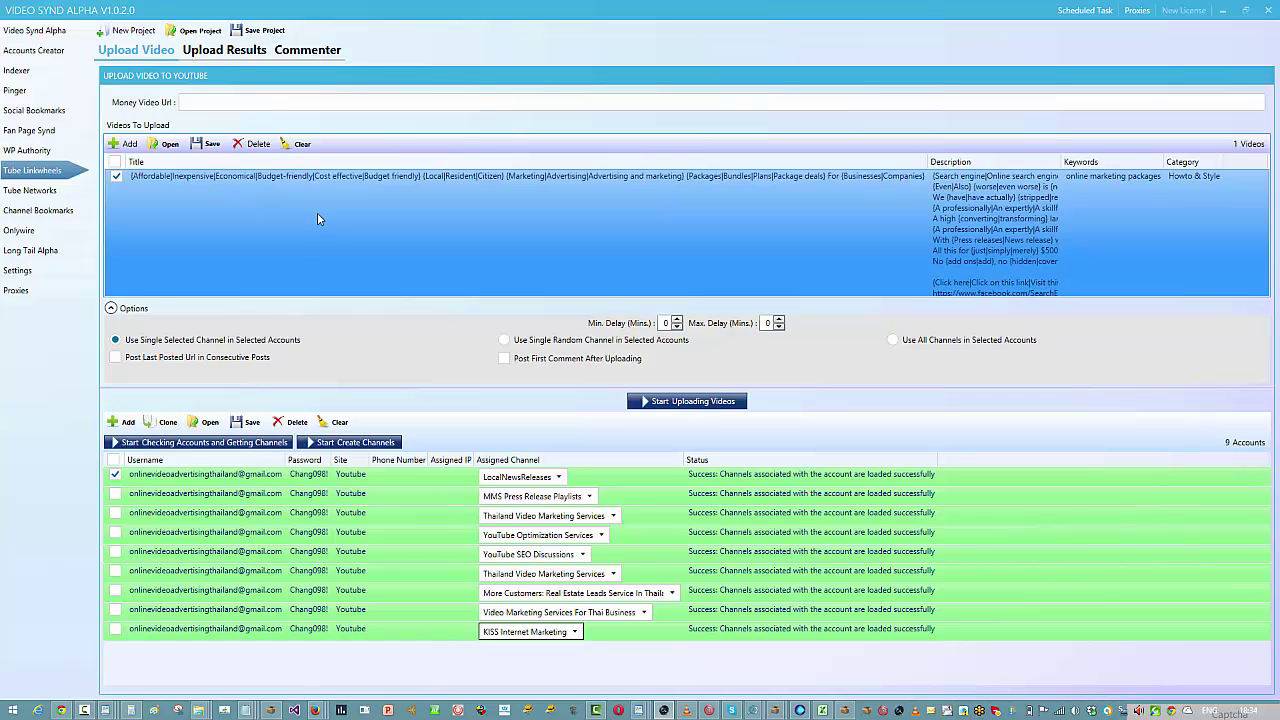
click(237, 55)
click(731, 105)
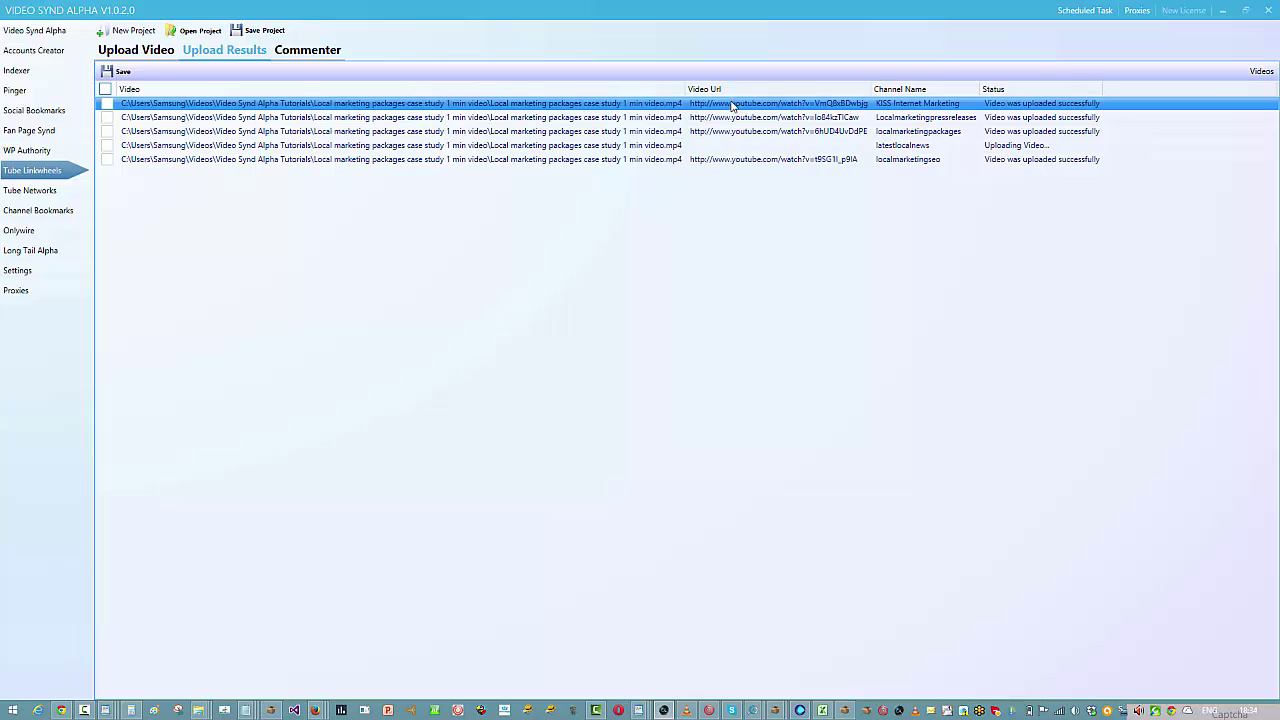
- Examine the Tube Linkwheels upload results, checking the video URLs, channel names and statuses of the uploaded videos
click(733, 119)
click(735, 131)
click(731, 104)
click(753, 180)
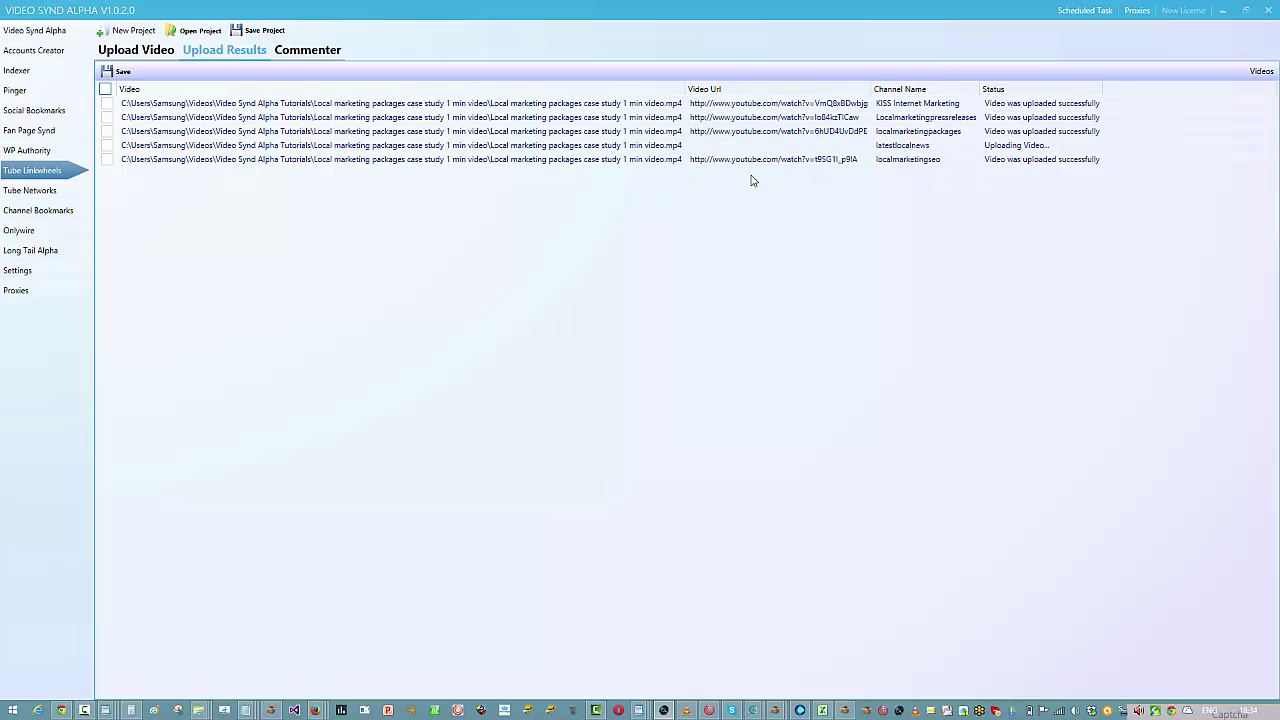
click(779, 104)
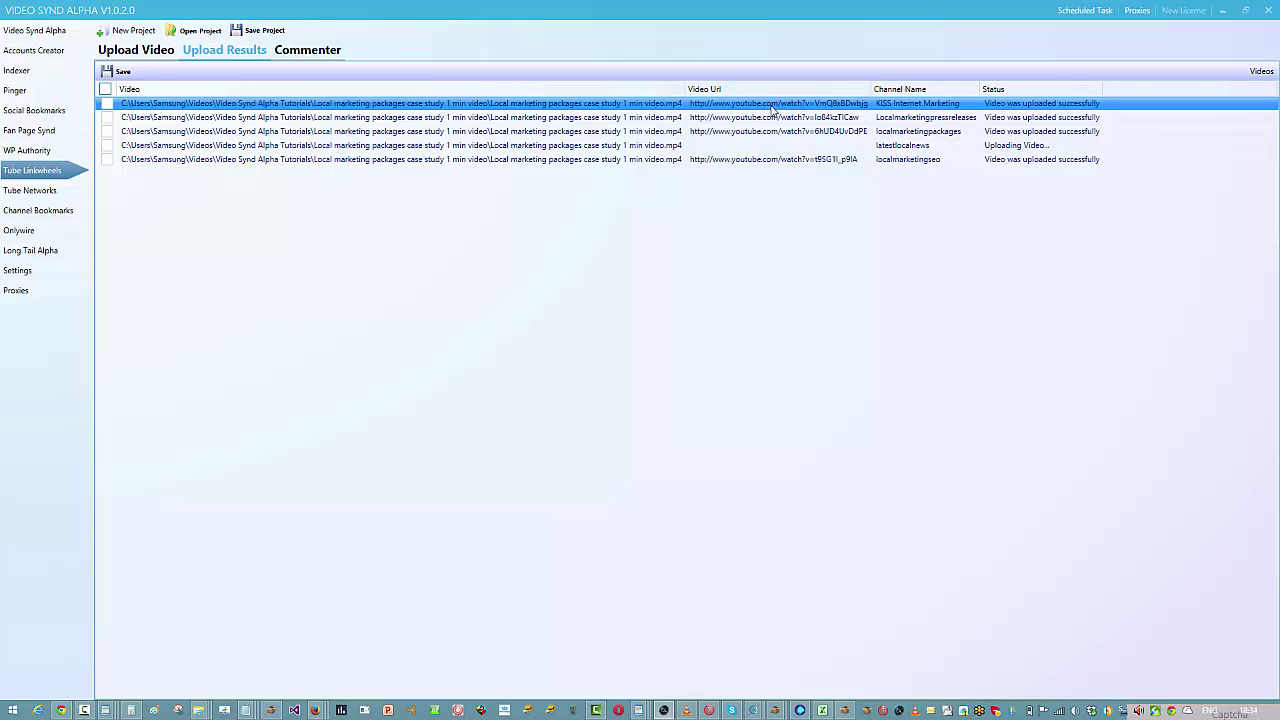
click(782, 172)
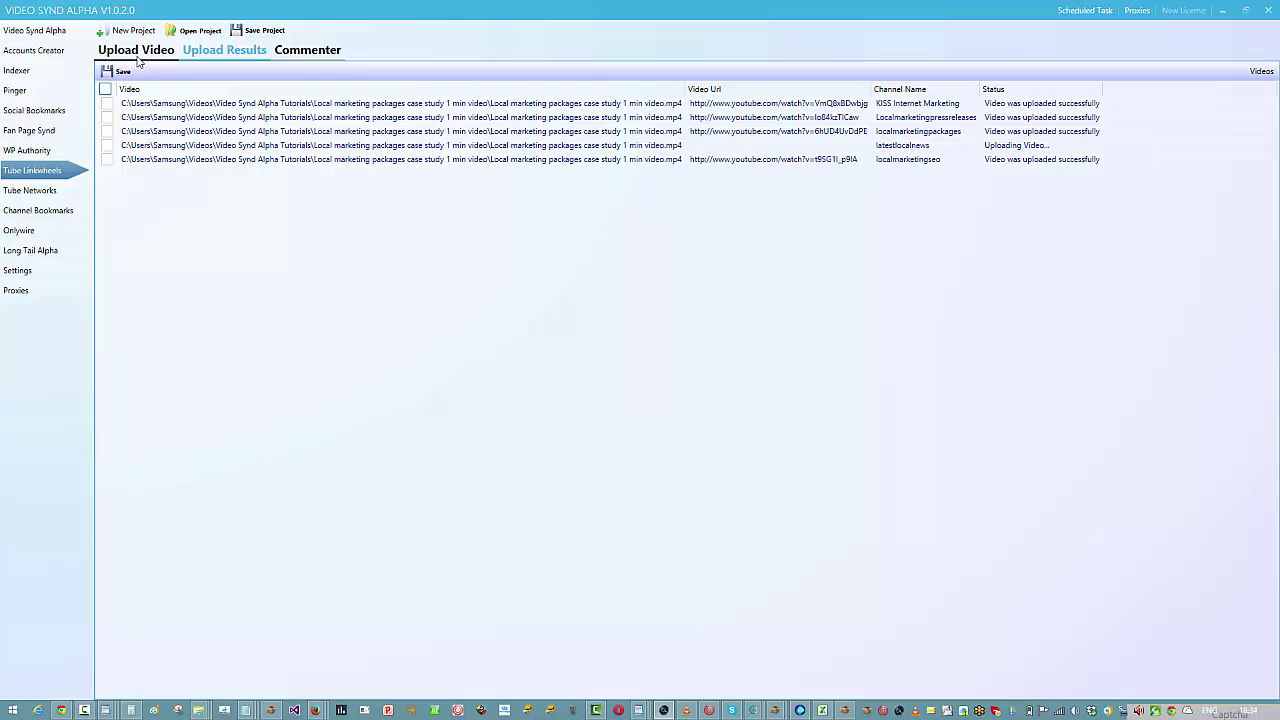
- Enable Post Last Posted Url in Consecutive Posts in the Tube Linkwheels video upload options
click(139, 52)
click(437, 266)
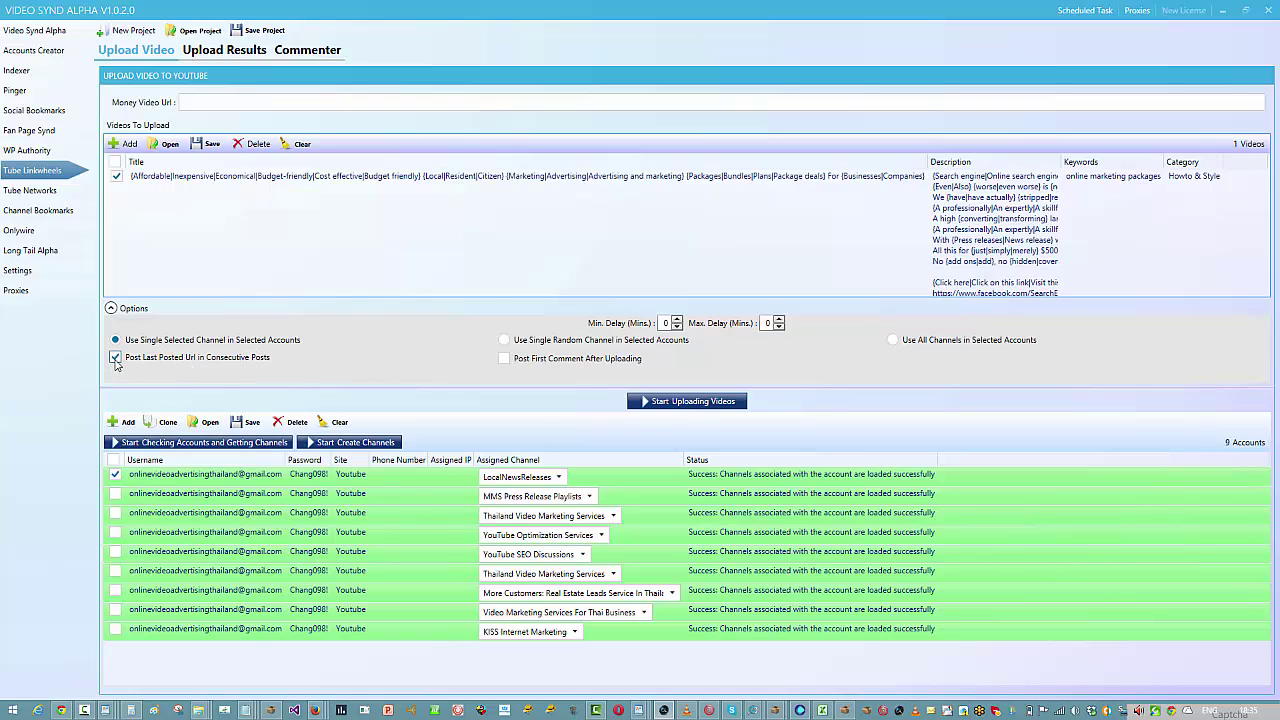
click(233, 103)
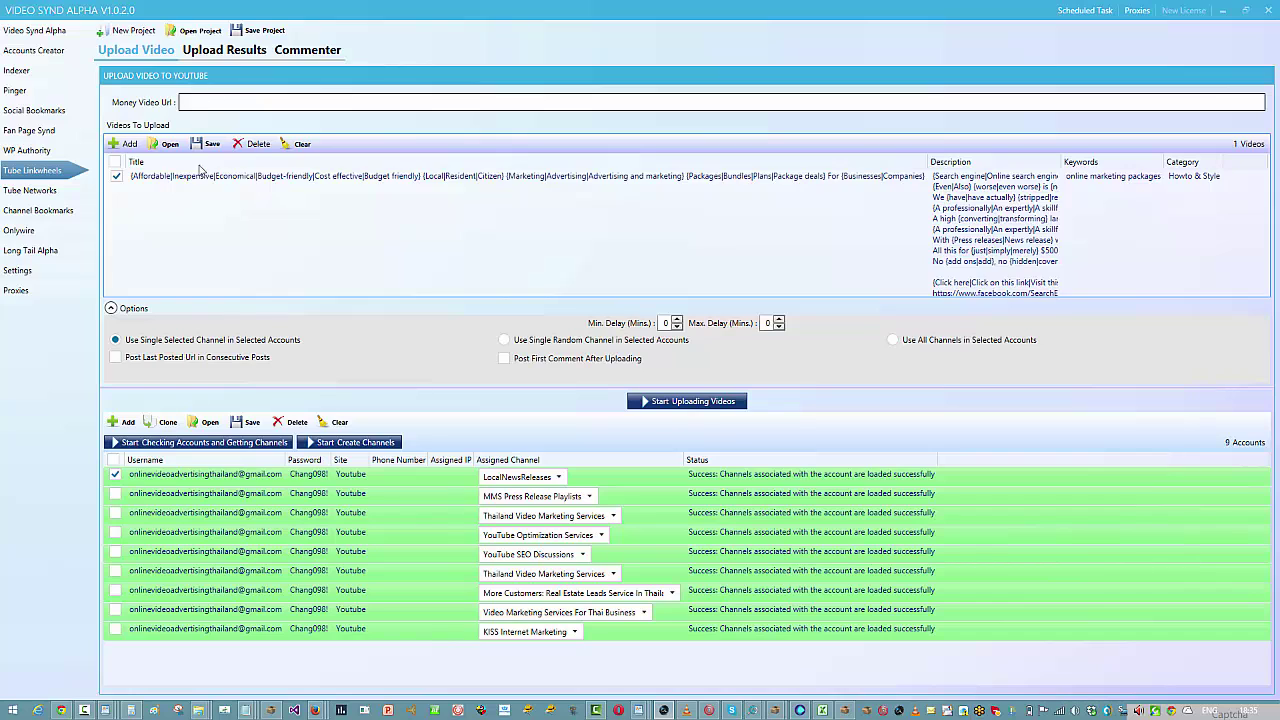
click(117, 360)
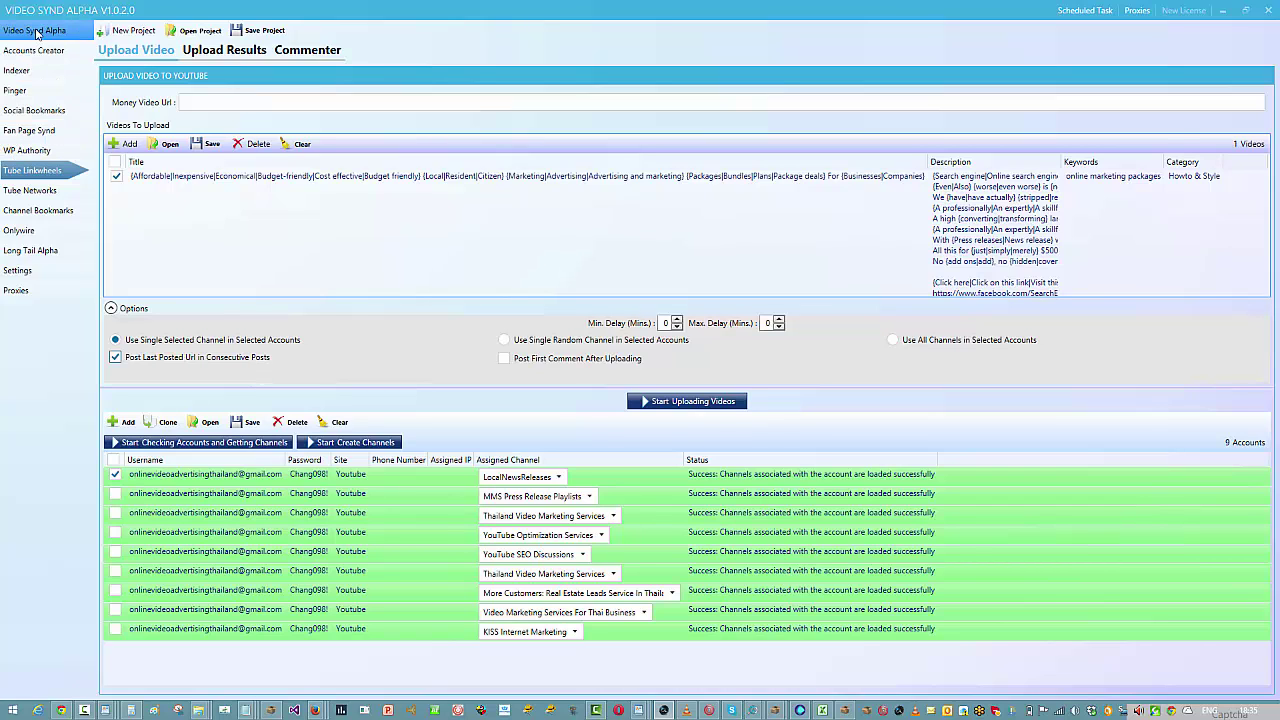
- View the videos setup of the Video Synd Alpha Training Preview project and its blank form for adding a video
click(224, 50)
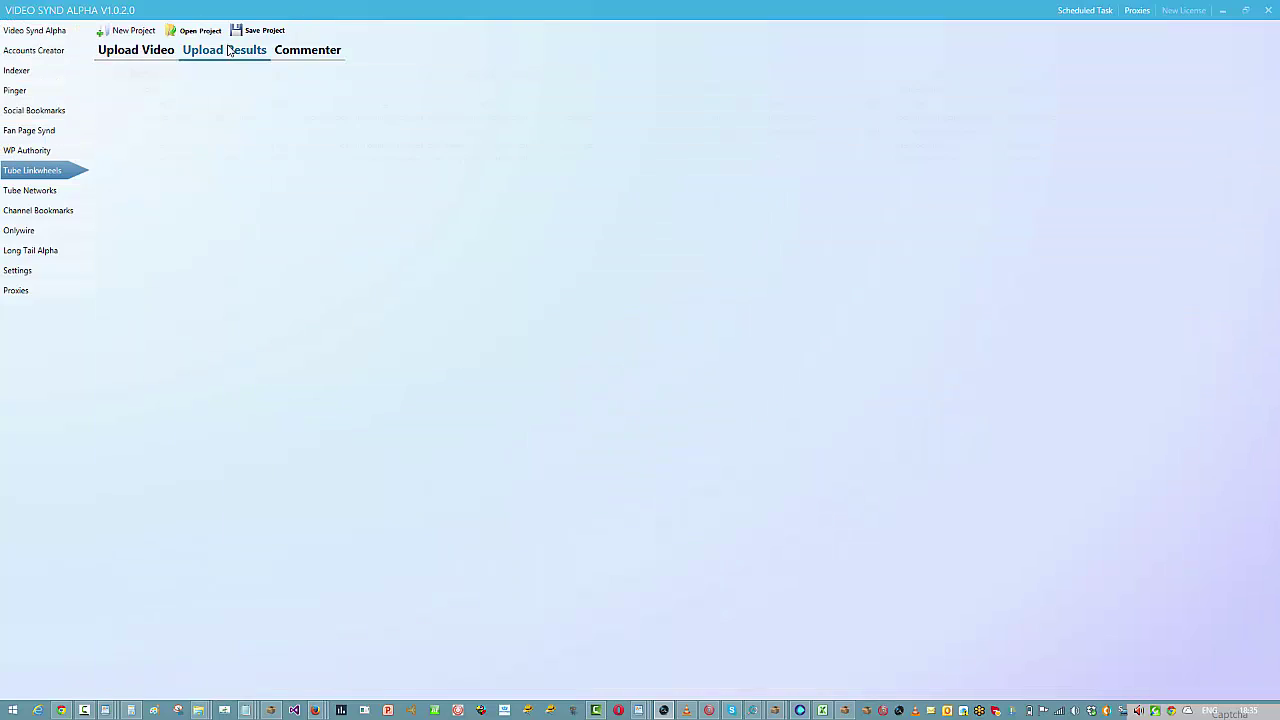
click(35, 31)
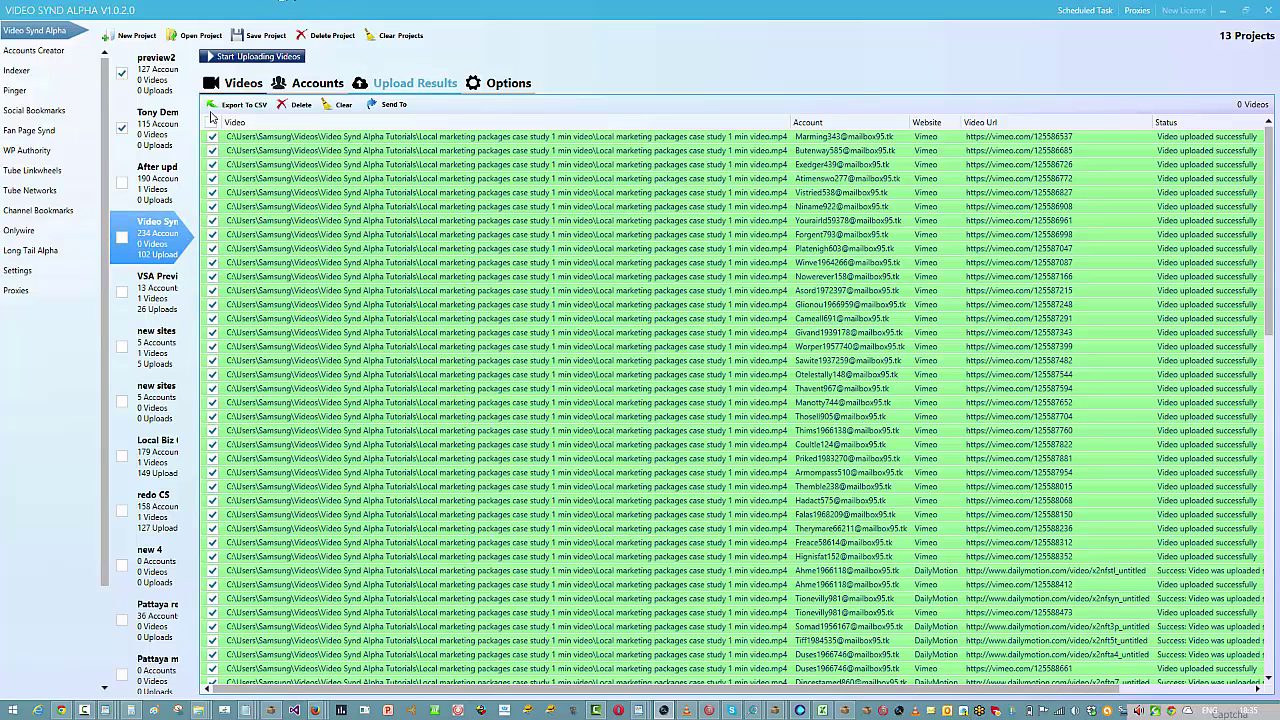
click(240, 83)
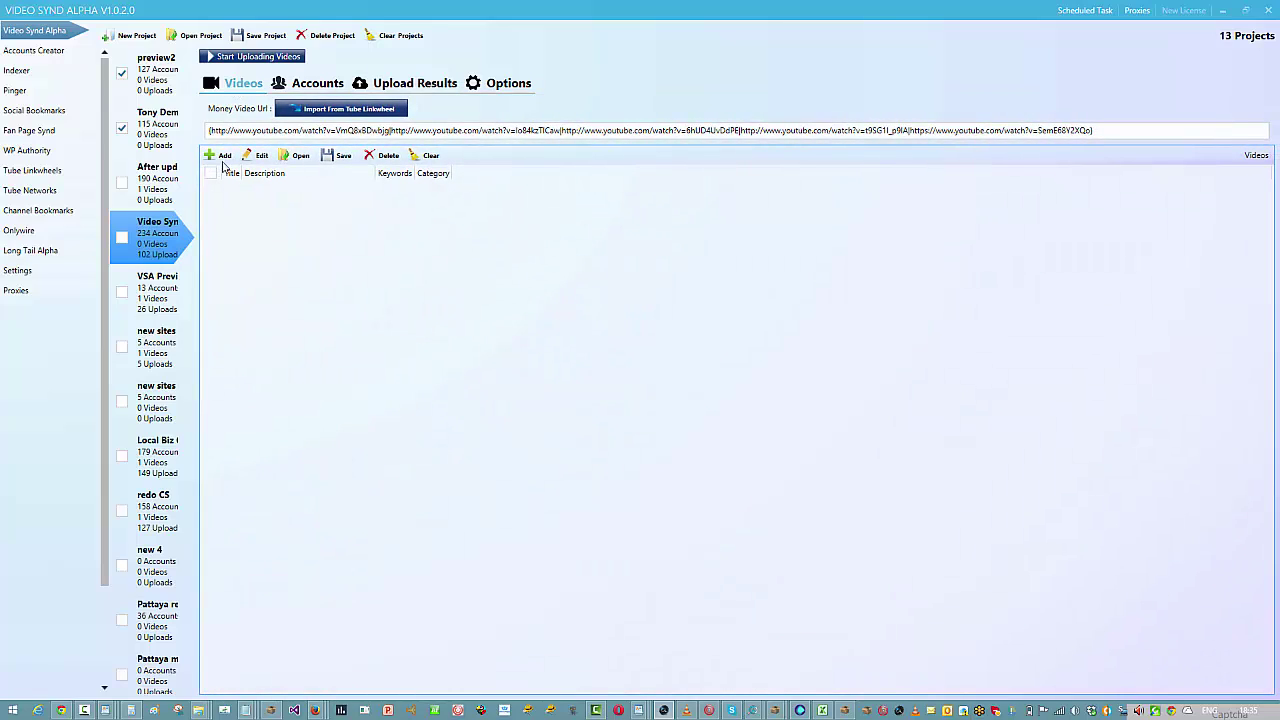
click(223, 160)
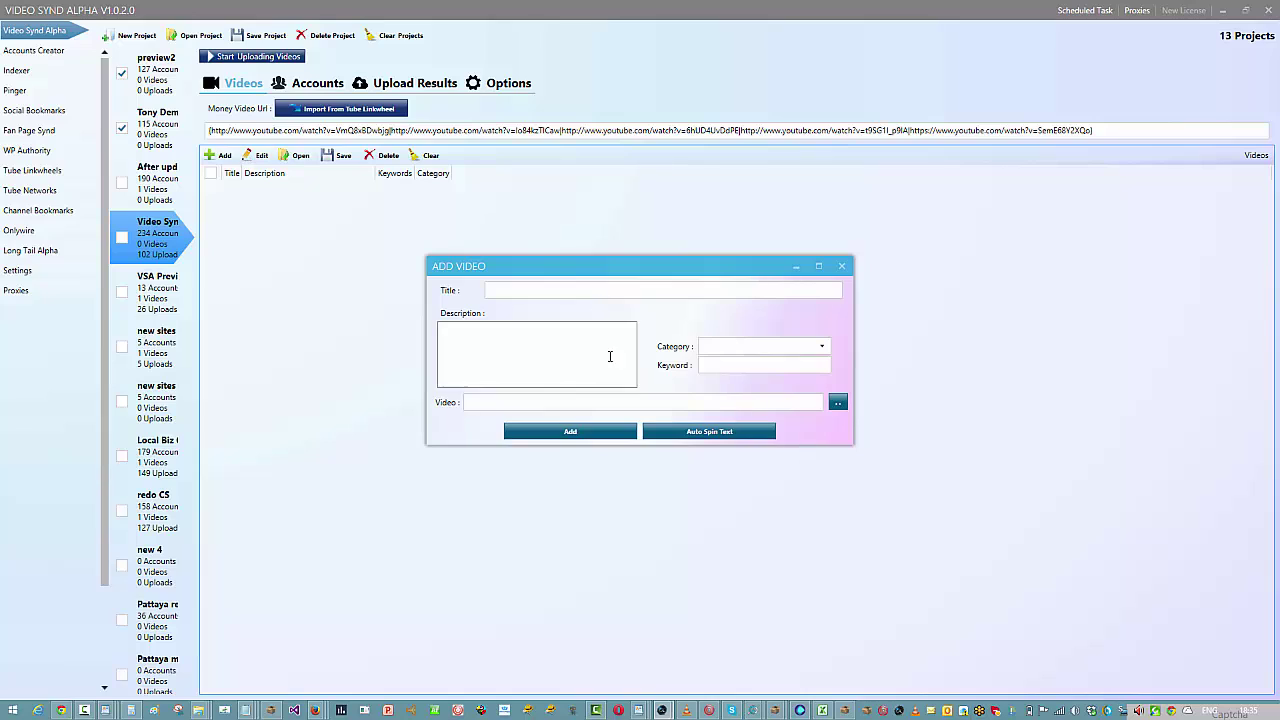
click(846, 265)
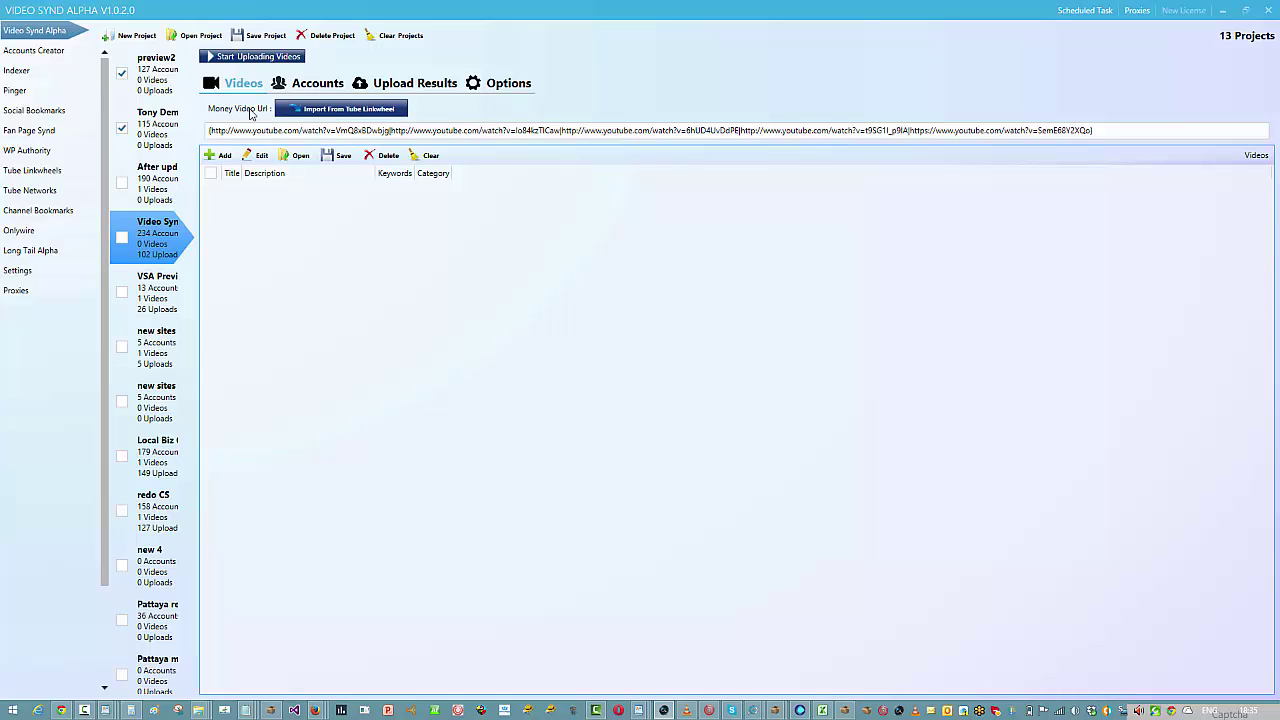
- Import the Tube Linkwheel video URLs as the project's money video URL and compare them with the Tube Linkwheels upload results
click(300, 112)
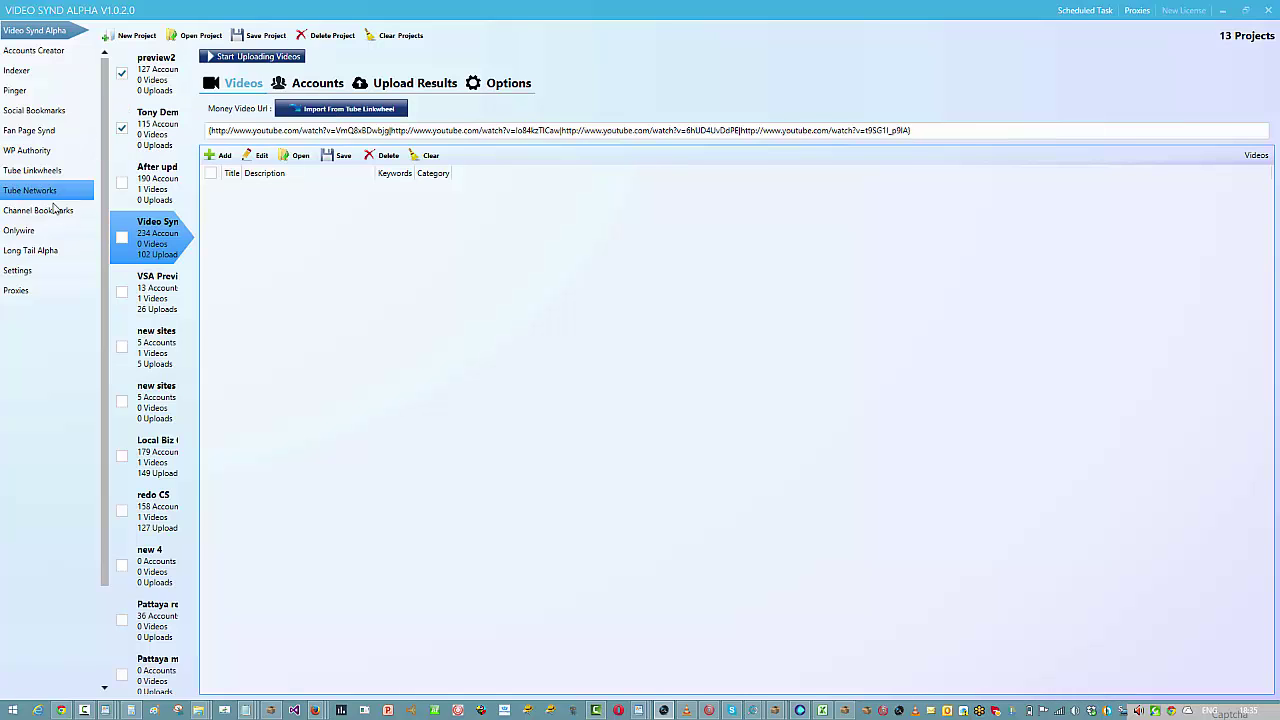
click(45, 172)
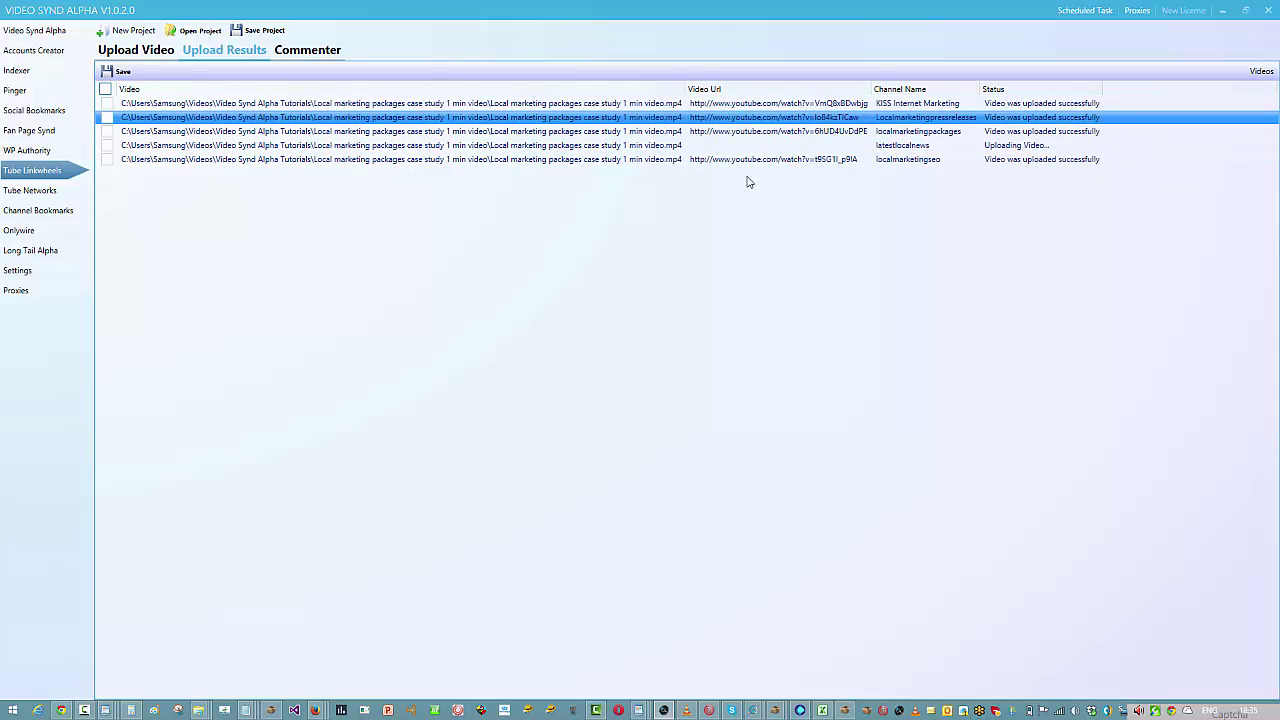
click(20, 32)
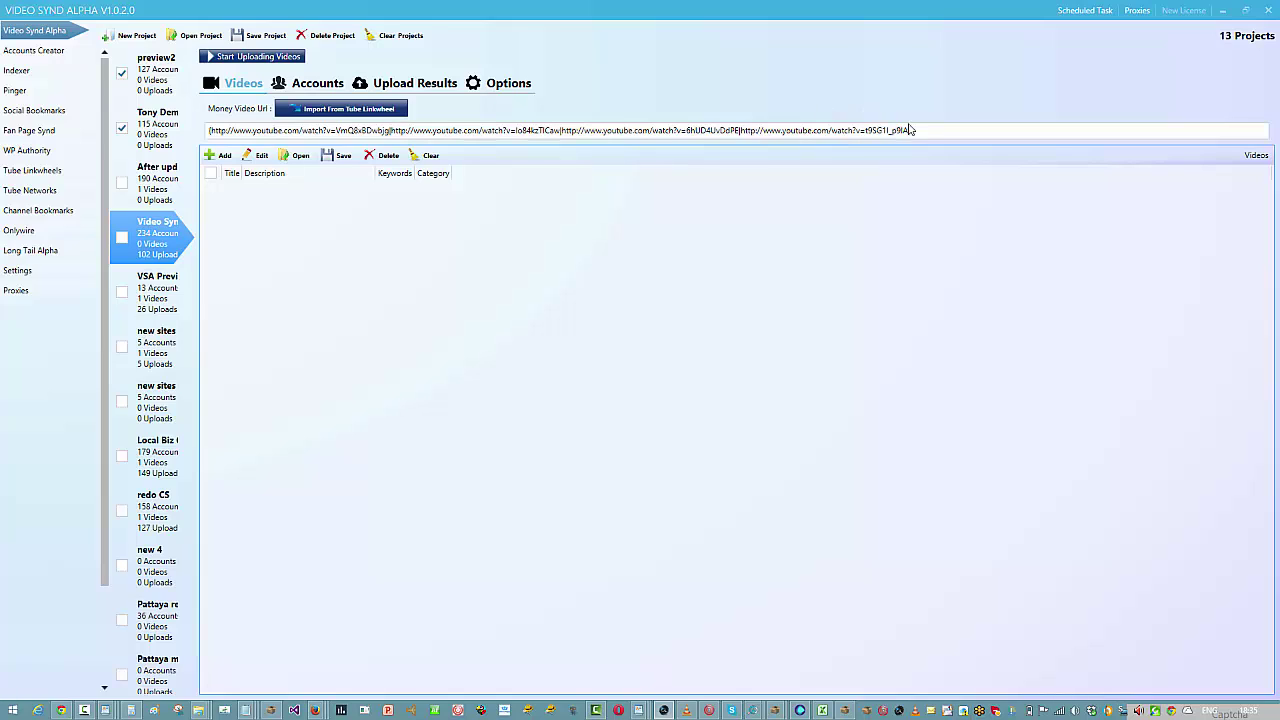
drag(920, 128, 191, 146)
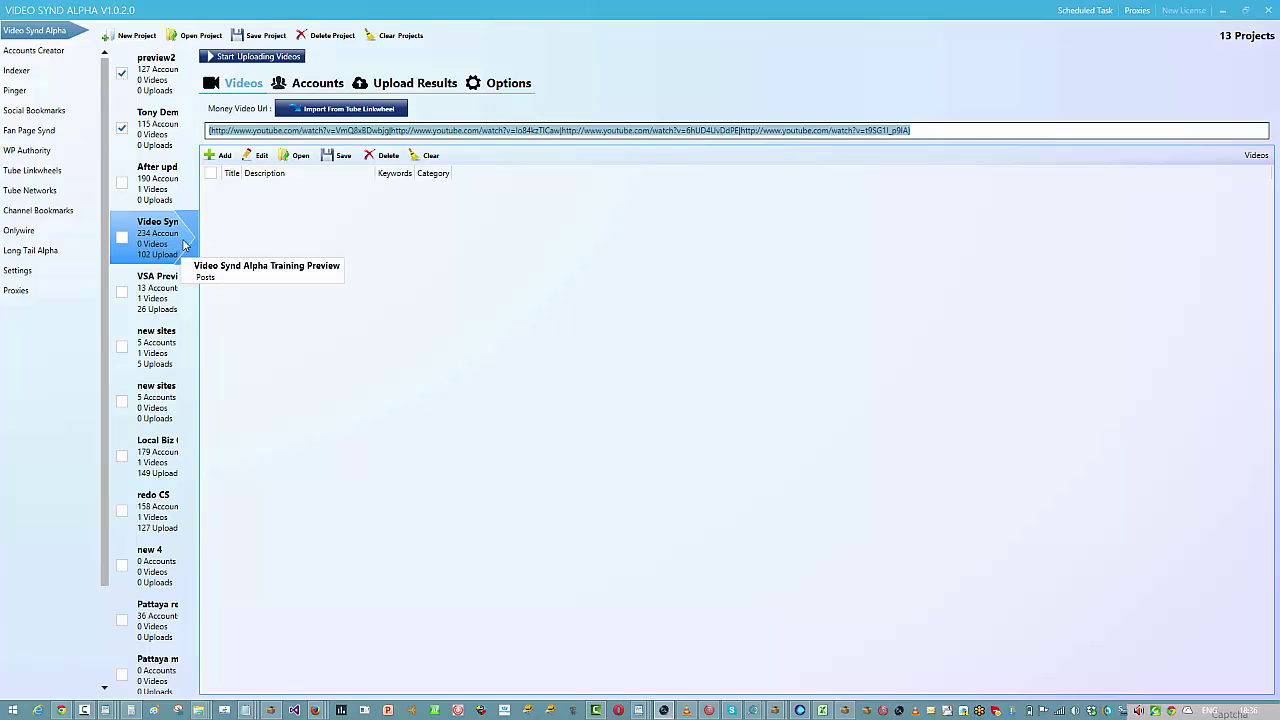
click(390, 131)
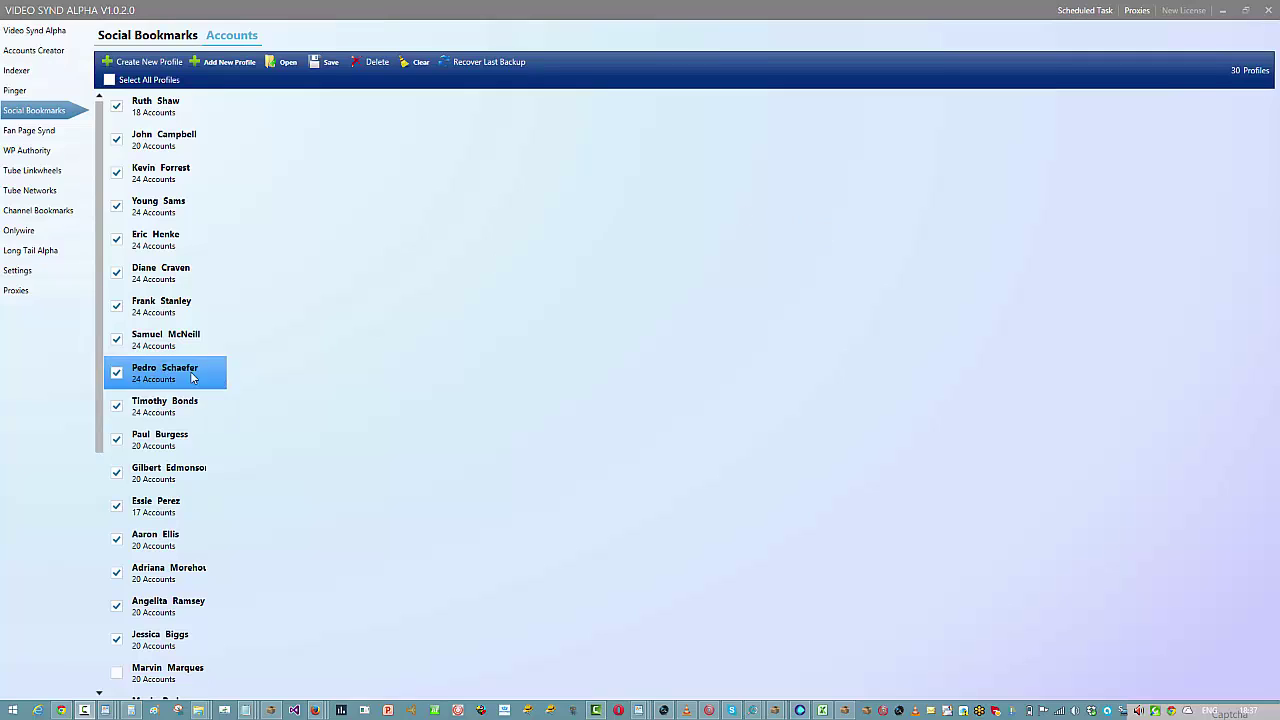
- Start a new Social Bookmarks profile with randomized personal information and create an email account for it
click(219, 43)
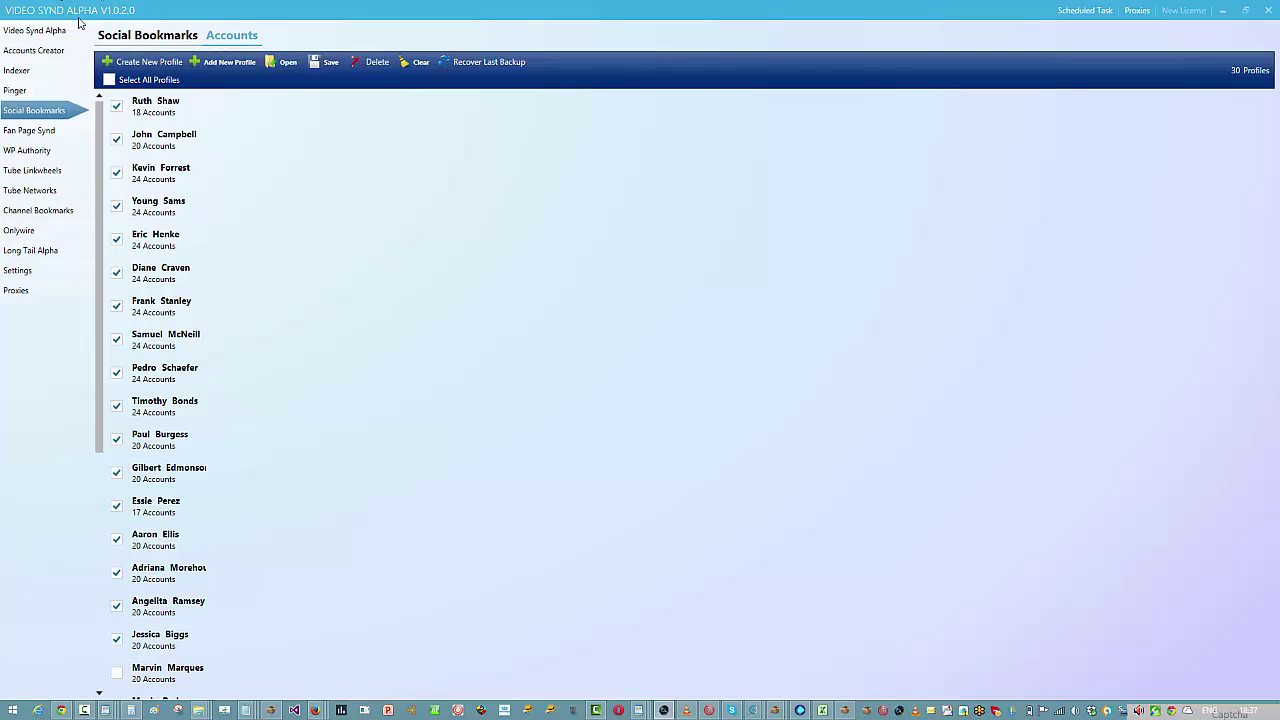
click(158, 64)
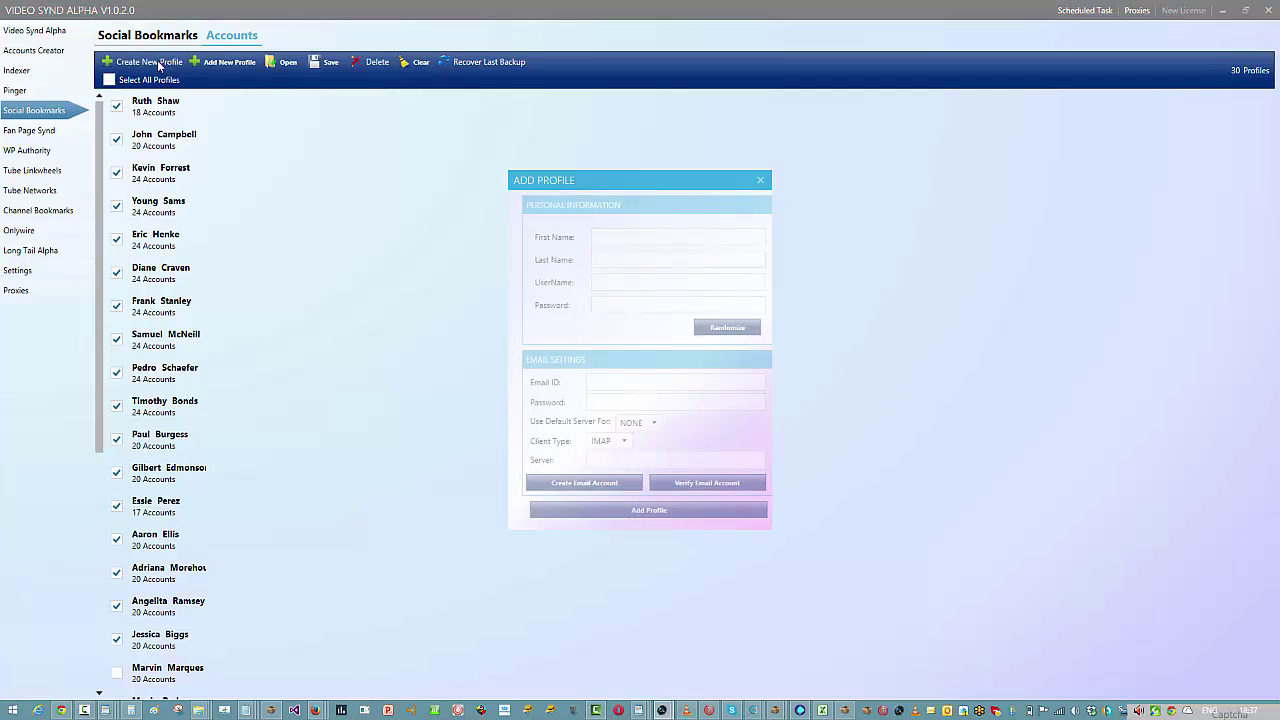
click(740, 336)
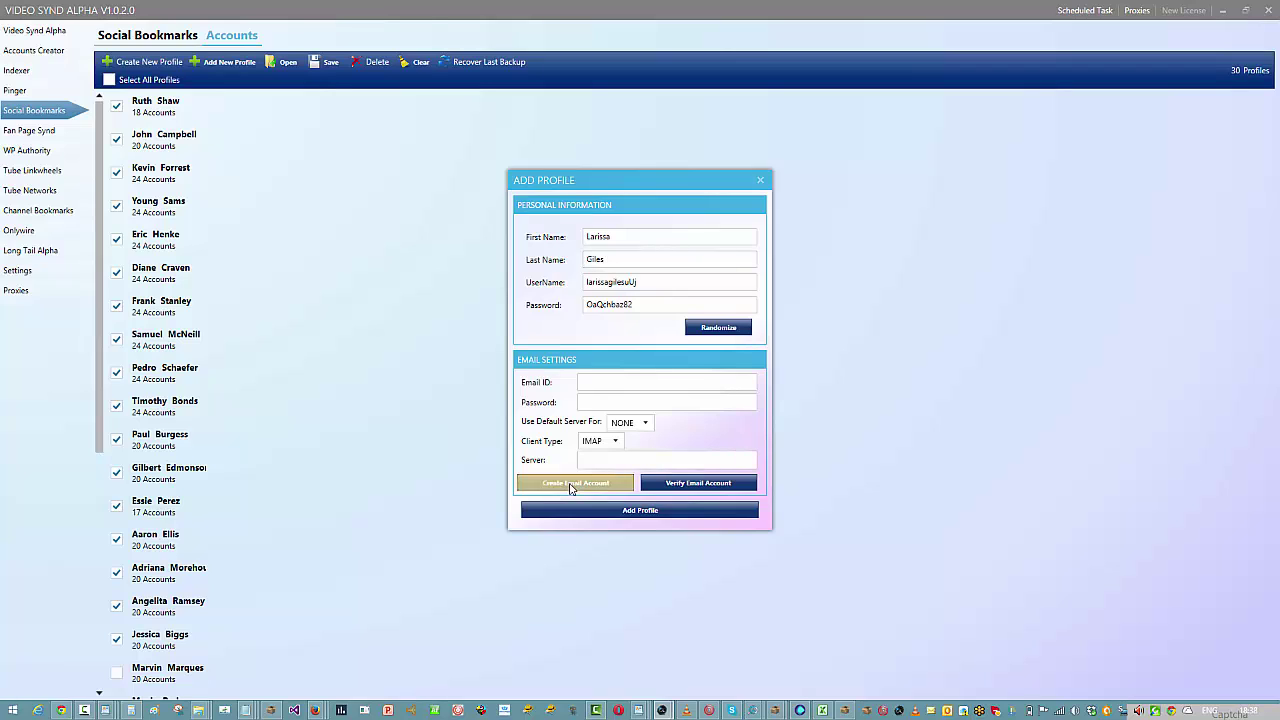
click(650, 496)
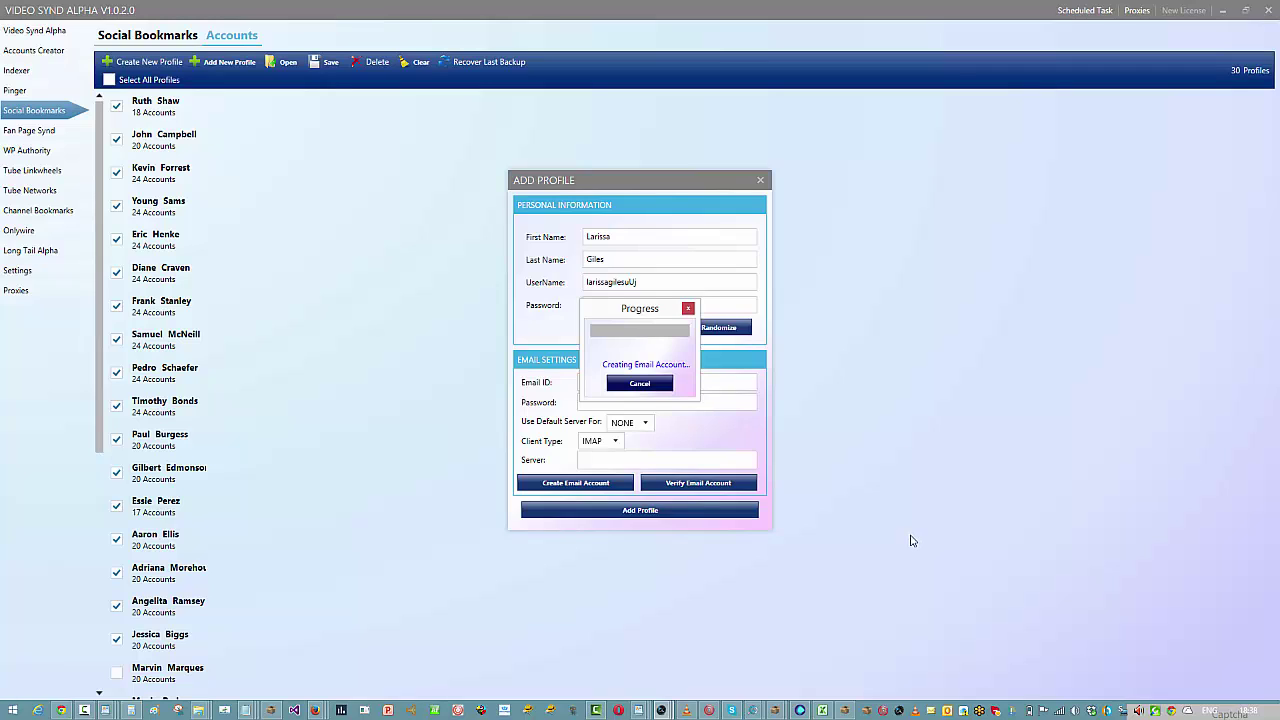
click(680, 401)
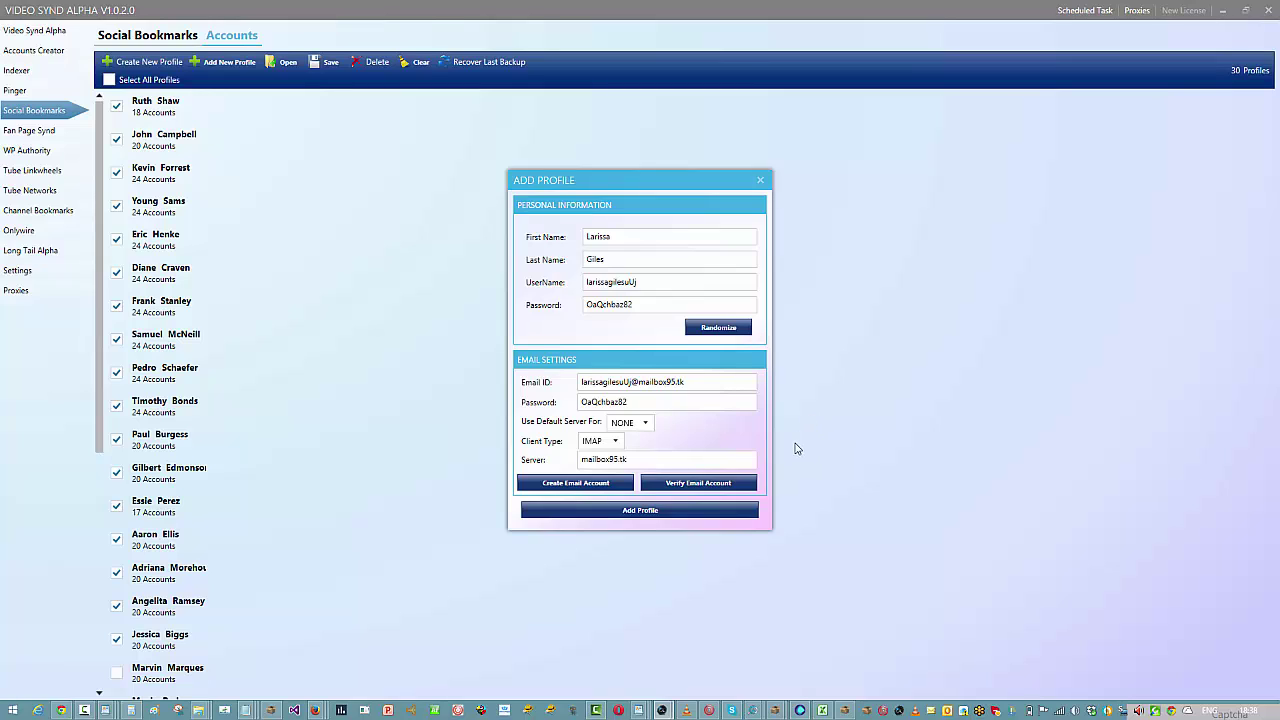
- Verify the new profile's email account and add the profile to the Social Bookmarks accounts
click(700, 484)
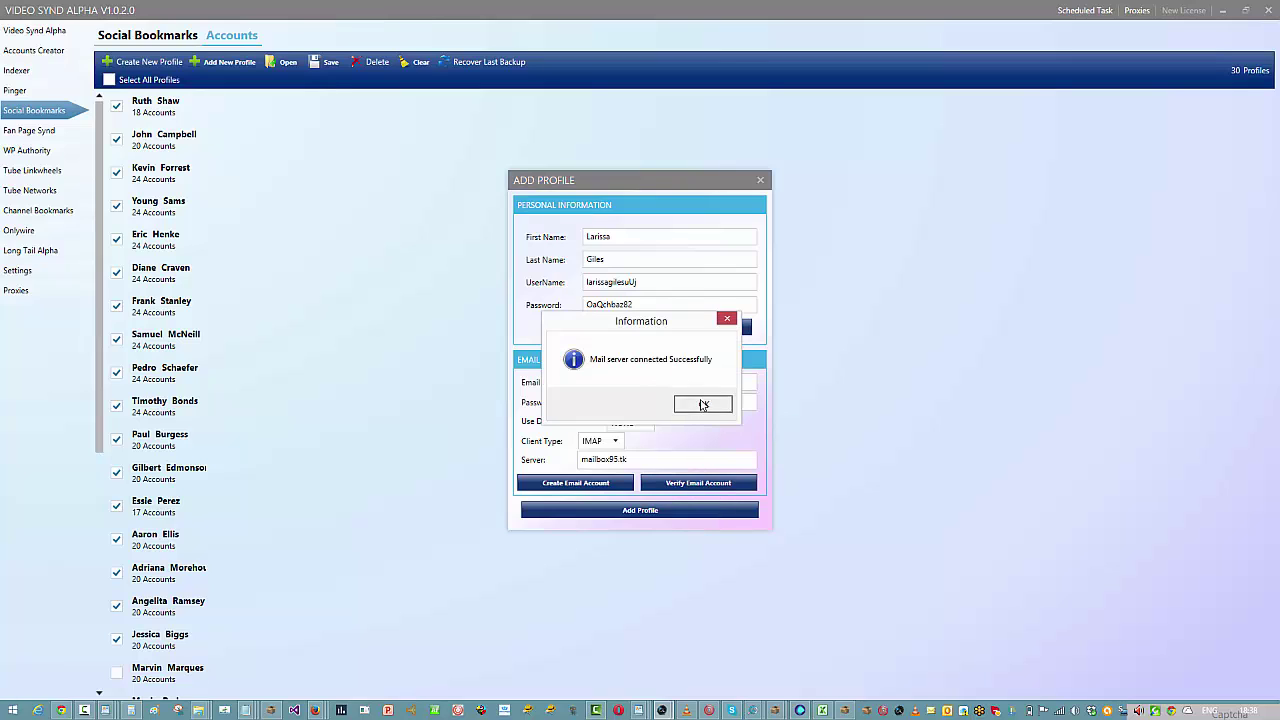
click(704, 402)
click(636, 512)
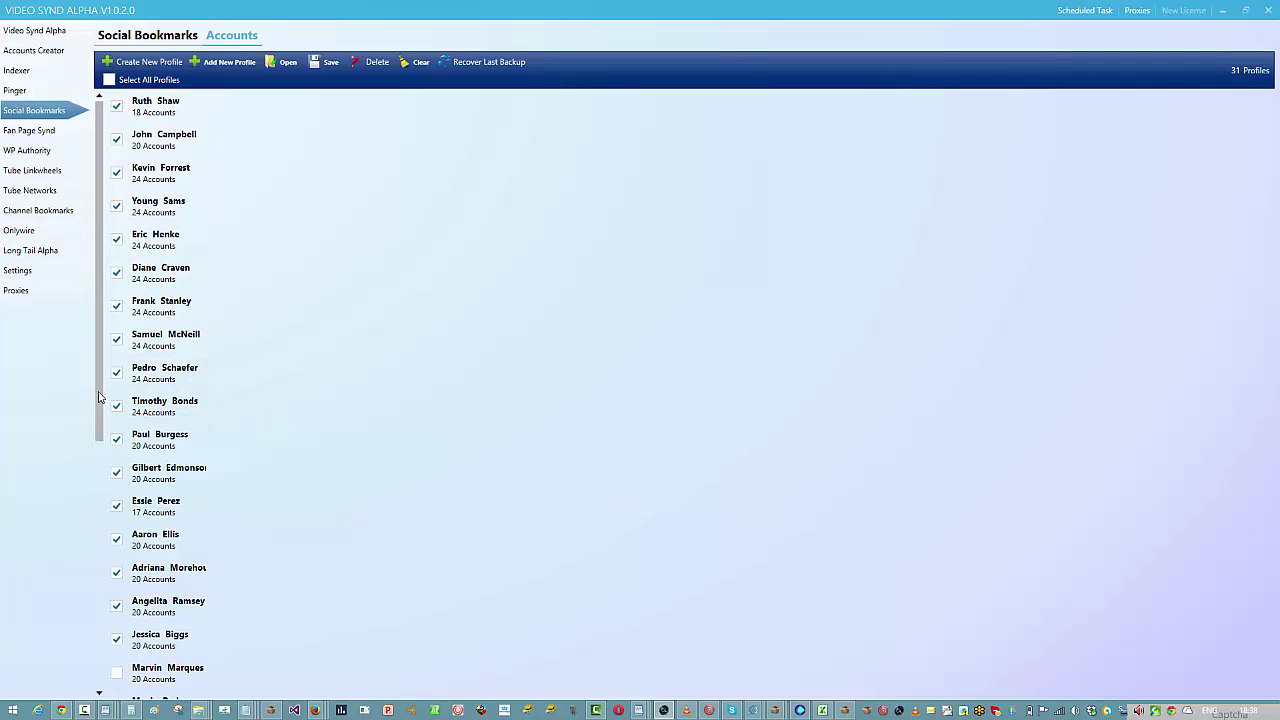
- Select the newly added profile at the end of the list and start creating its social bookmarking accounts
drag(98, 395, 119, 677)
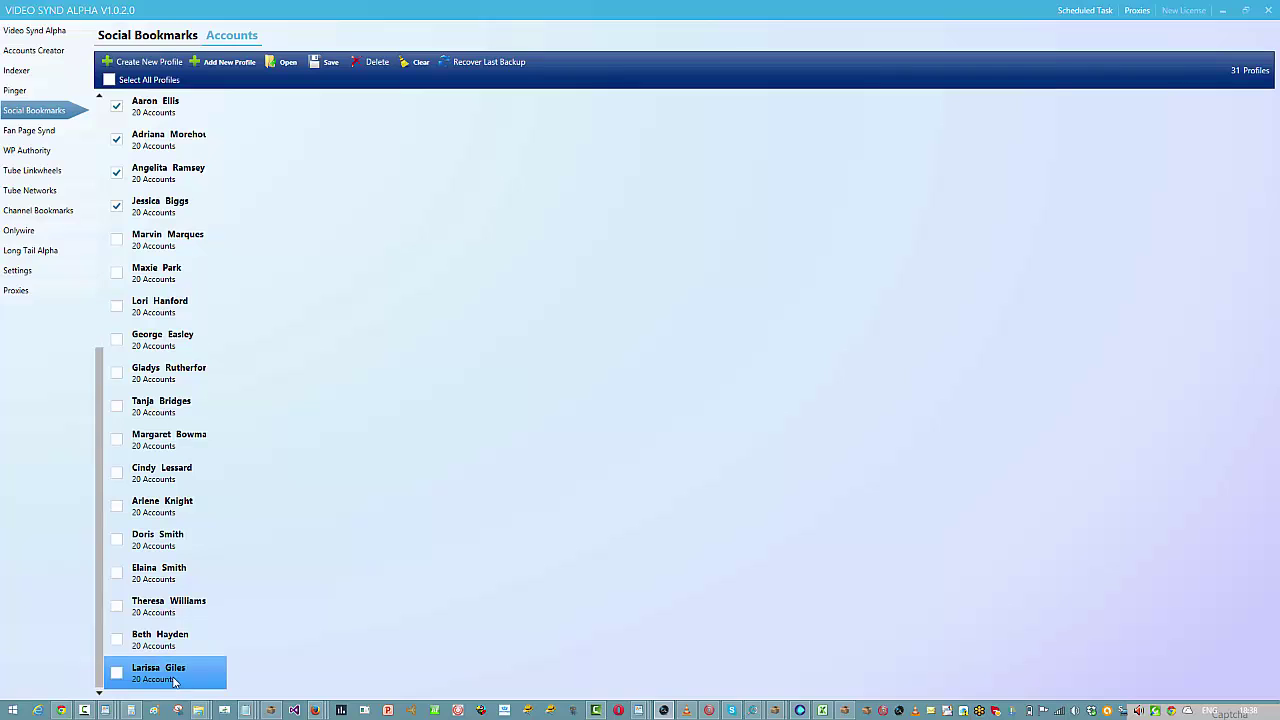
click(171, 678)
click(325, 104)
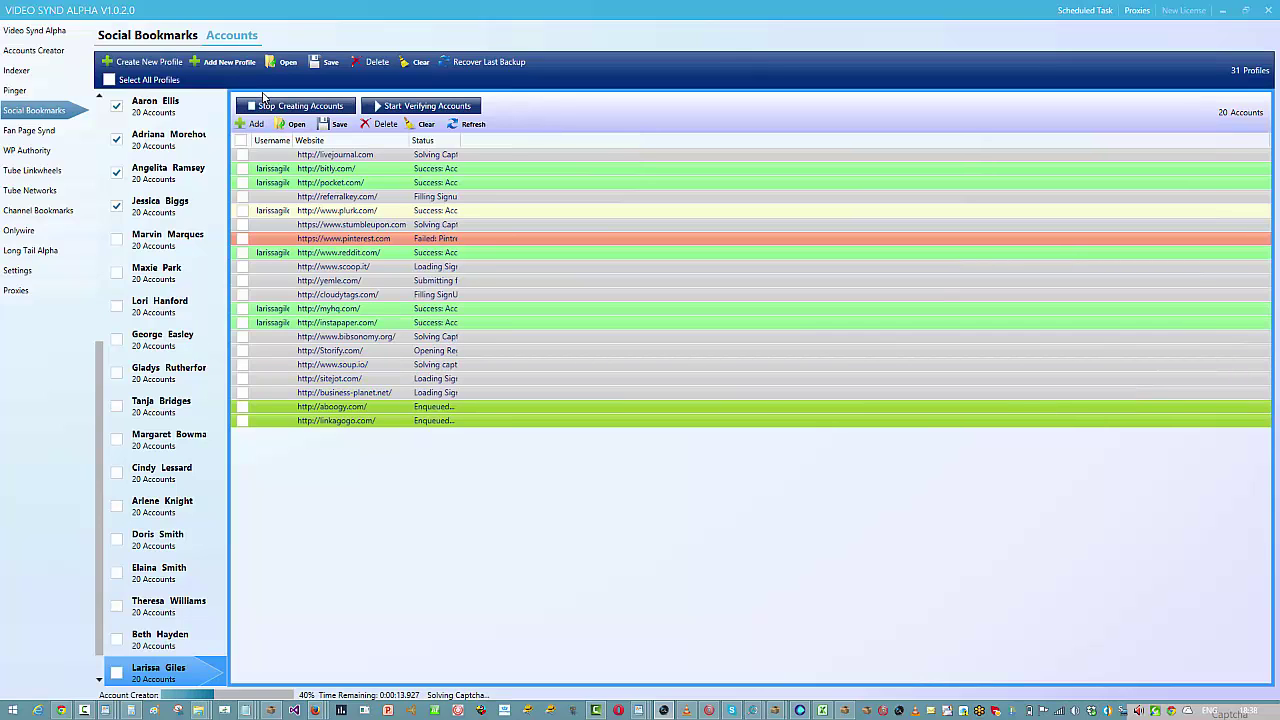
click(312, 108)
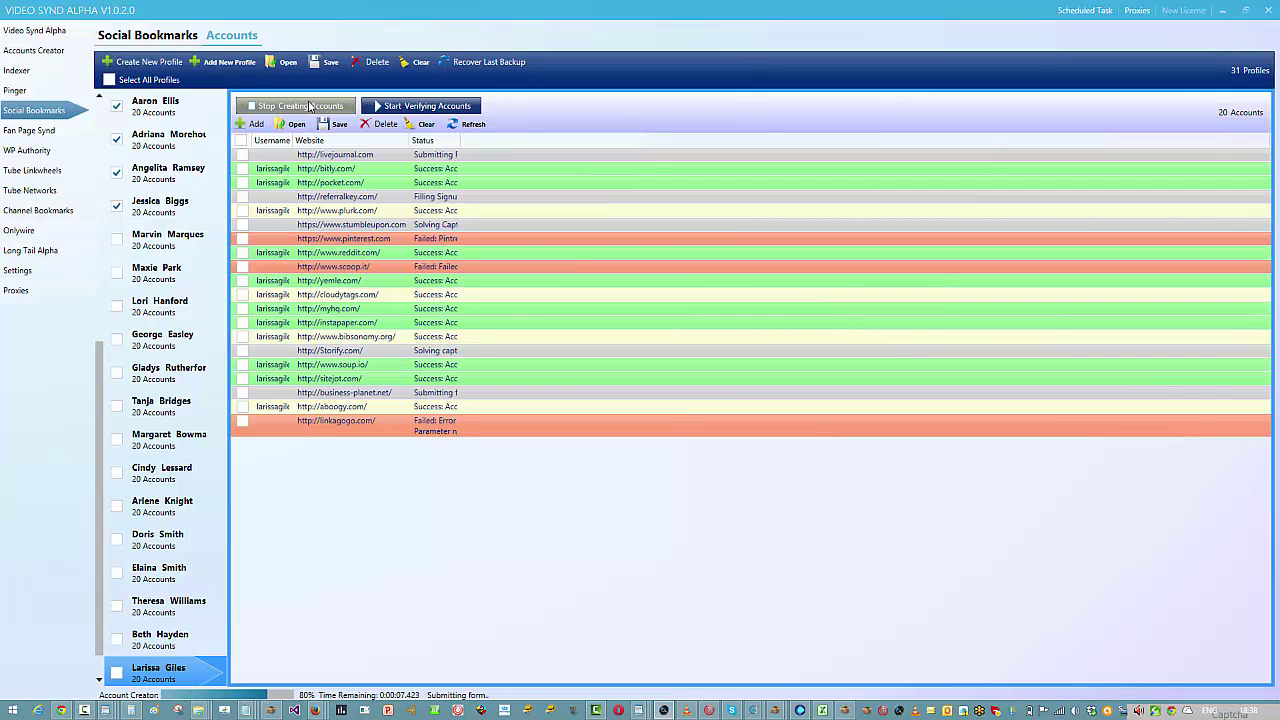
- Review the Video Synd Alpha project's options for pinging, indexing, auto spinning, scheduling, long tail keywords and social bookmarking
click(40, 31)
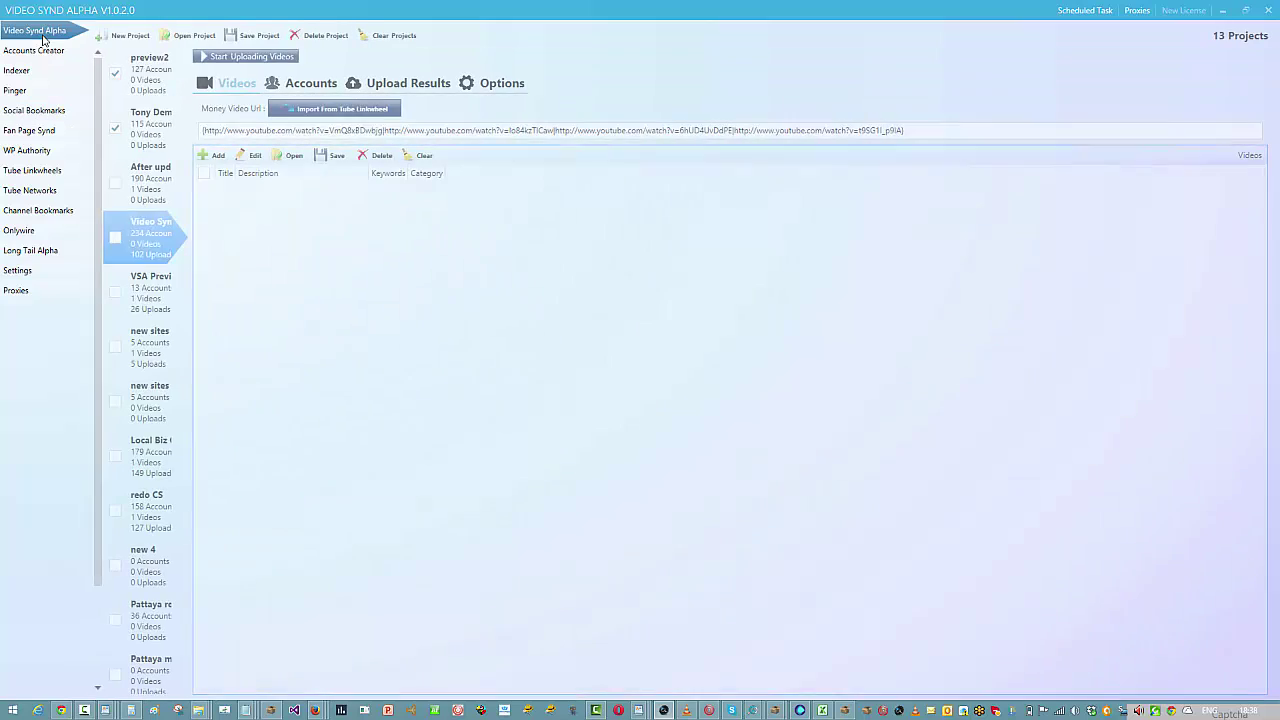
click(517, 87)
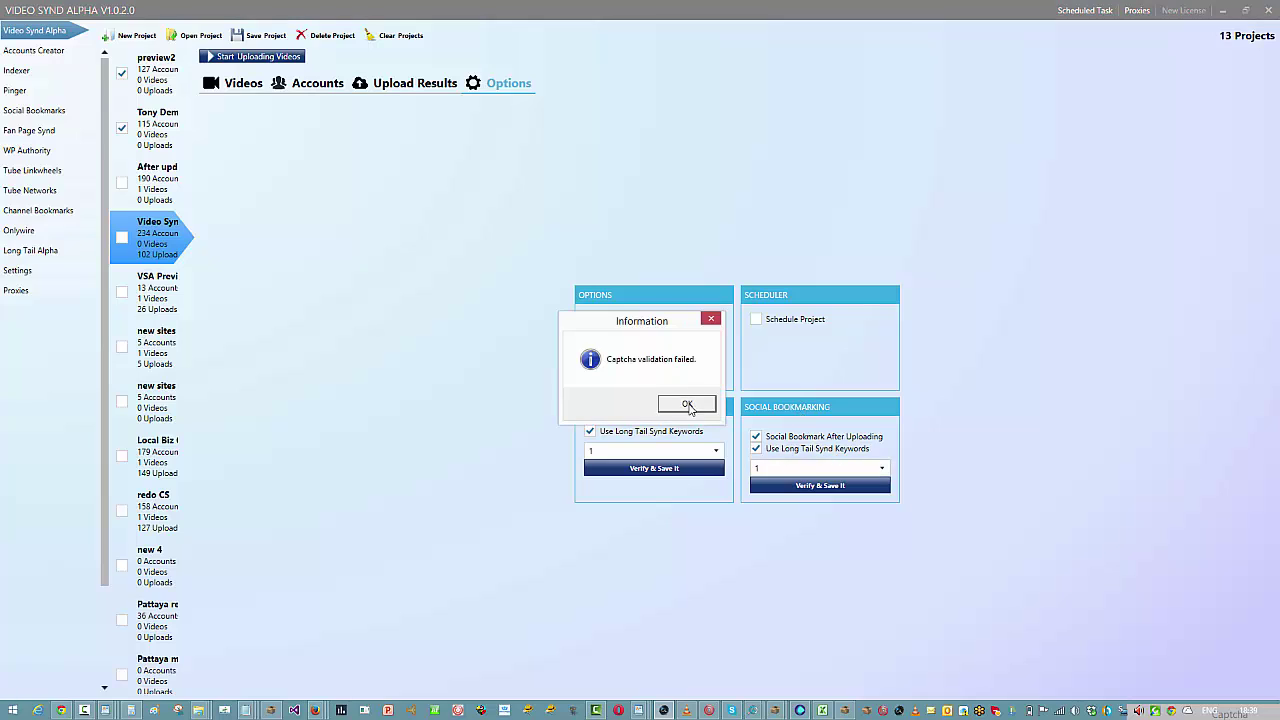
click(690, 403)
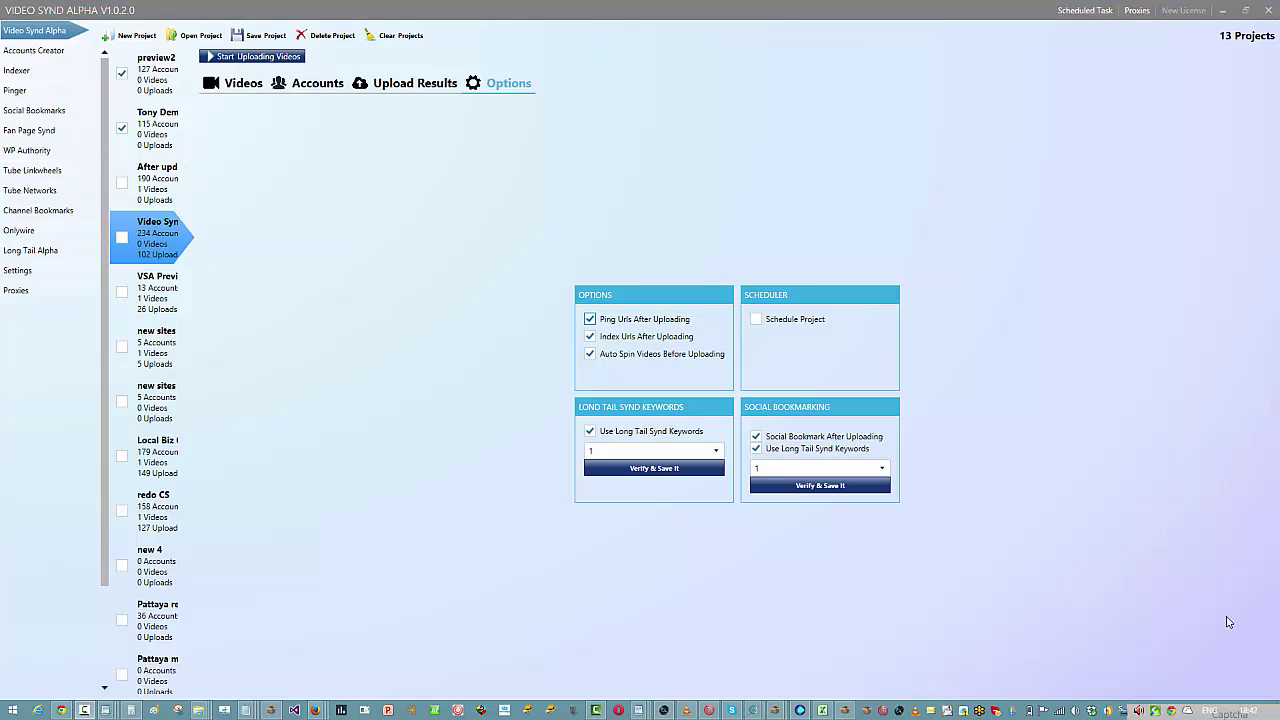
- Start verifying the new profile's social bookmarking accounts
click(45, 110)
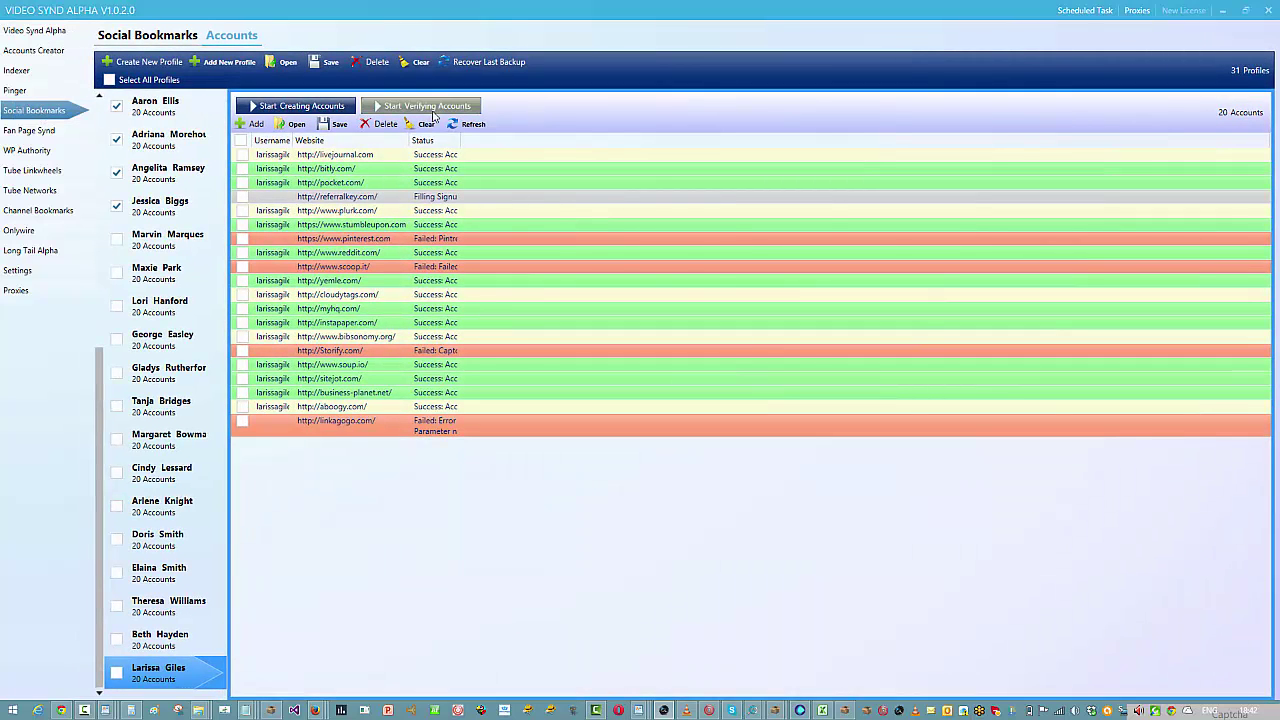
click(432, 110)
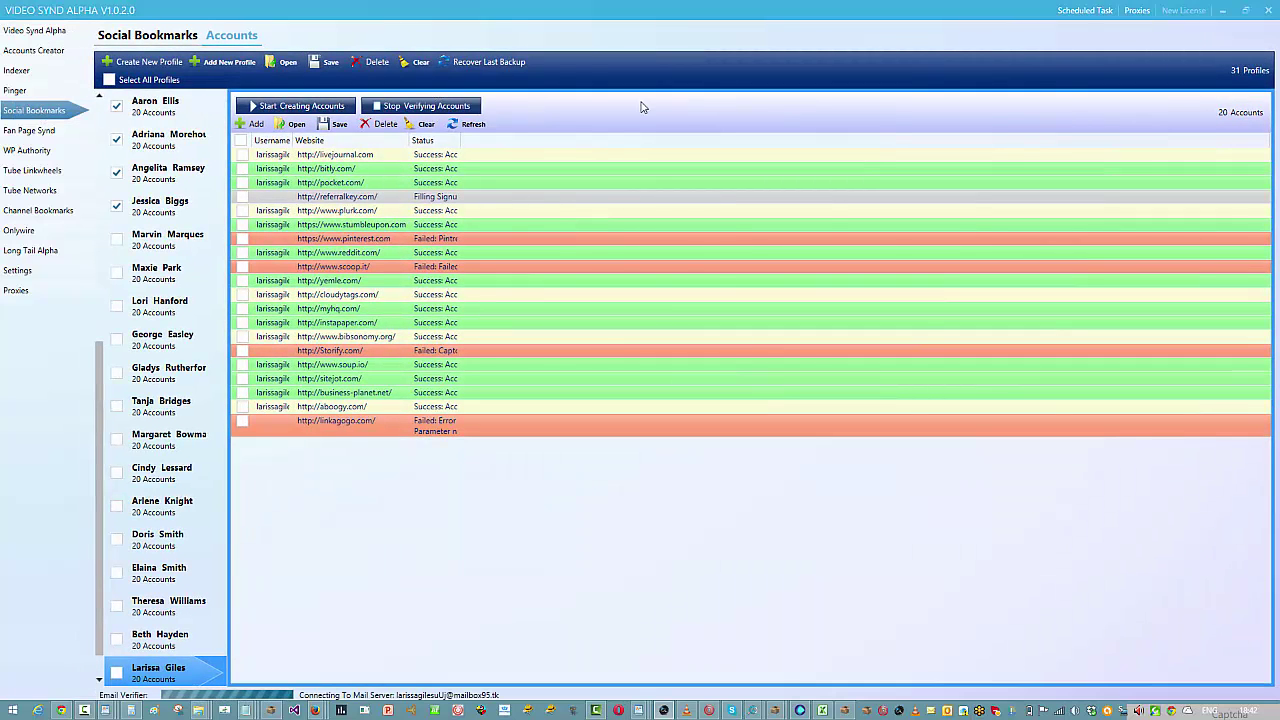
- Examine the modifiers, keywords and locations of projects 1 and 2 in Long Tail Alpha
click(30, 250)
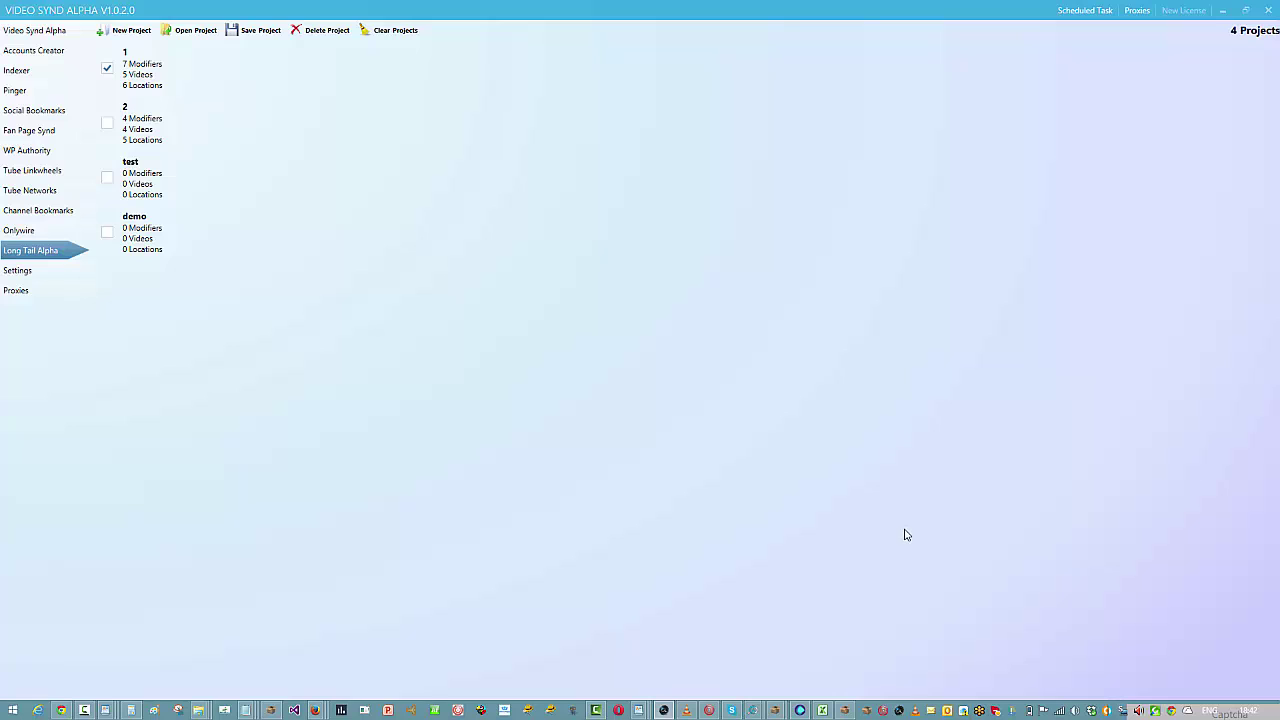
click(149, 85)
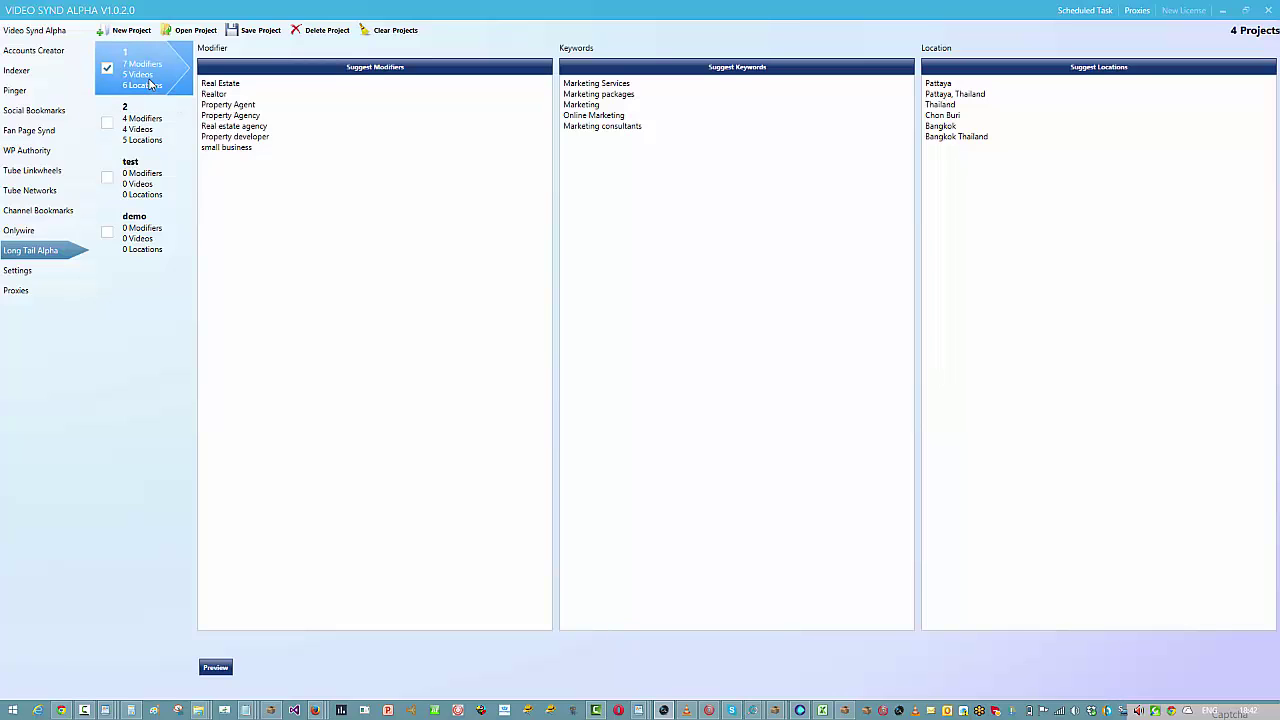
click(135, 122)
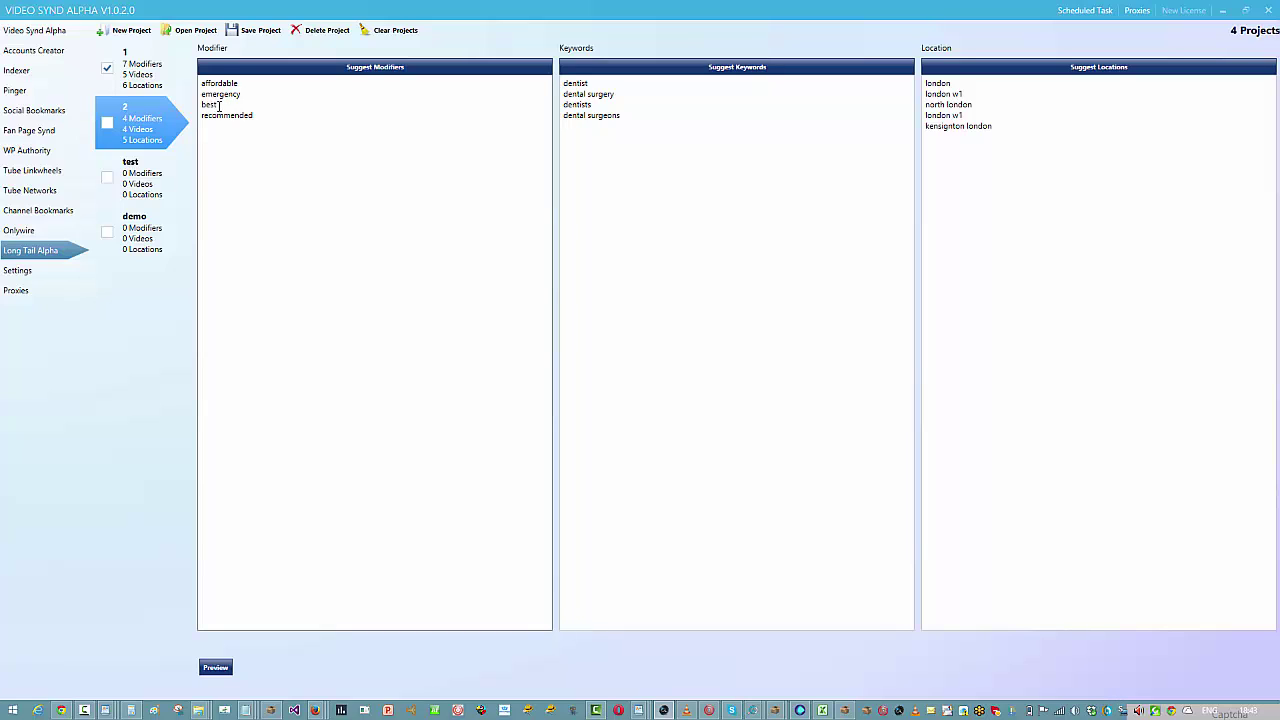
drag(281, 107, 283, 118)
click(281, 120)
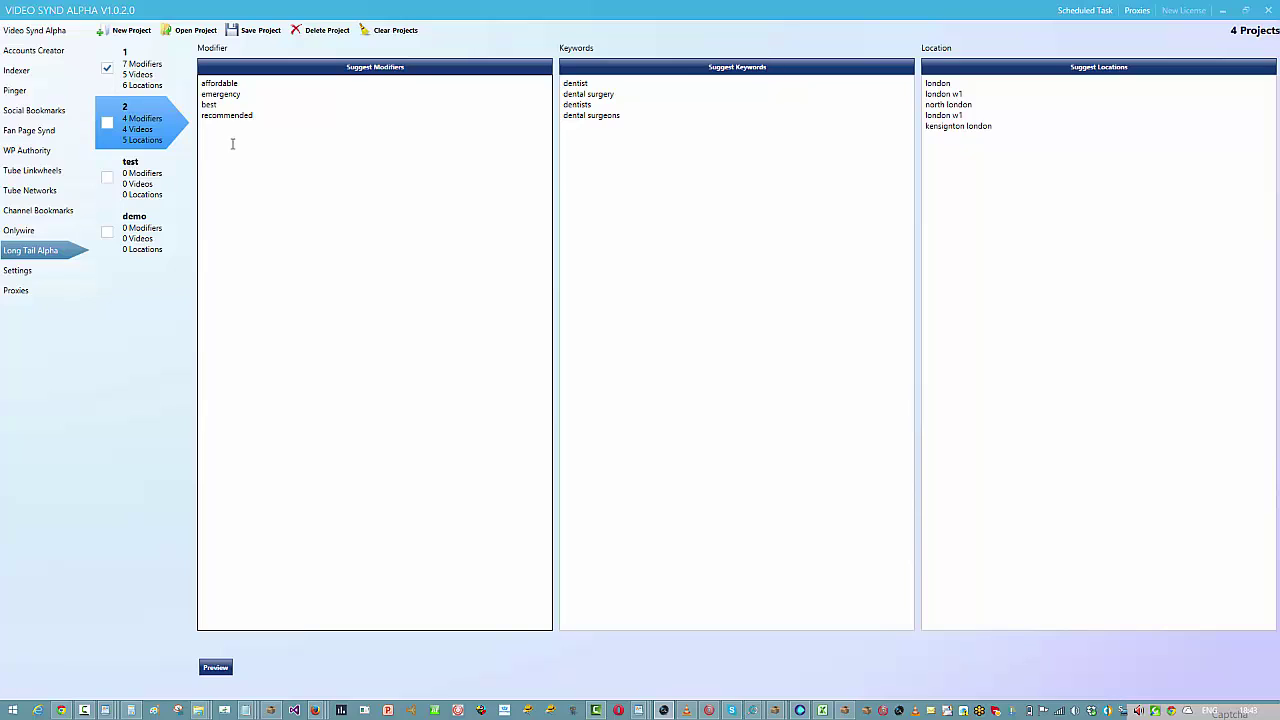
- Add the modifiers Top and Award Winning to project 2 in Long Tail Alpha
text(Top)
text(Awa)
text(rd Winning)
- Change the duplicate london w1 location to london w2 and add chelsea london as another location
click(695, 401)
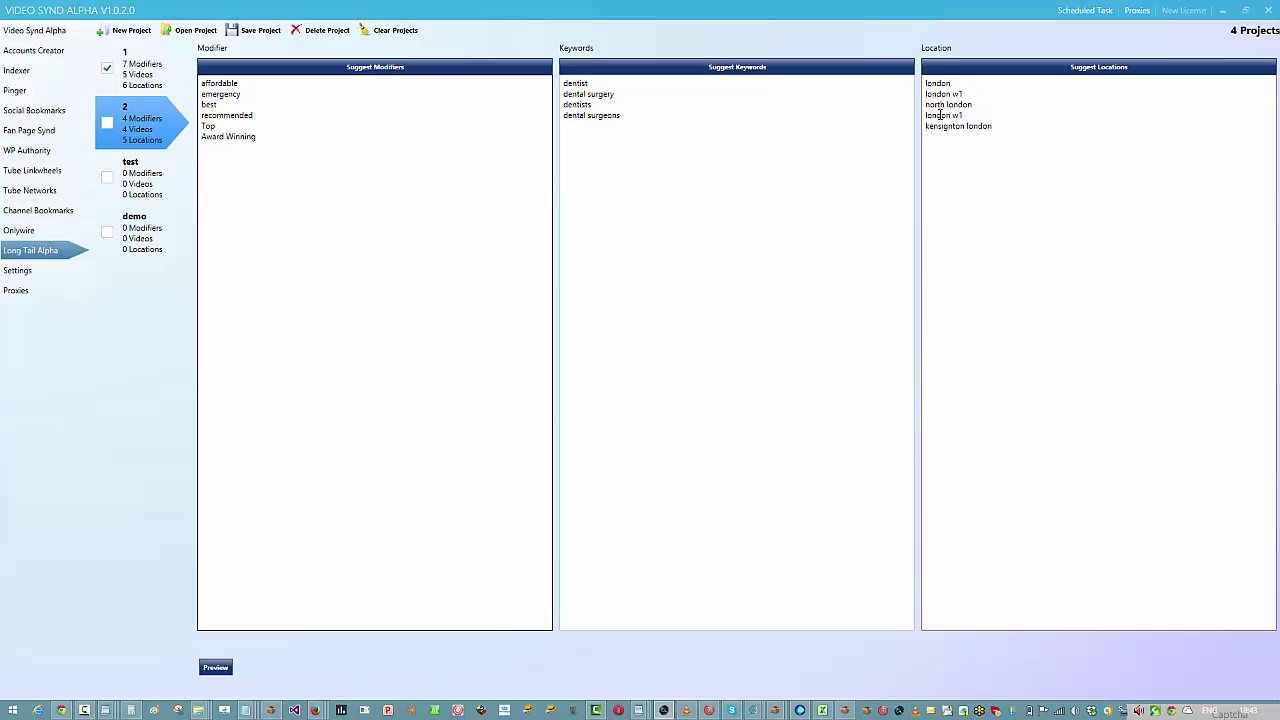
click(975, 116)
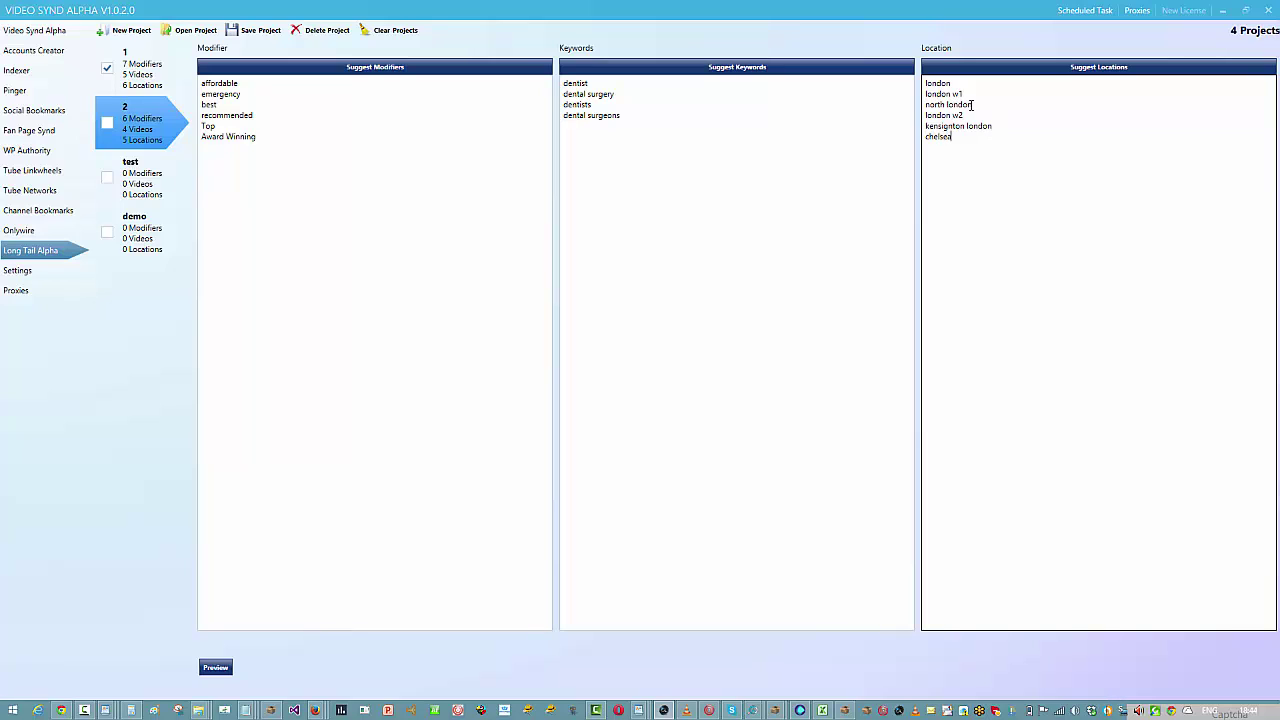
text(chelsea london)
- Preview several generated long tail keyword combinations for project 2 and glance at the upload project's options
click(220, 669)
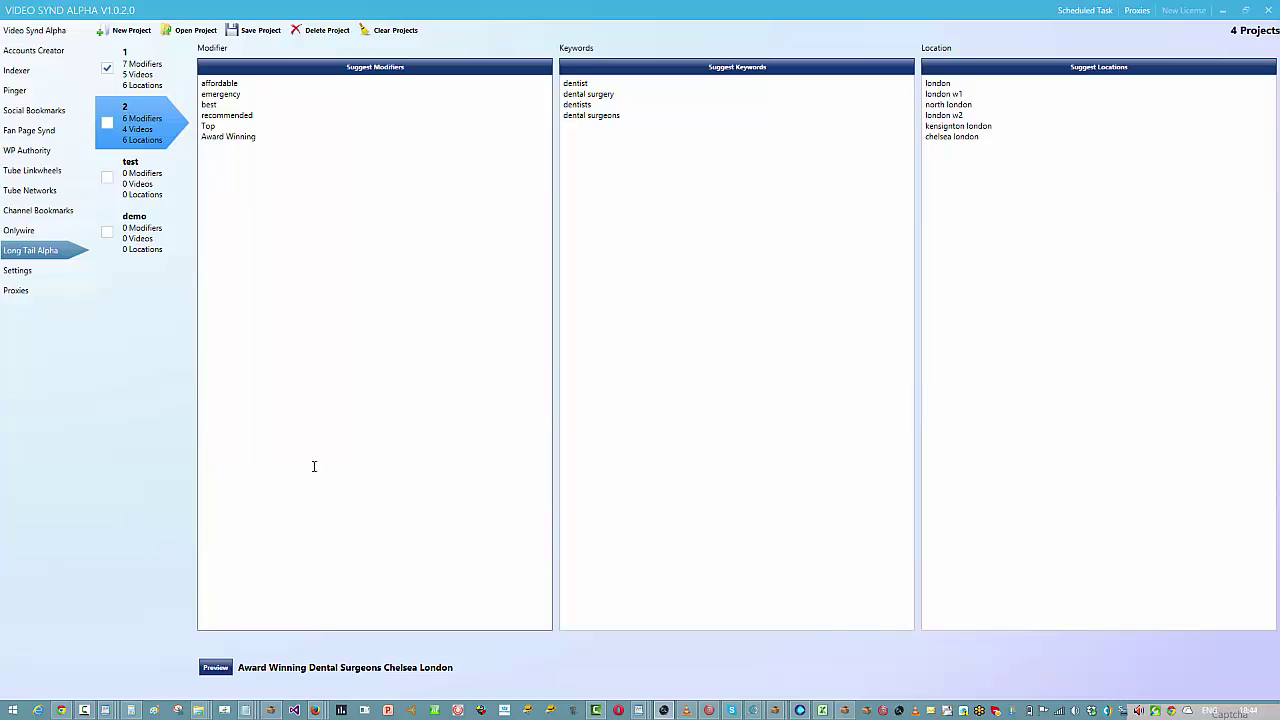
click(216, 668)
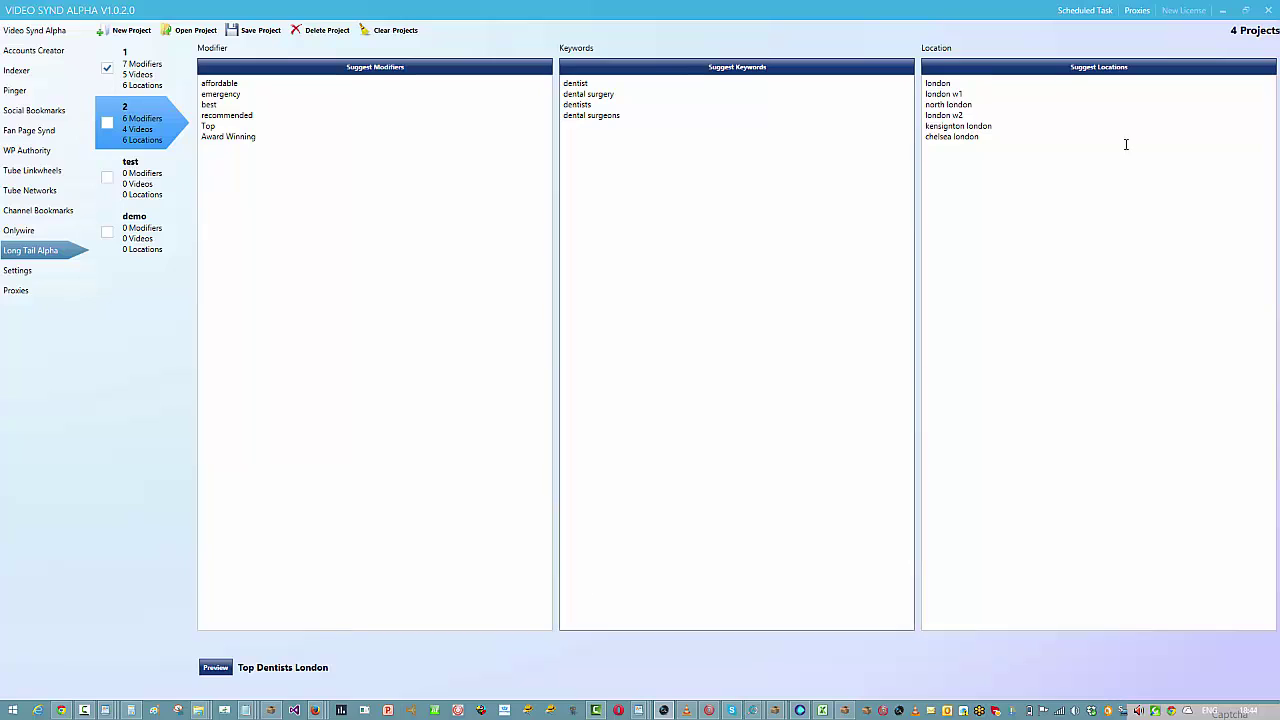
click(216, 668)
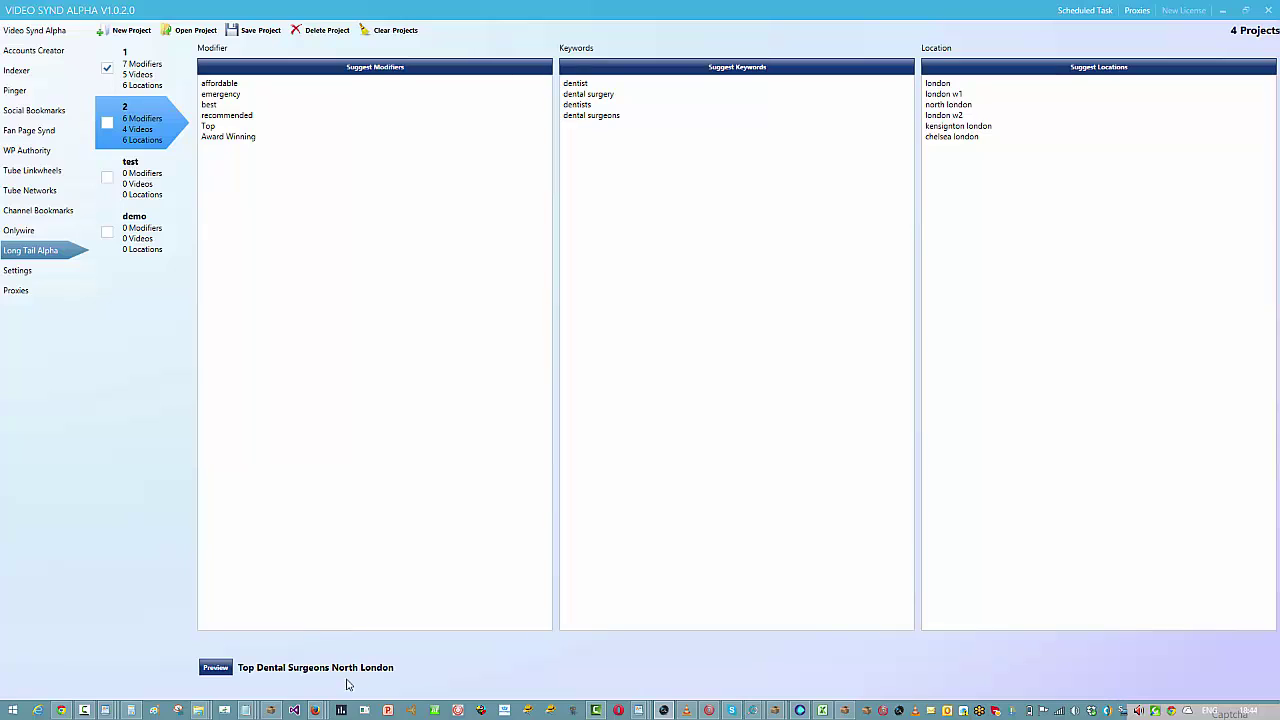
click(216, 667)
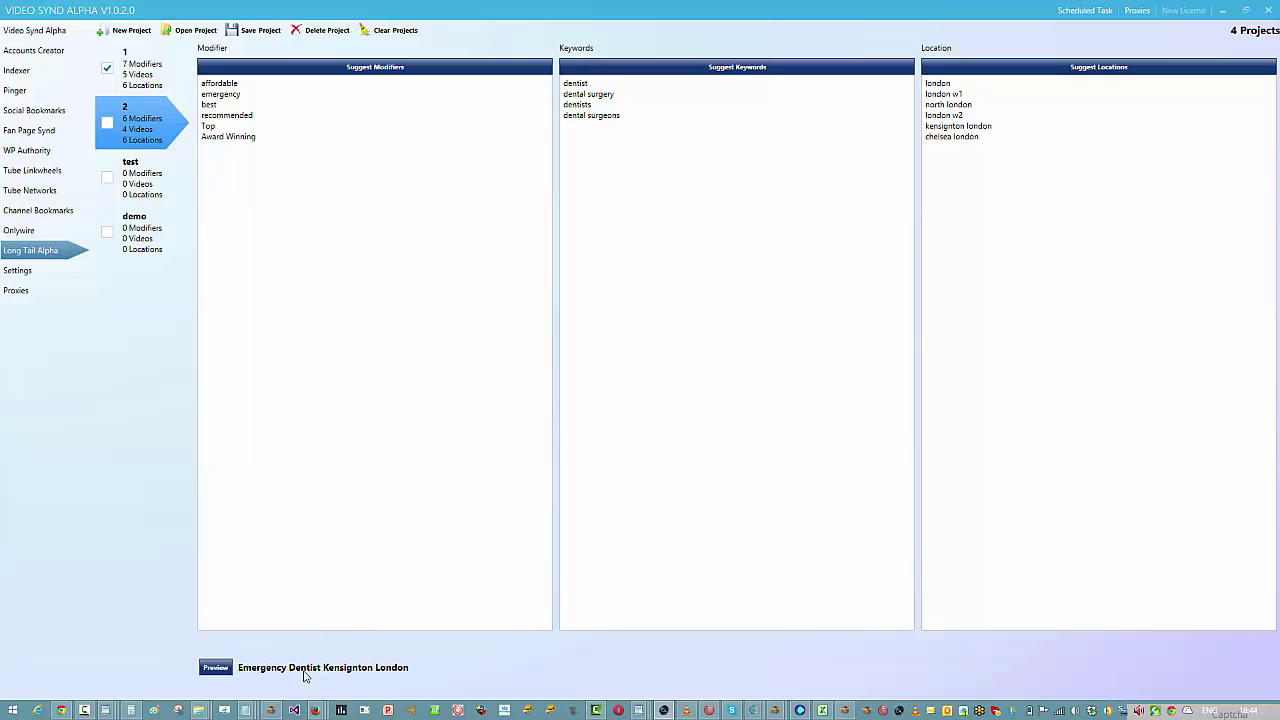
click(213, 668)
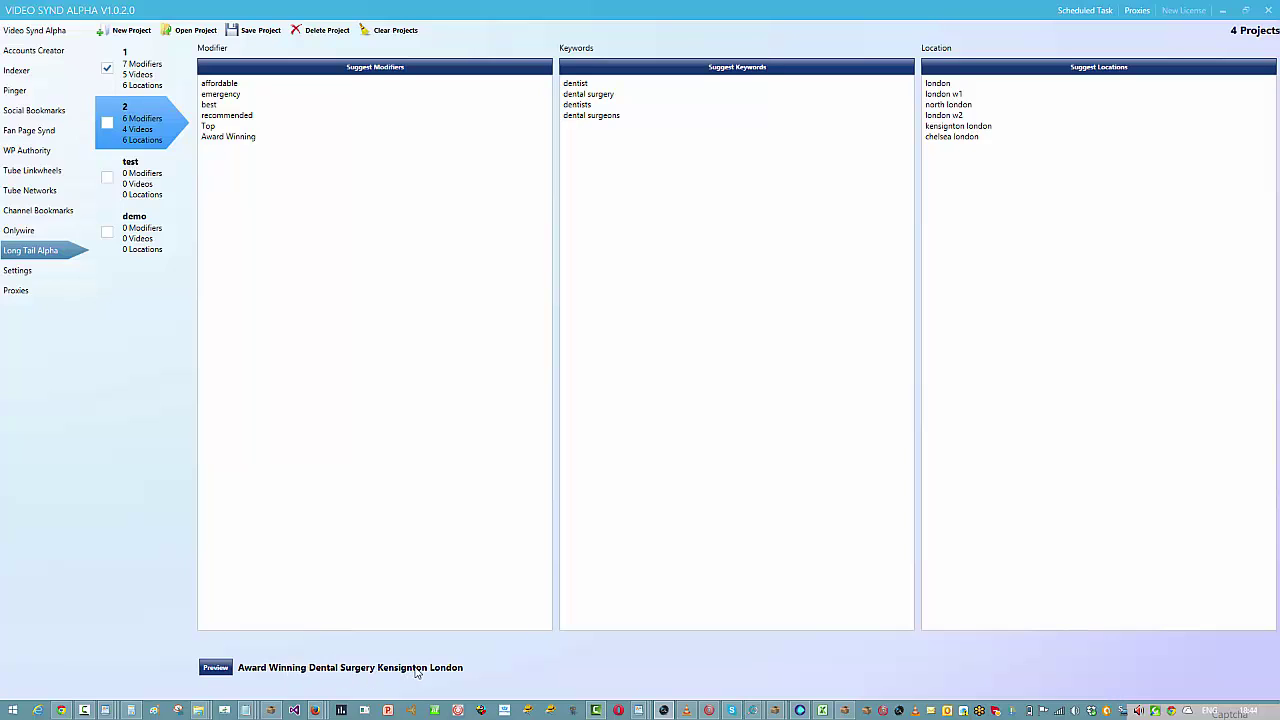
click(212, 670)
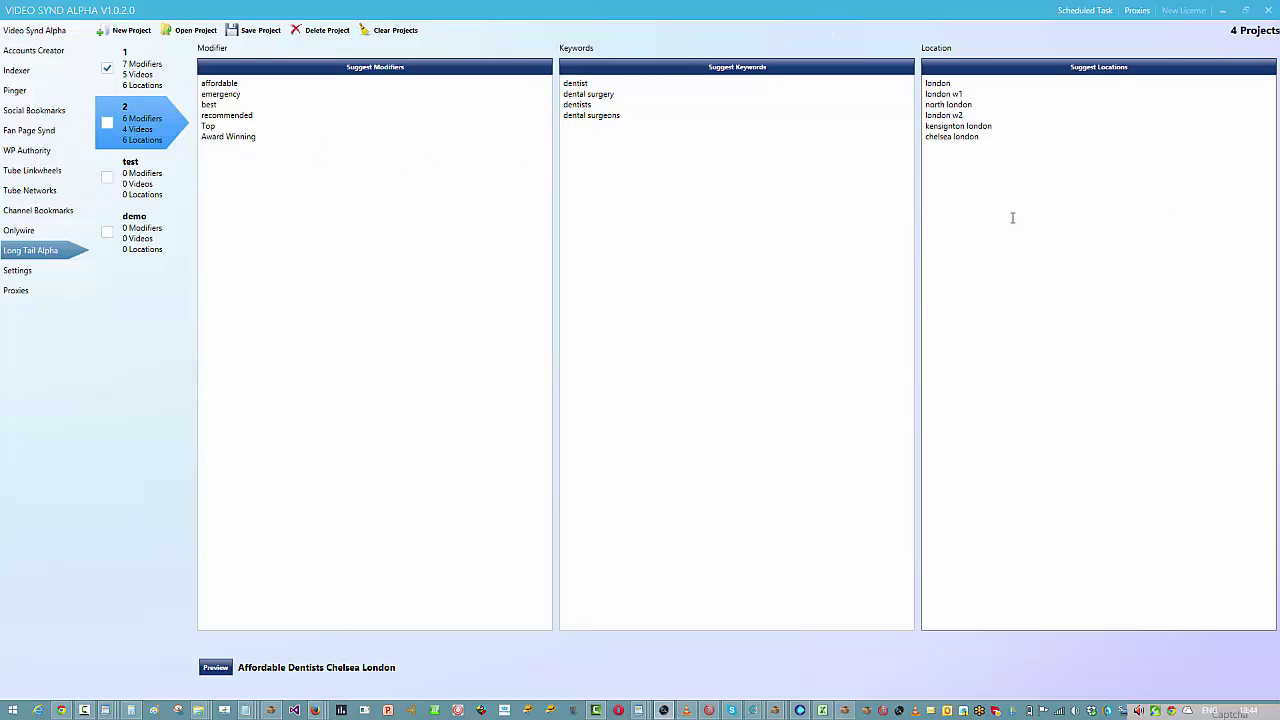
click(16, 30)
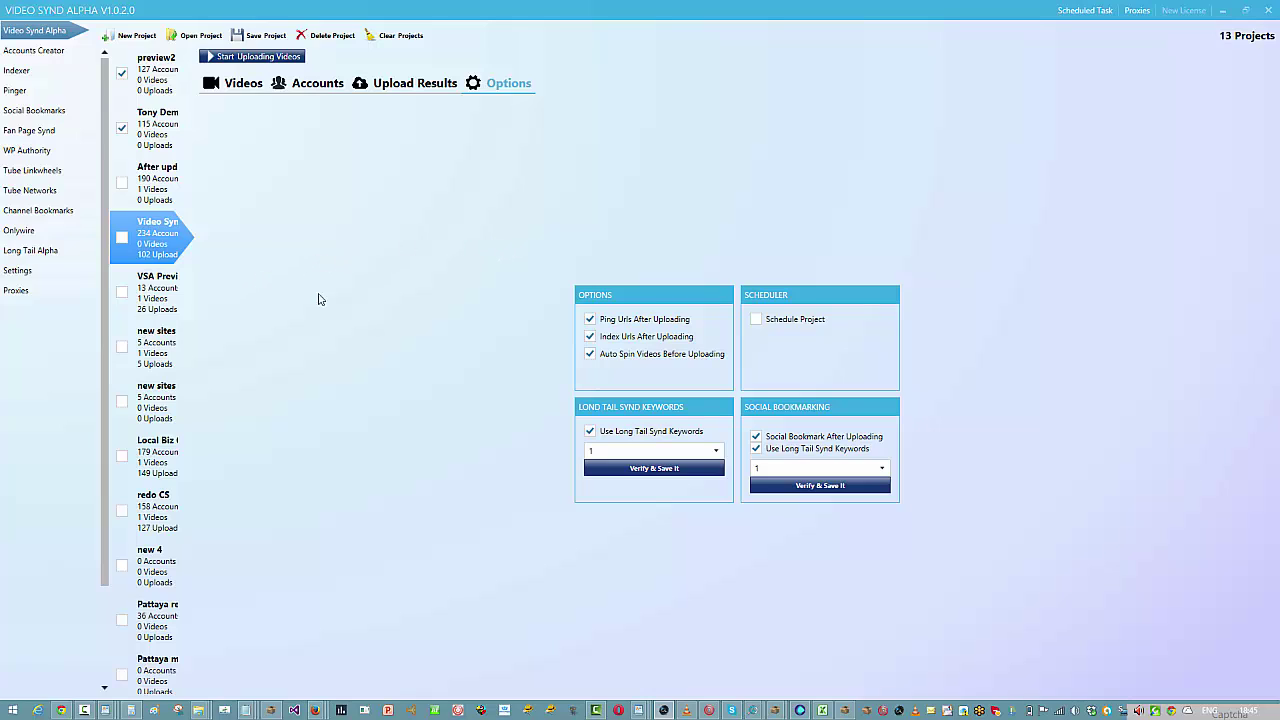
click(48, 254)
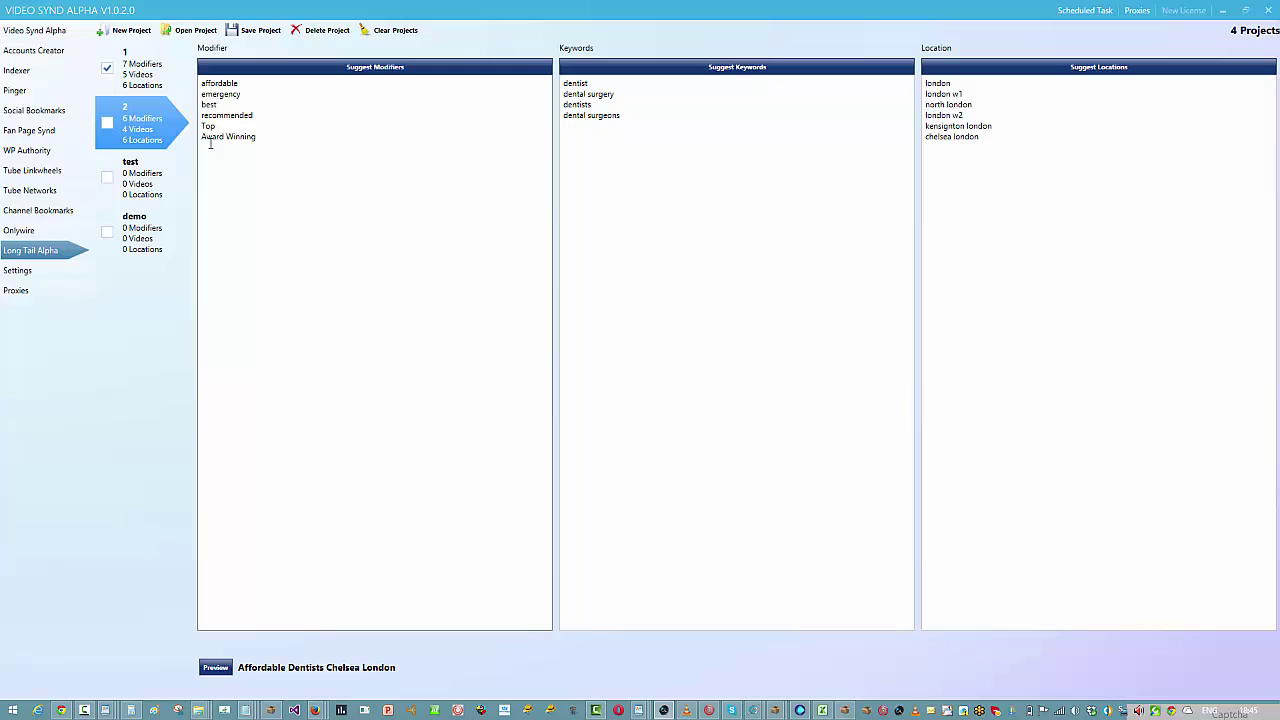
- Switch to Calculator and compute the number of keyword combinations as 6 × 4 × 6
click(130, 710)
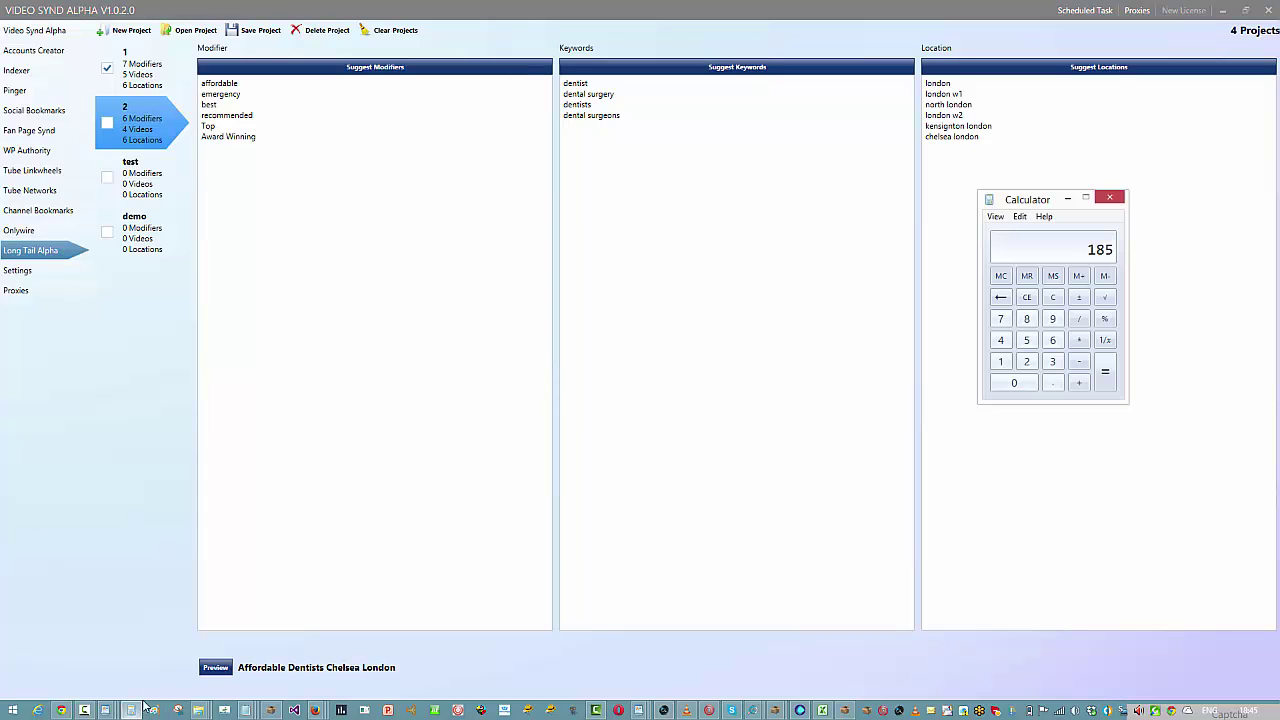
click(1053, 297)
click(1053, 340)
click(1079, 340)
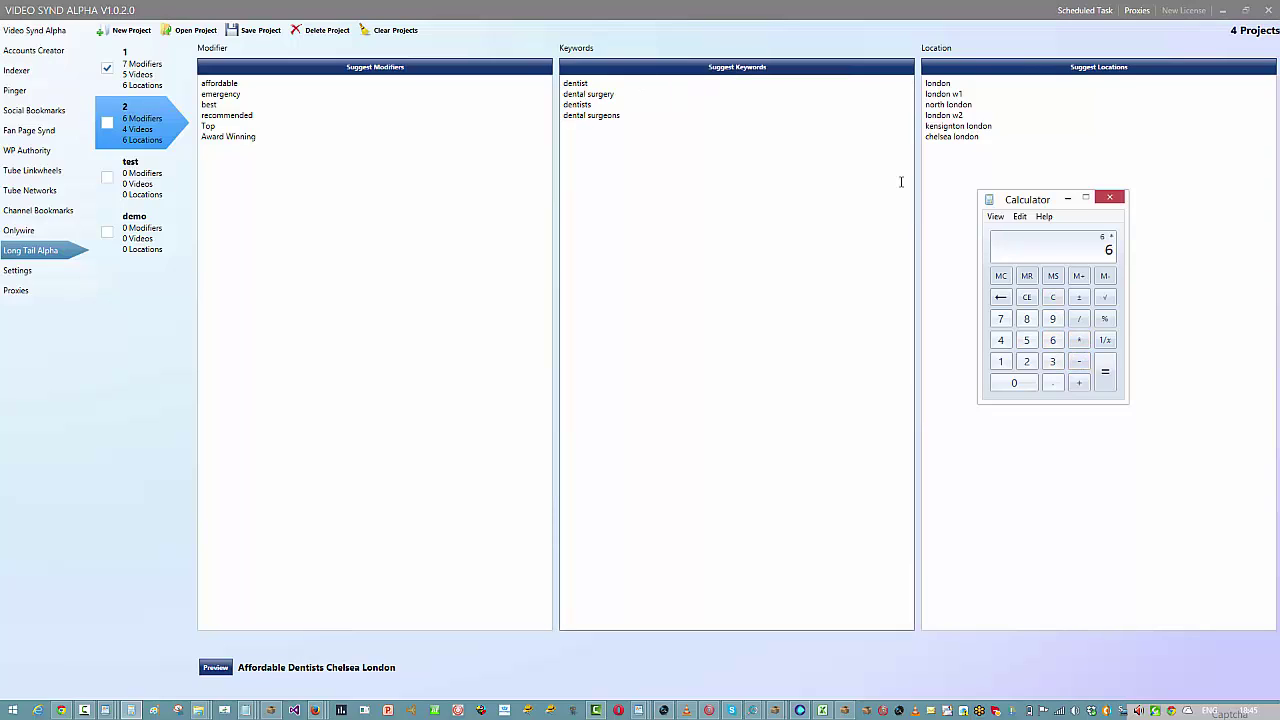
click(1001, 341)
click(1105, 372)
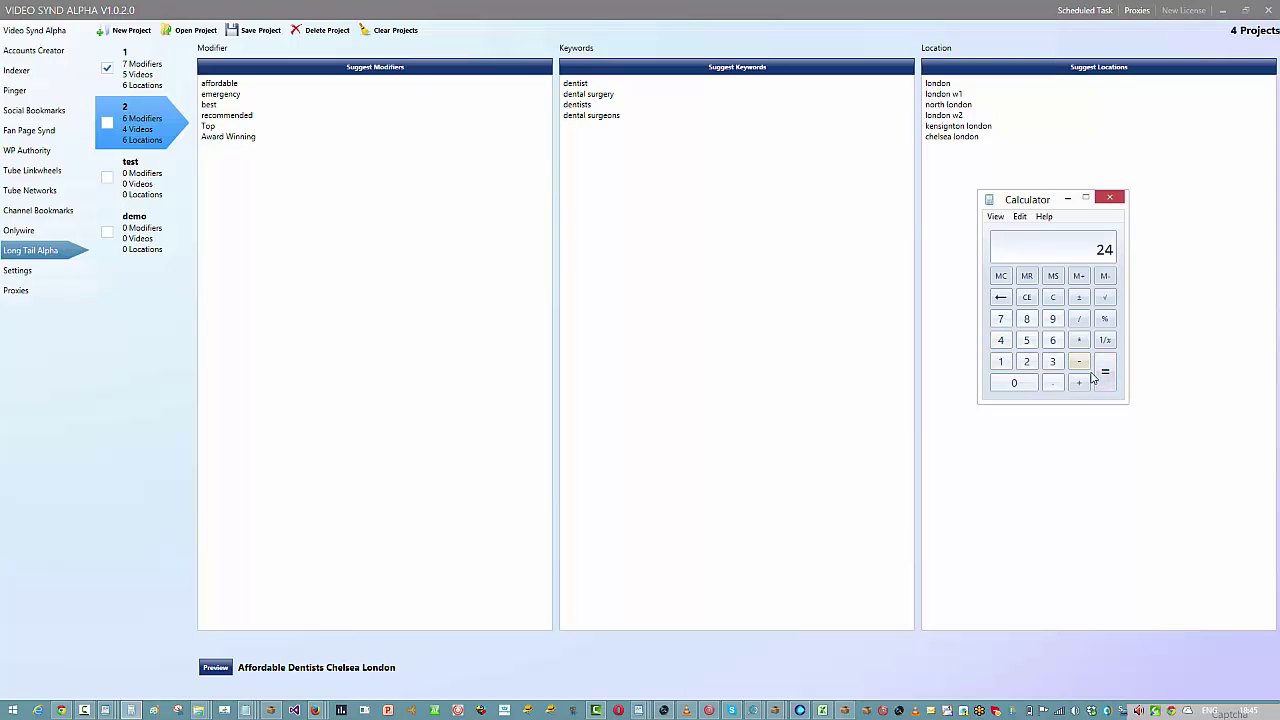
click(1079, 340)
click(1050, 342)
click(1105, 372)
- Return to Long Tail Alpha and preview more random keyword combinations from project 2
click(214, 668)
click(214, 670)
click(213, 671)
click(212, 672)
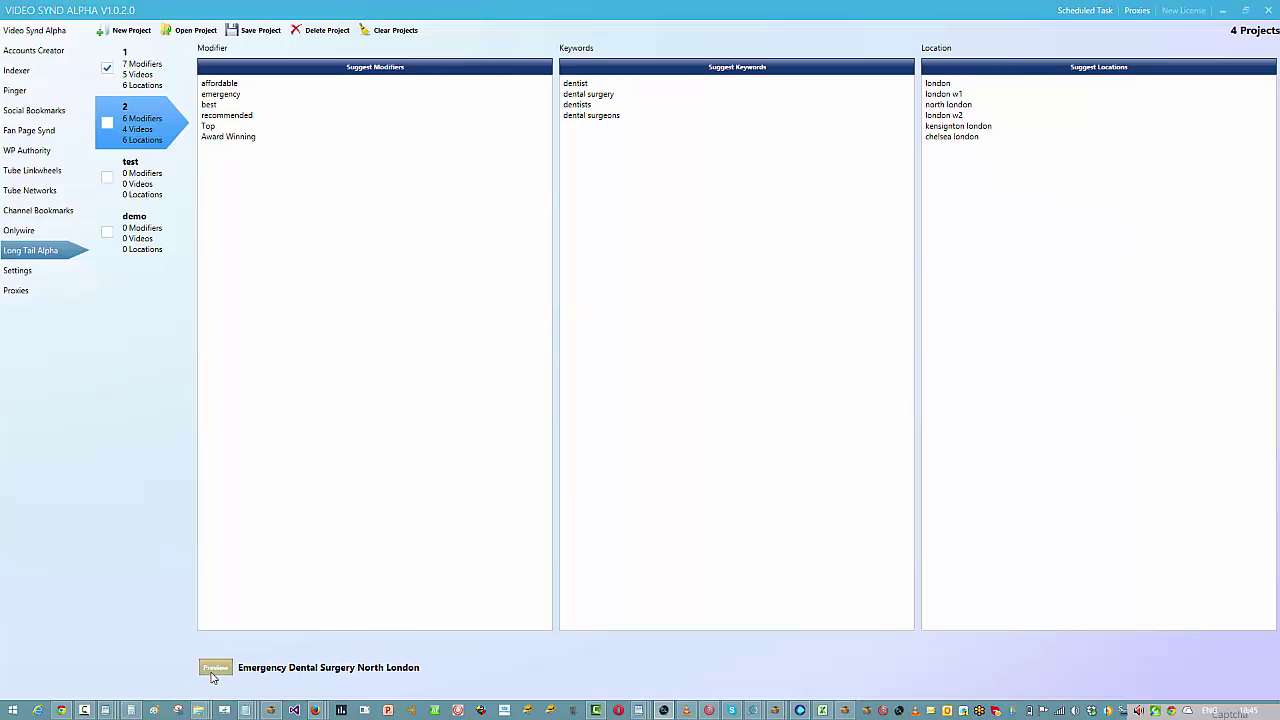
click(211, 673)
click(211, 673)
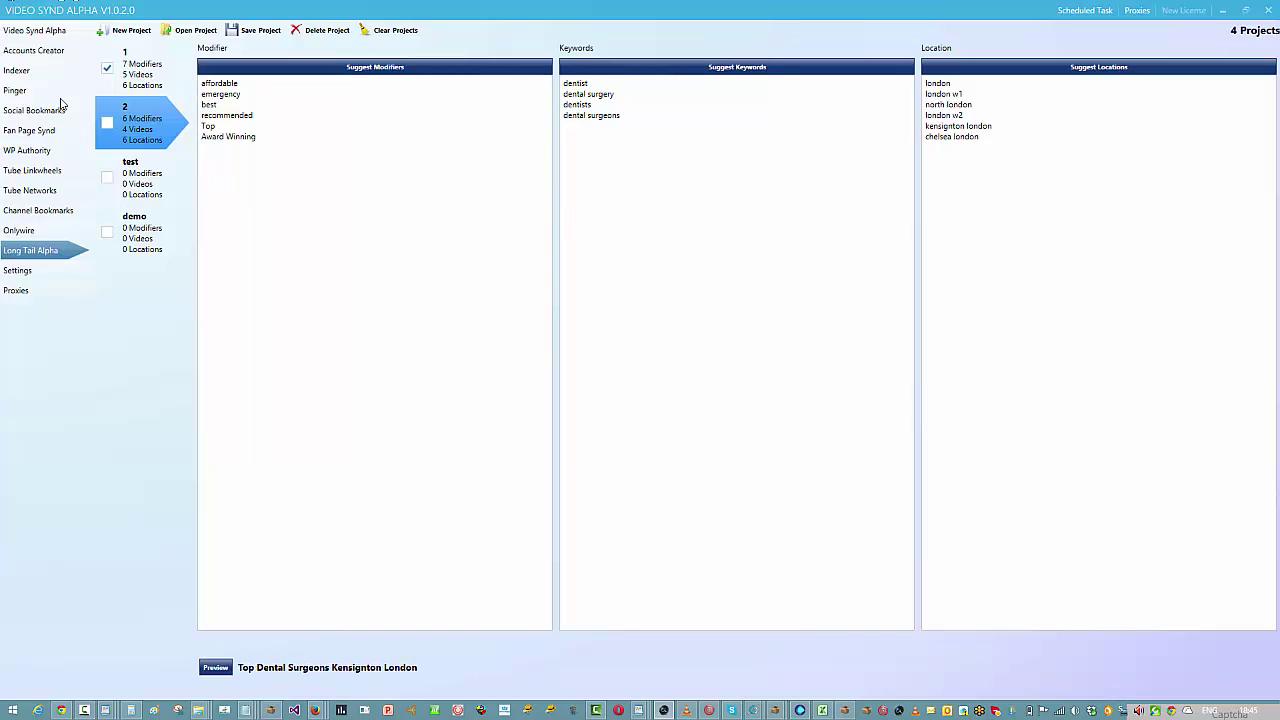
- Check how the Video Synd Alpha project's options apply a Long Tail Alpha keyword project to uploads
click(50, 32)
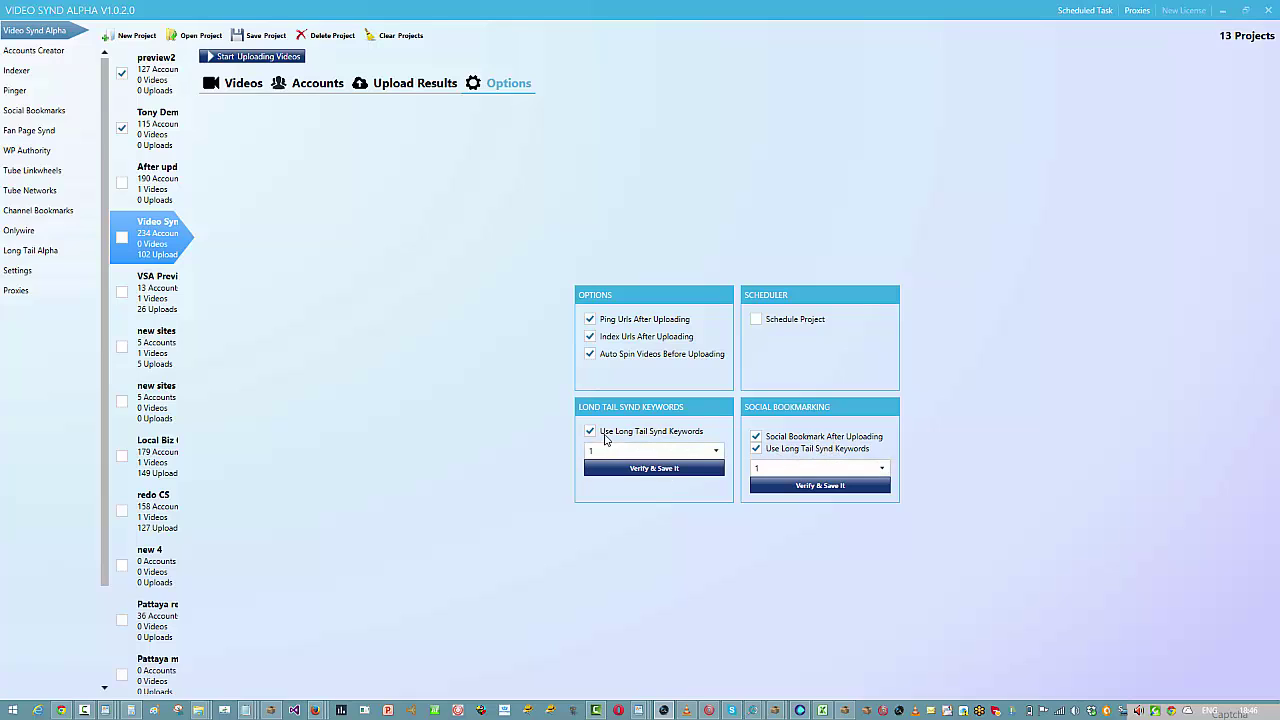
click(30, 250)
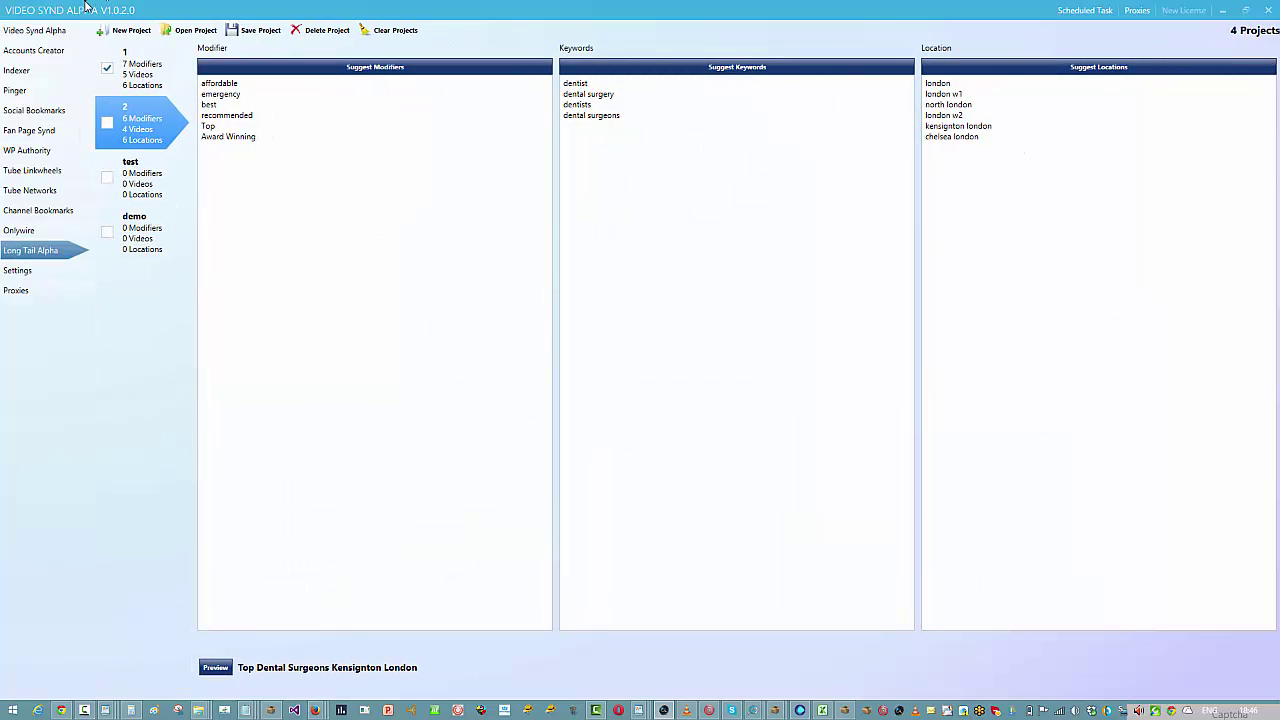
click(34, 30)
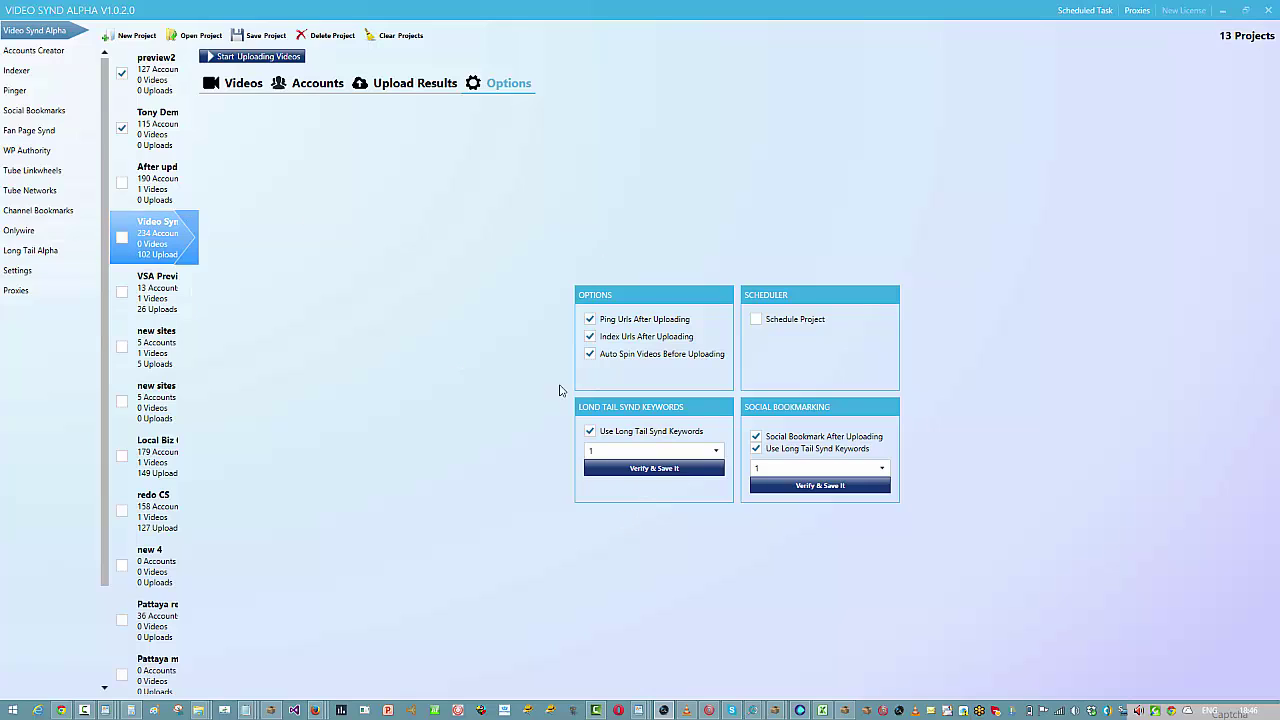
click(655, 474)
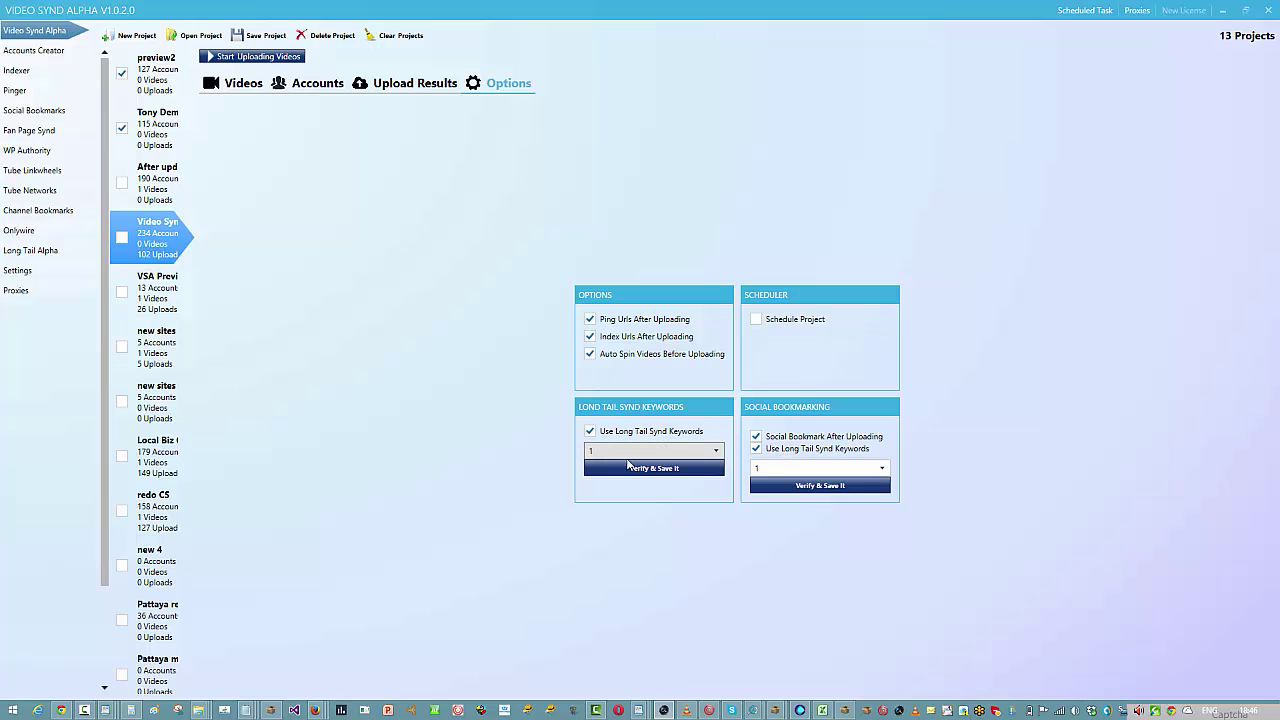
- Go back to project 2 in Long Tail Alpha and preview three further keyword combinations
click(11, 254)
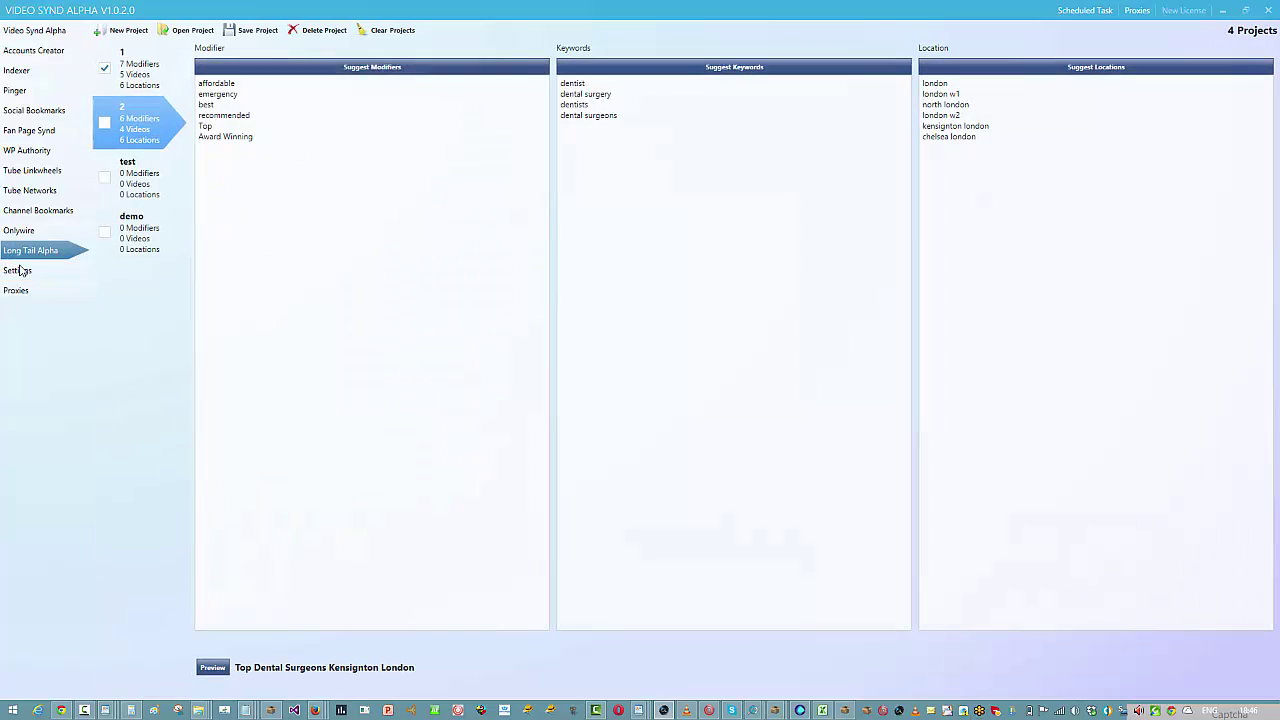
click(216, 667)
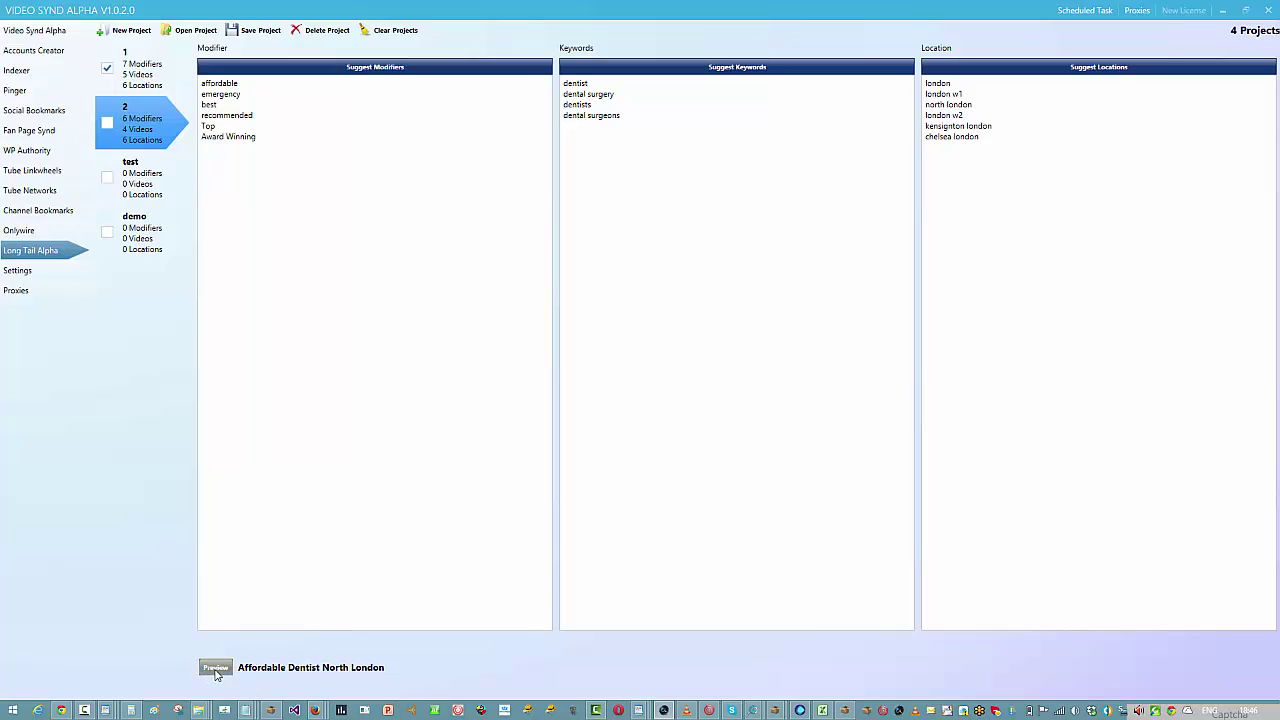
click(215, 670)
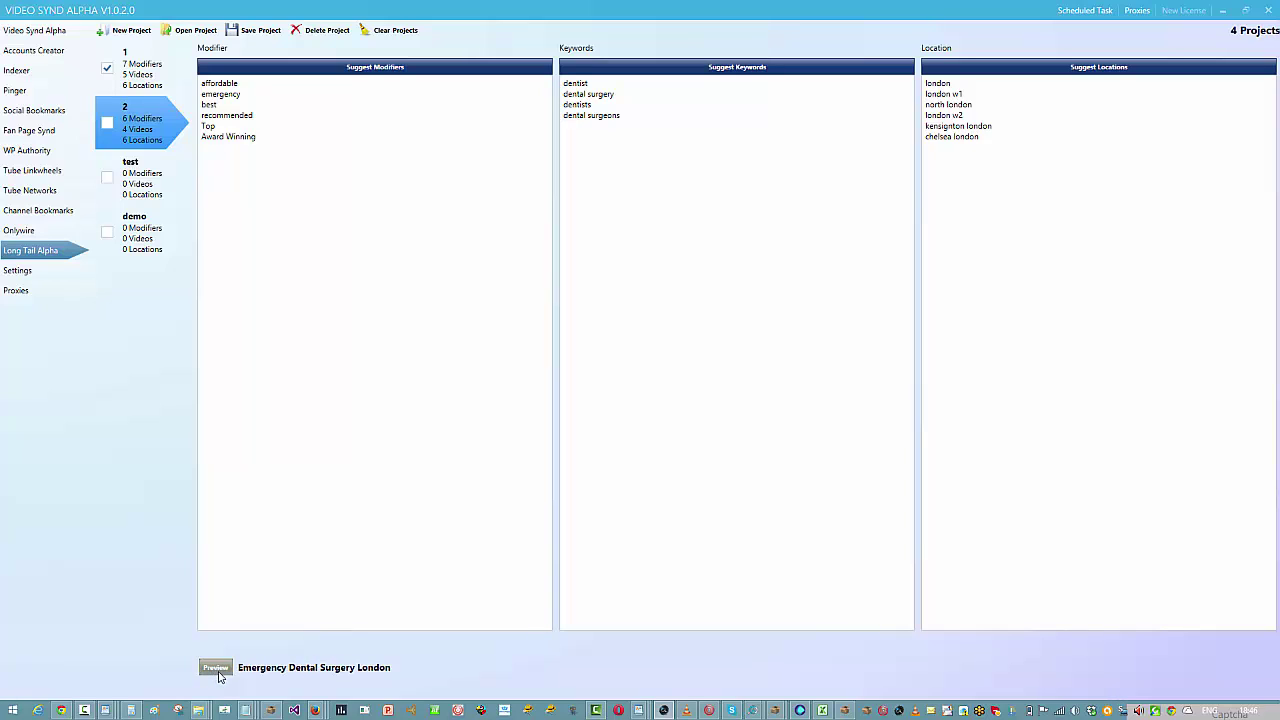
click(217, 670)
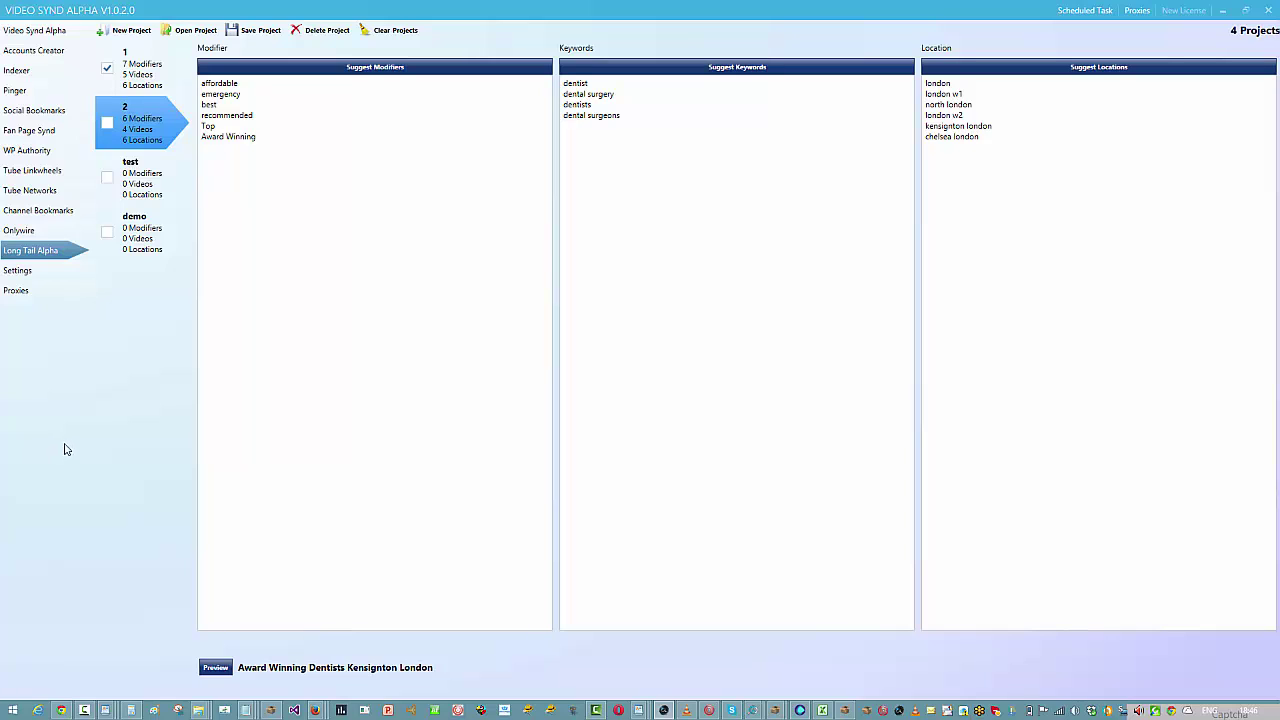
- Open Tube Networks and examine the Network Builder's YouTube account and channel name fields
click(40, 31)
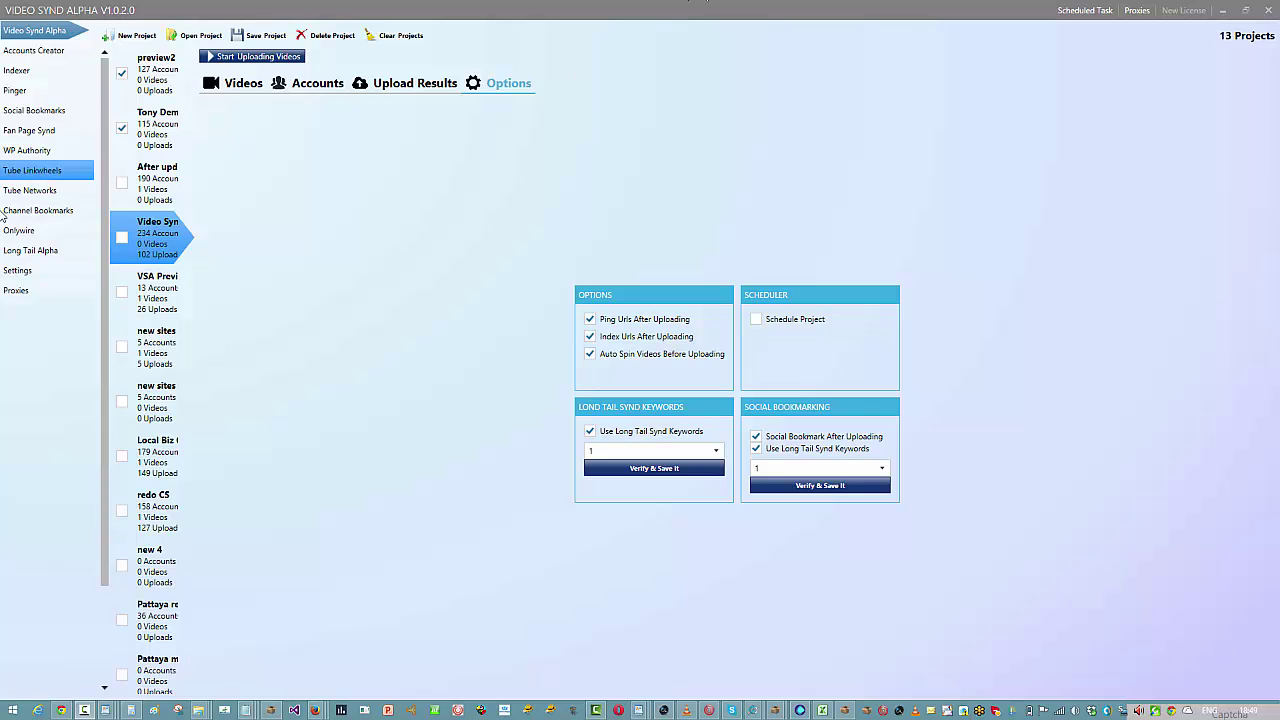
click(29, 194)
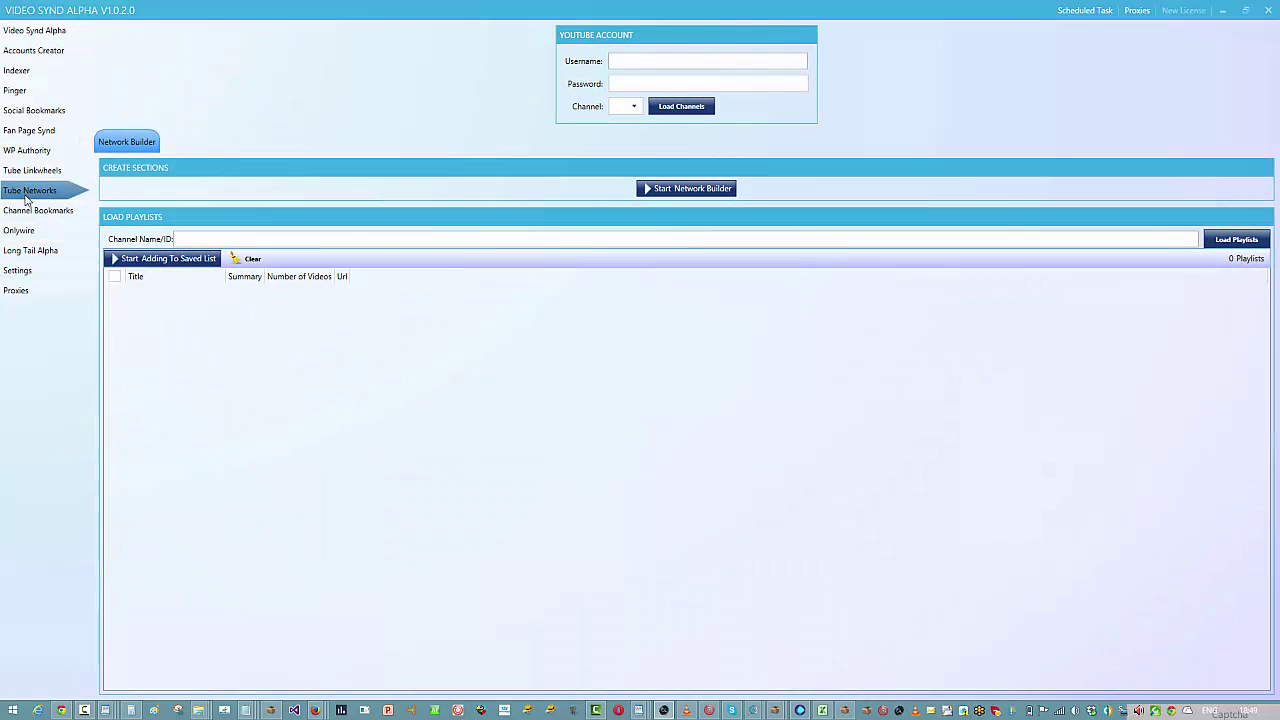
click(659, 84)
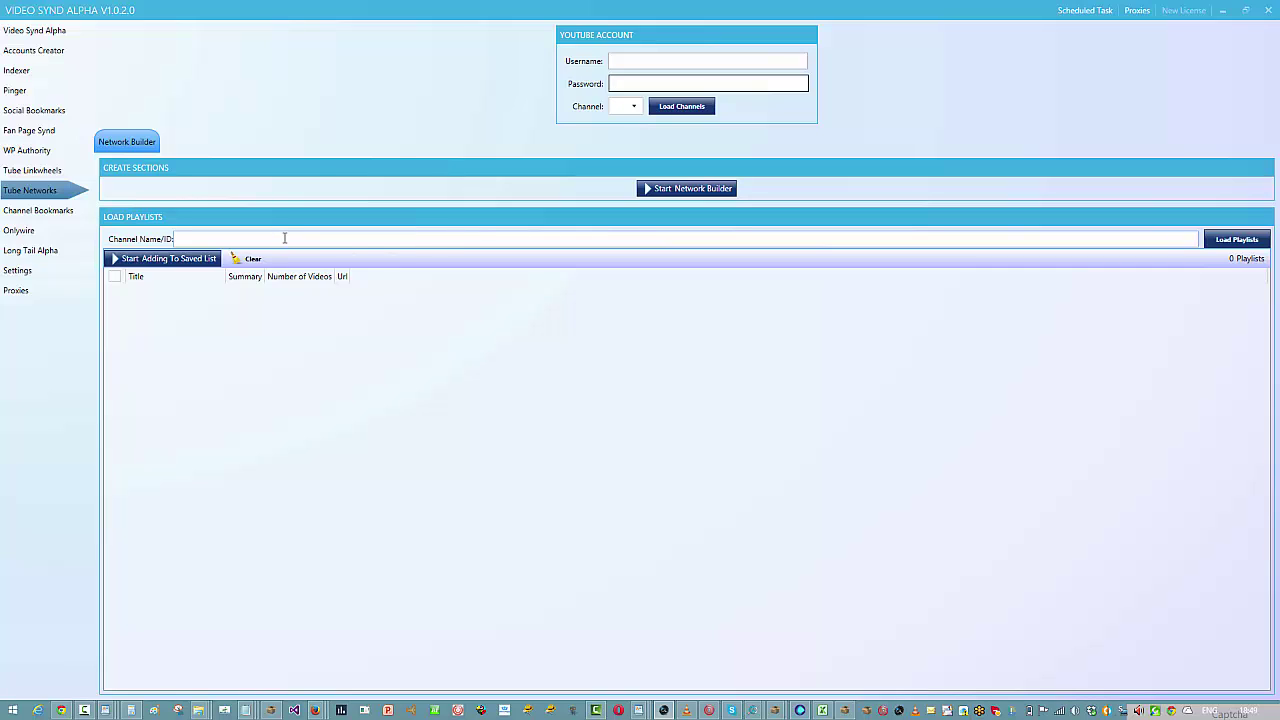
click(422, 238)
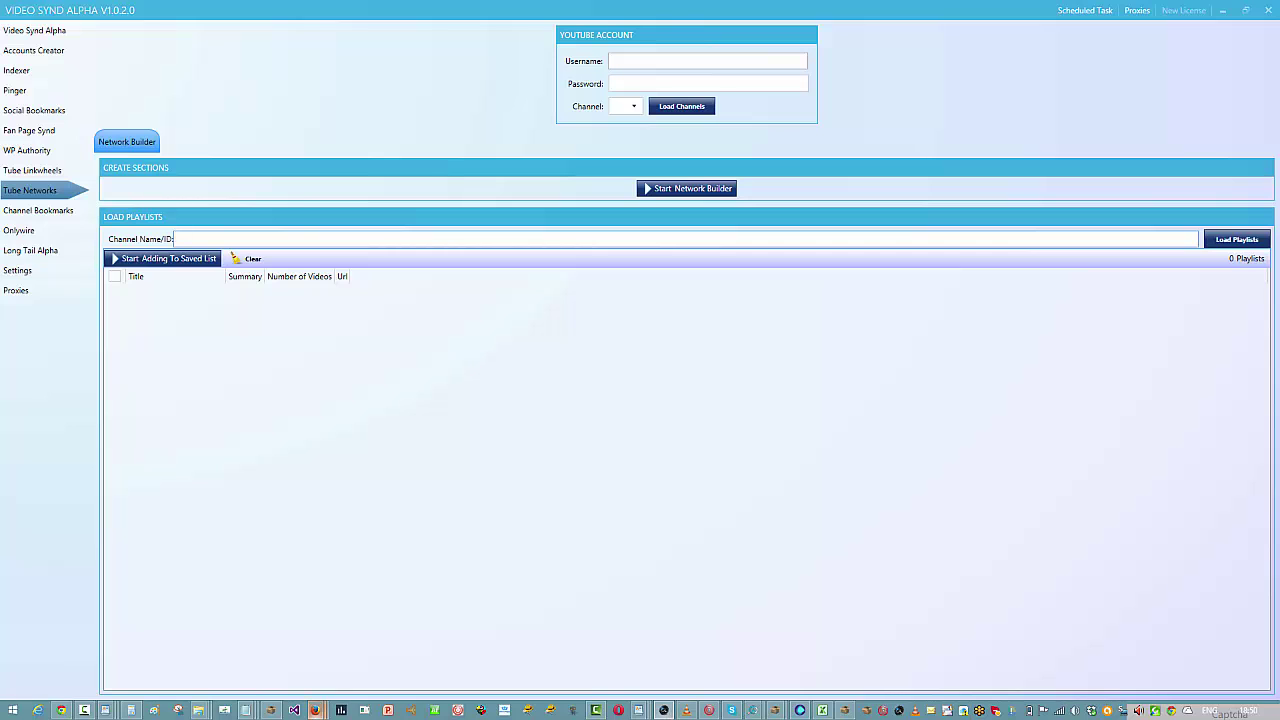
- Switch to Firefox and examine the saved playlists sections on the Car Dealer Leads Thailand YouTube channel
click(314, 712)
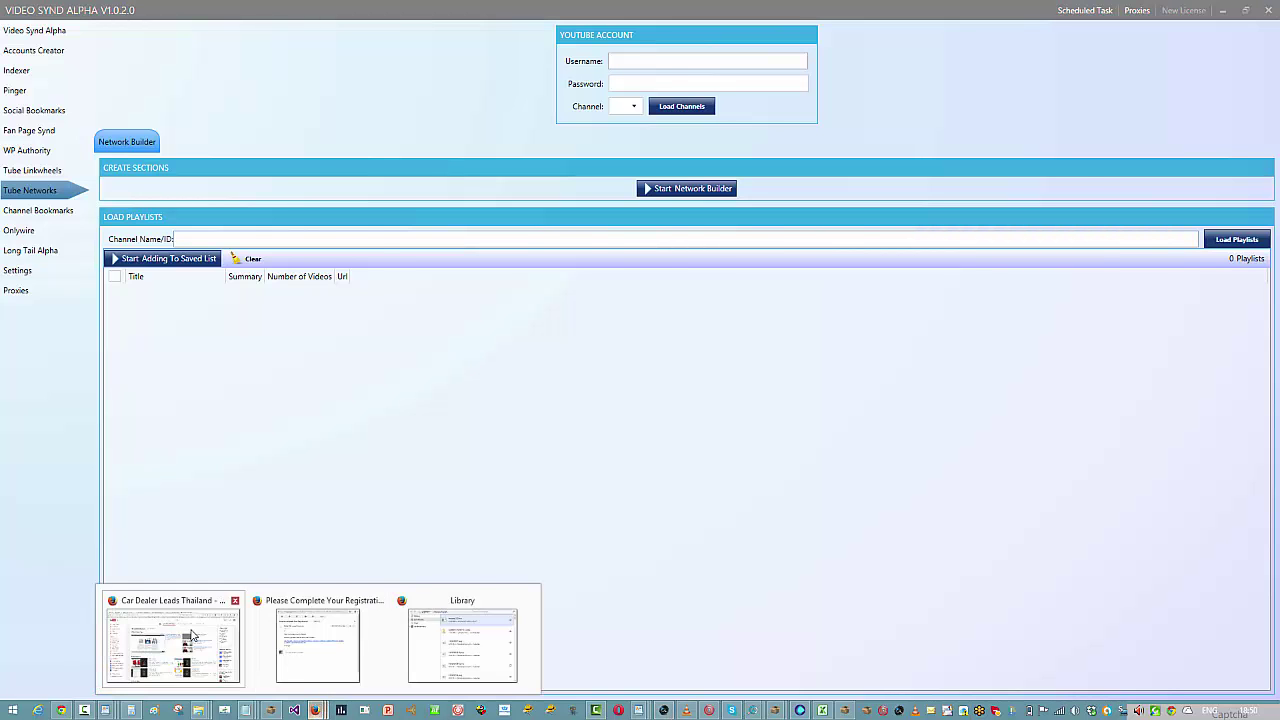
click(195, 633)
scroll(1000, 343, down, 3)
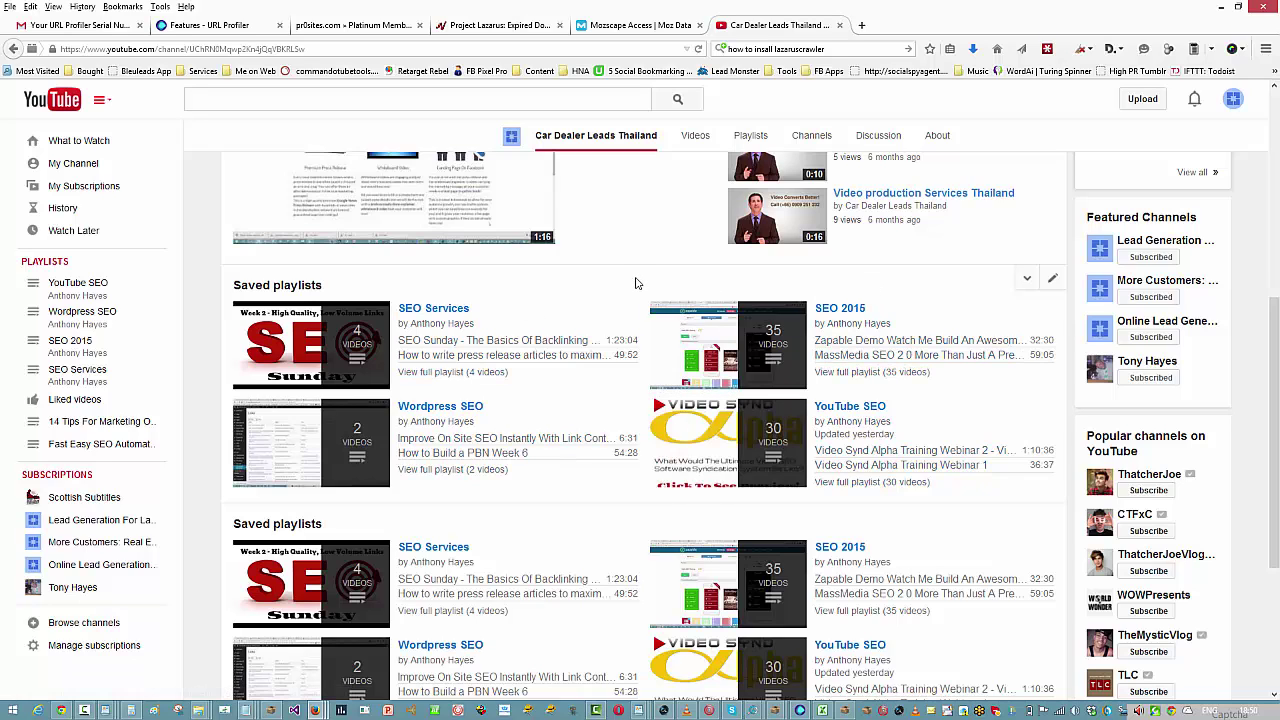
click(838, 311)
mouse_move(845, 329)
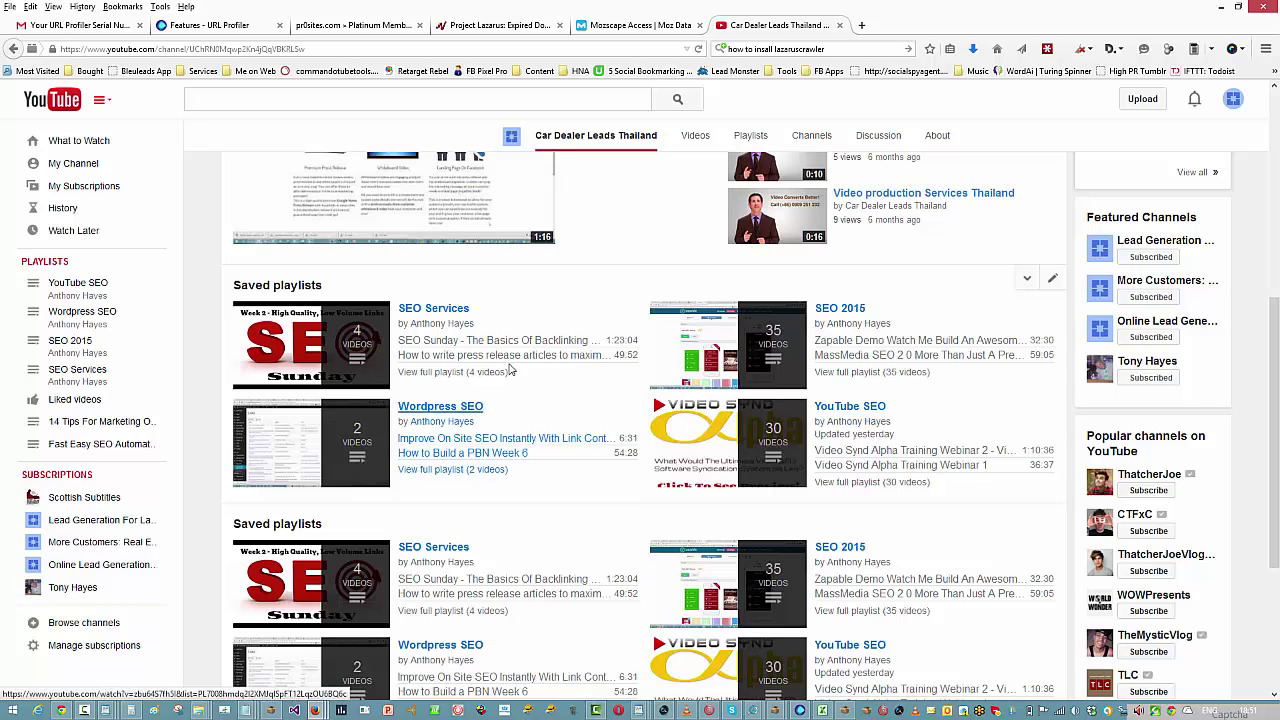
mouse_move(257, 427)
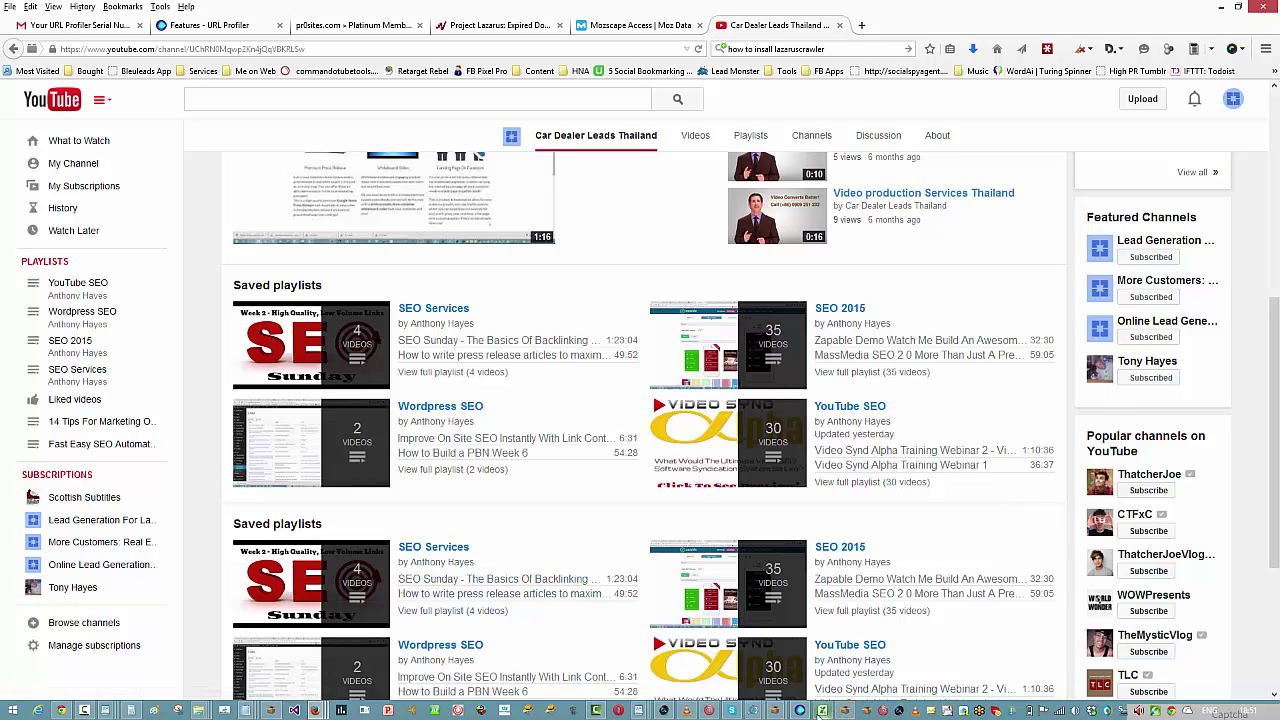
- Switch back to Video Synd Alpha, load the playlists of channel kissimorg and select the first four, through Local Marketing
click(666, 711)
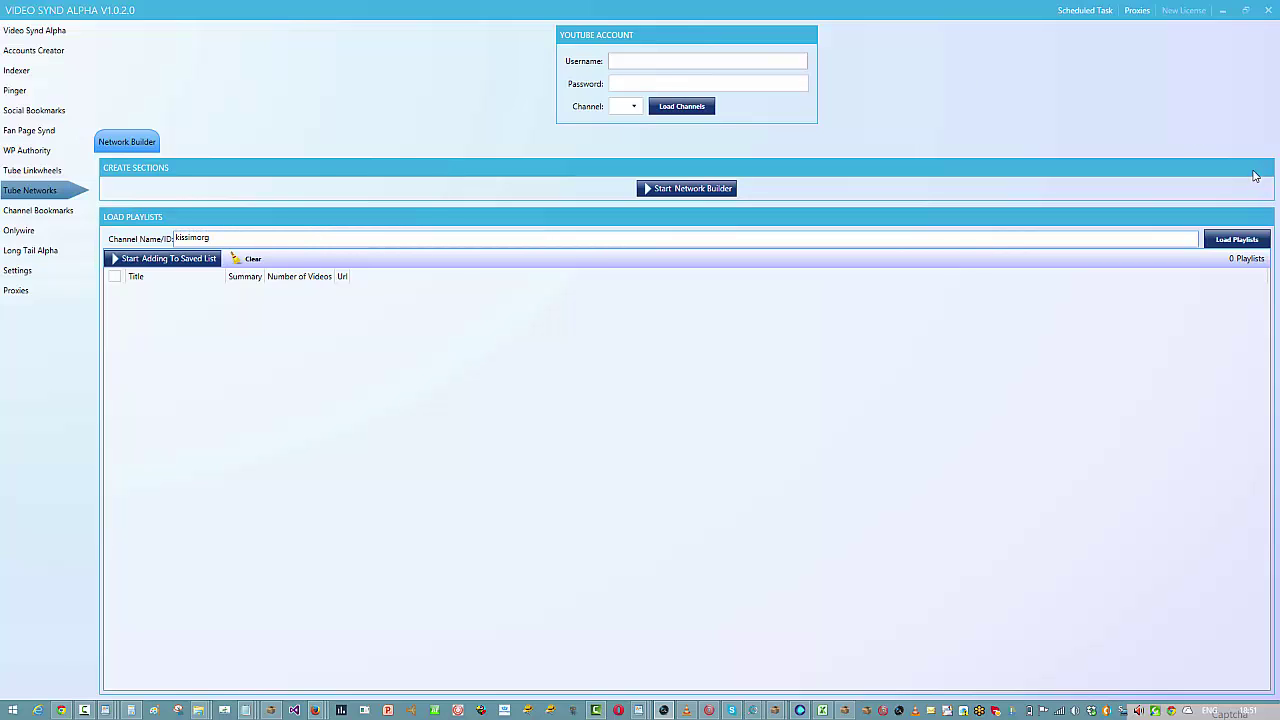
click(1237, 242)
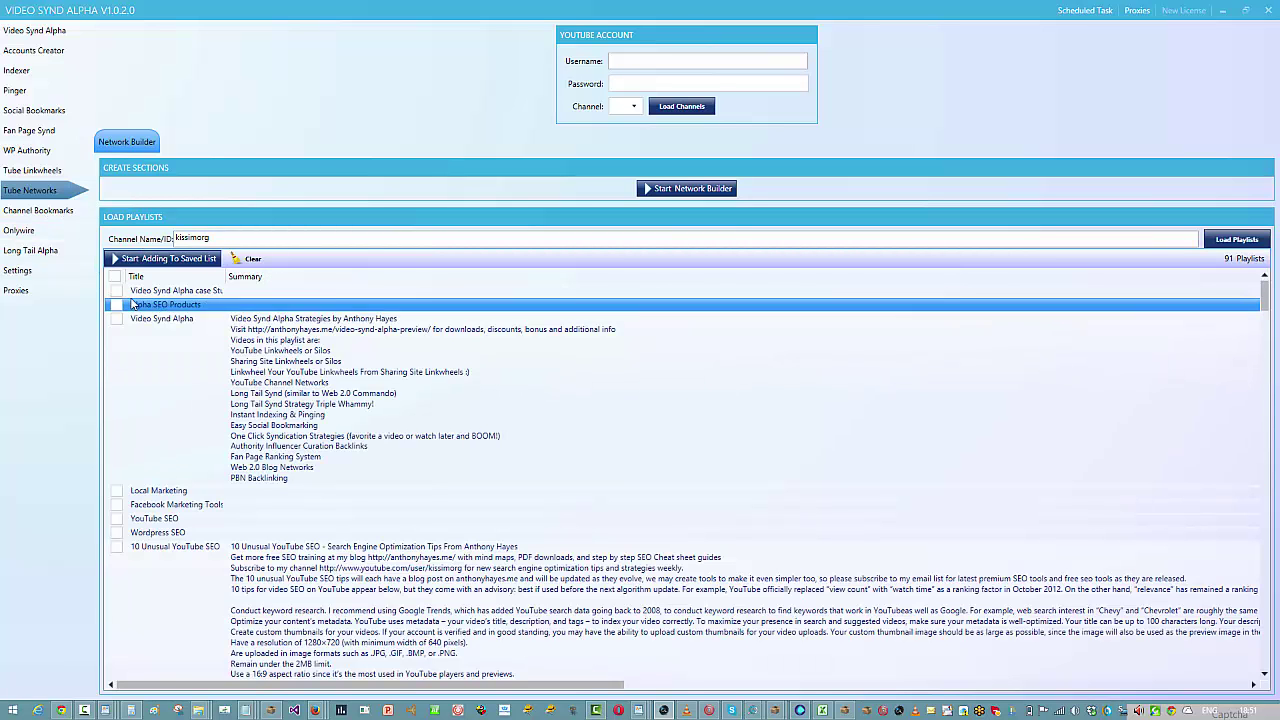
click(116, 291)
click(116, 304)
click(116, 318)
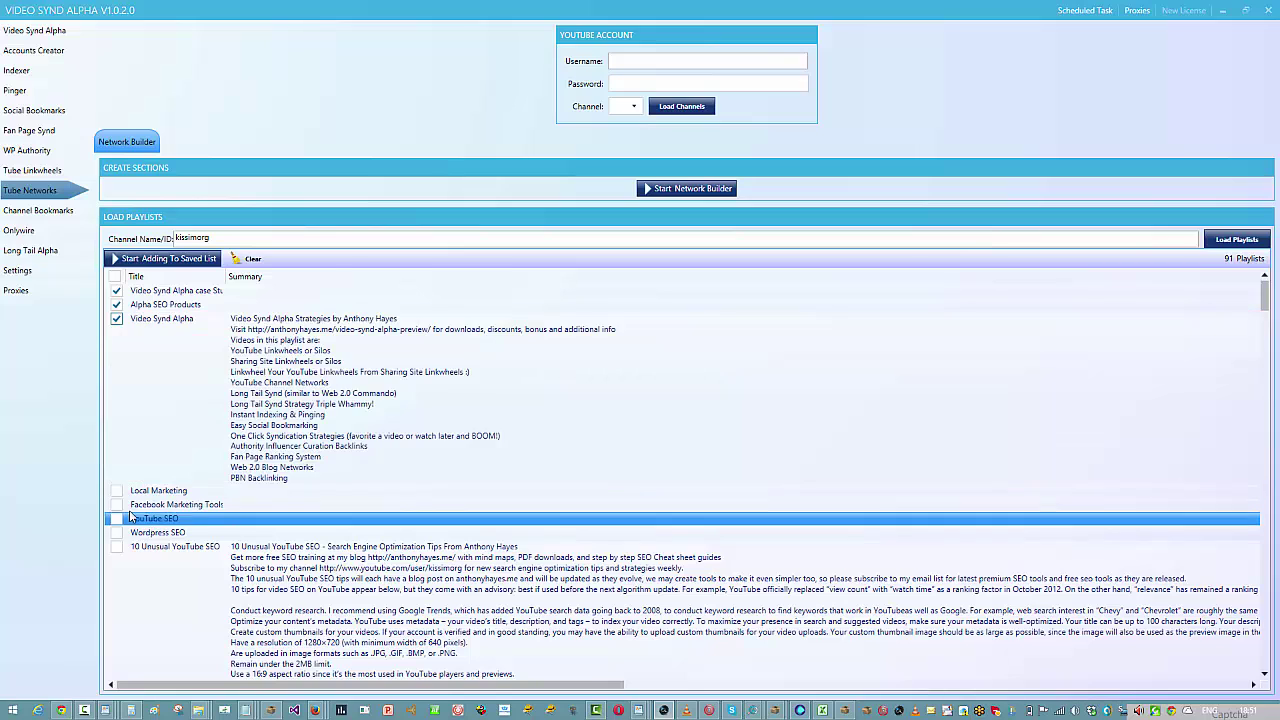
click(117, 491)
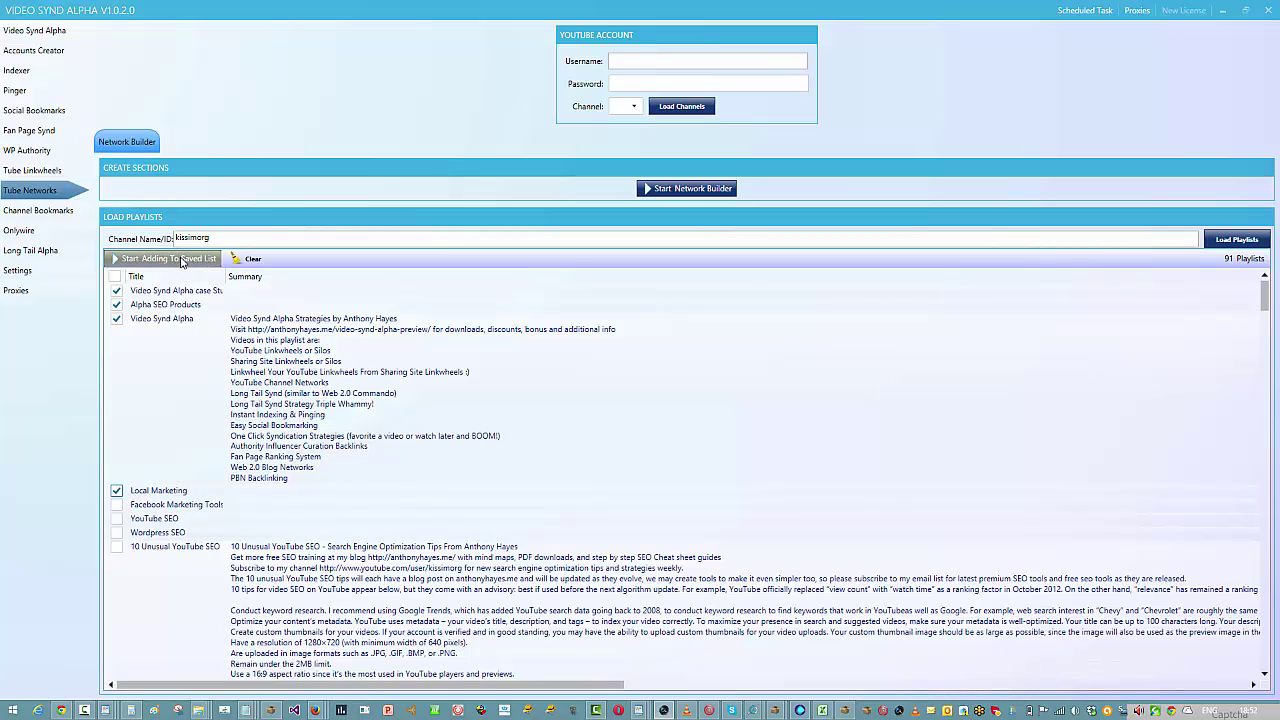
- Review the saved playlists sections on the Car Dealer Leads Thailand channel in Firefox, and return to Video Synd Alpha
click(315, 711)
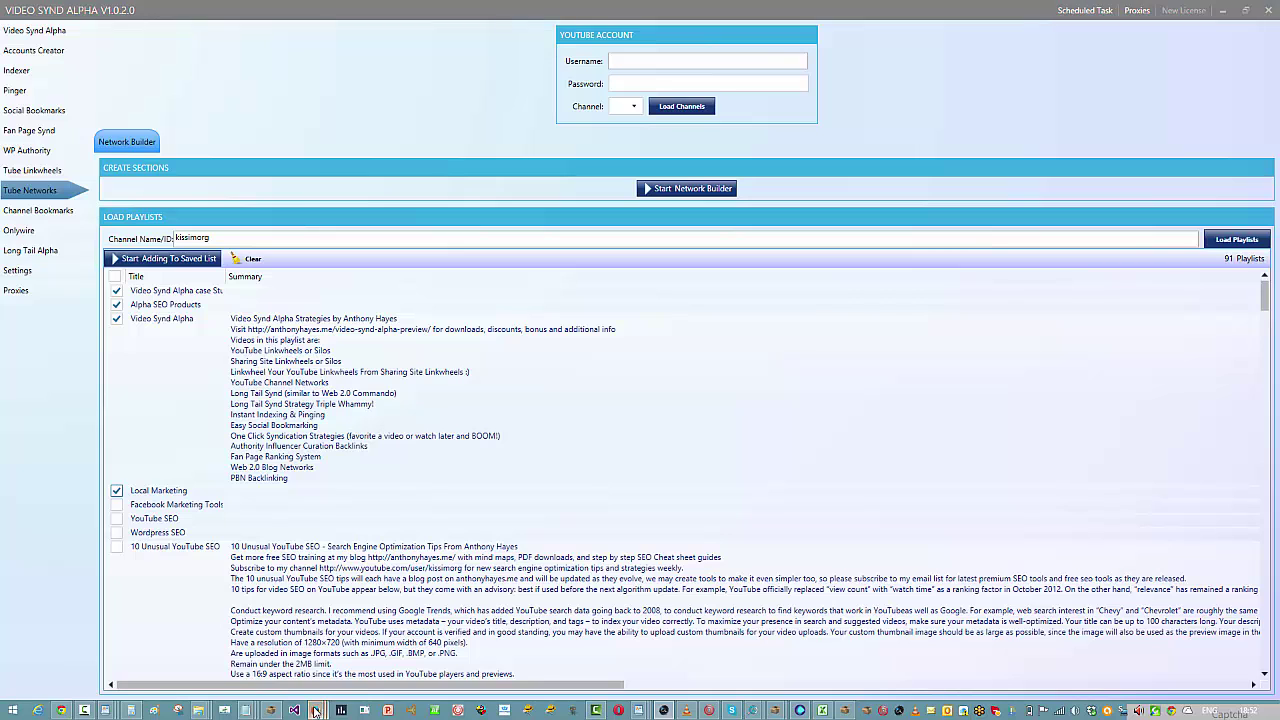
click(217, 637)
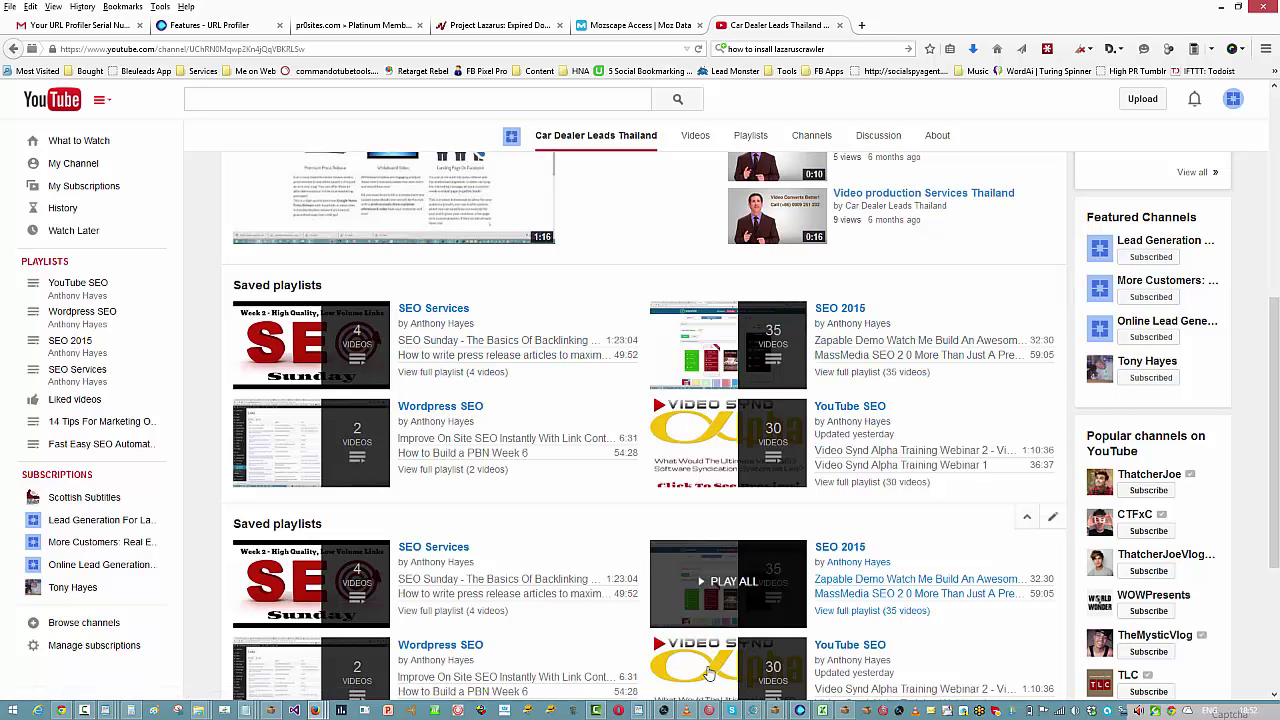
click(666, 711)
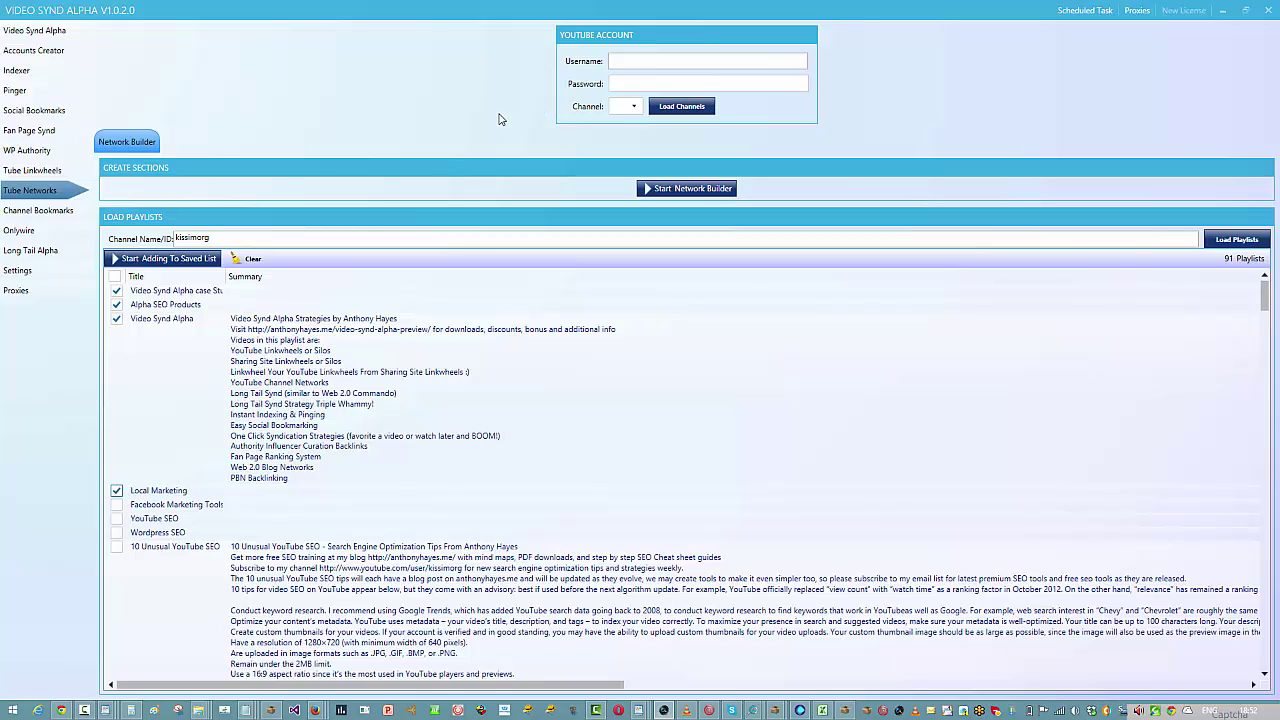
- Examine the Network Builder controls for creating channel sections and adding the selected kissimorg playlists to the saved list
click(671, 191)
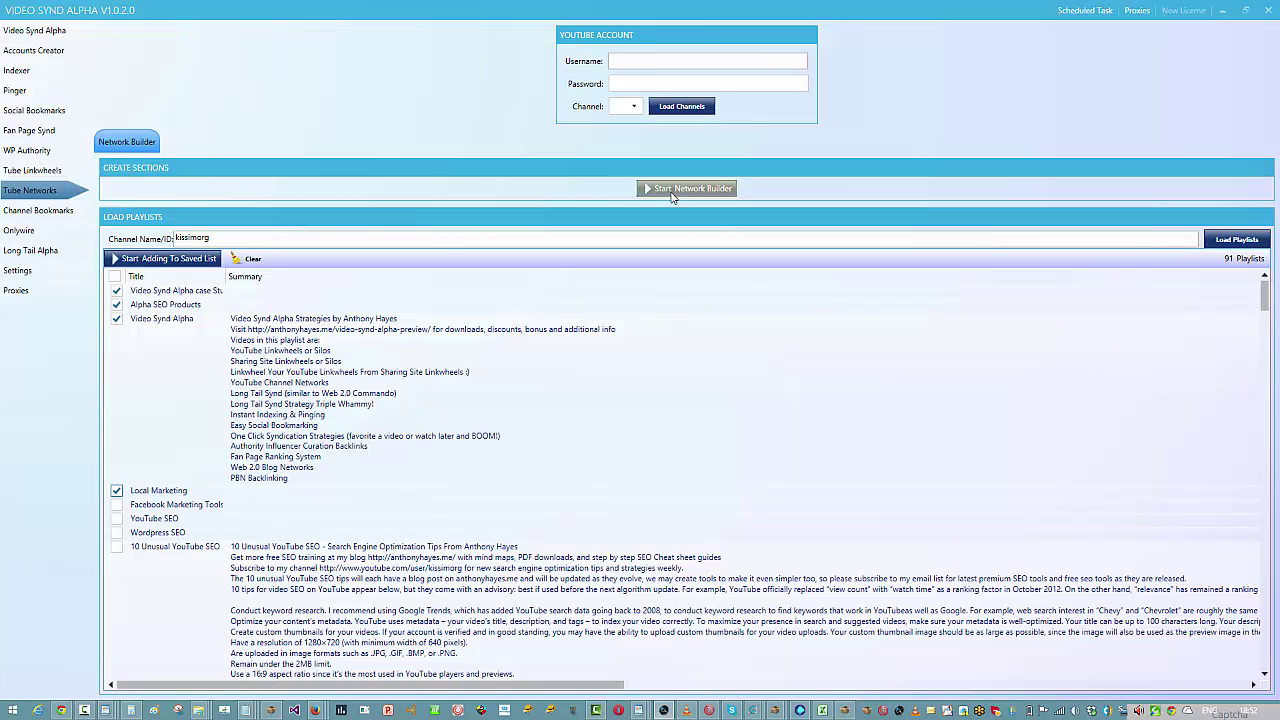
click(165, 259)
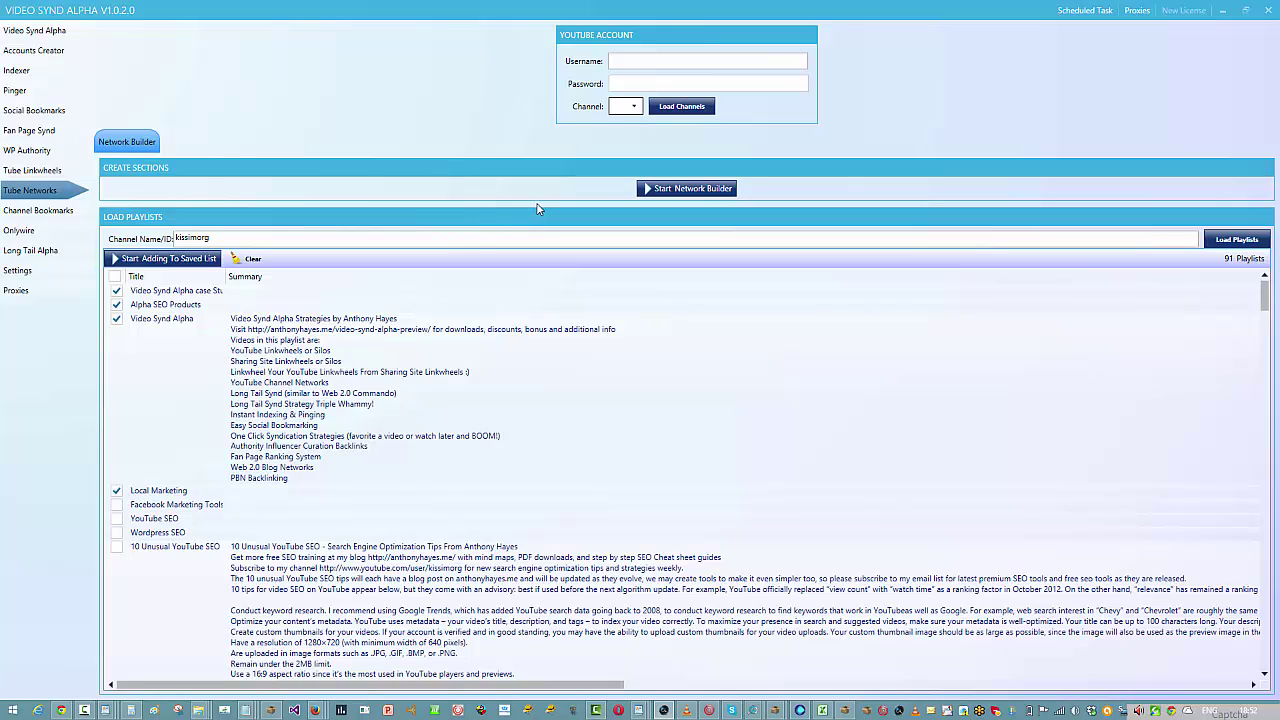
click(1100, 419)
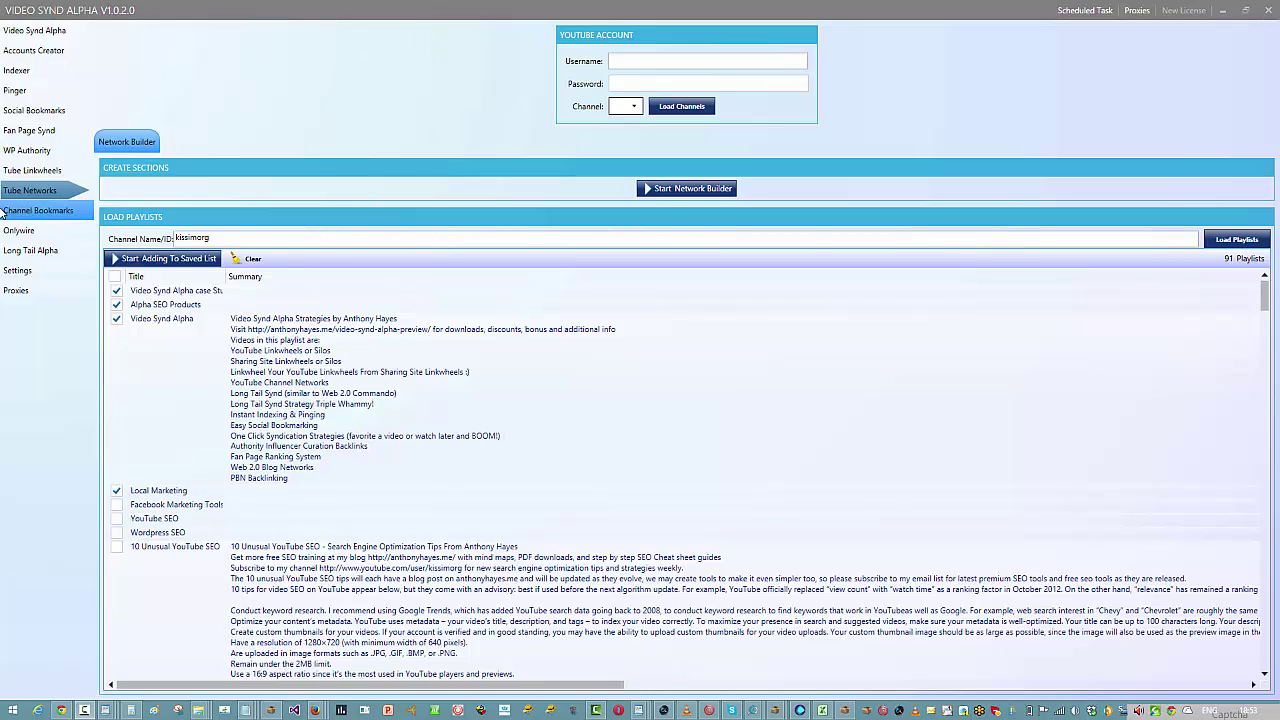
- View Fan Page Synd and WP Authority in turn to compare their IFTTT recipe lists
click(17, 130)
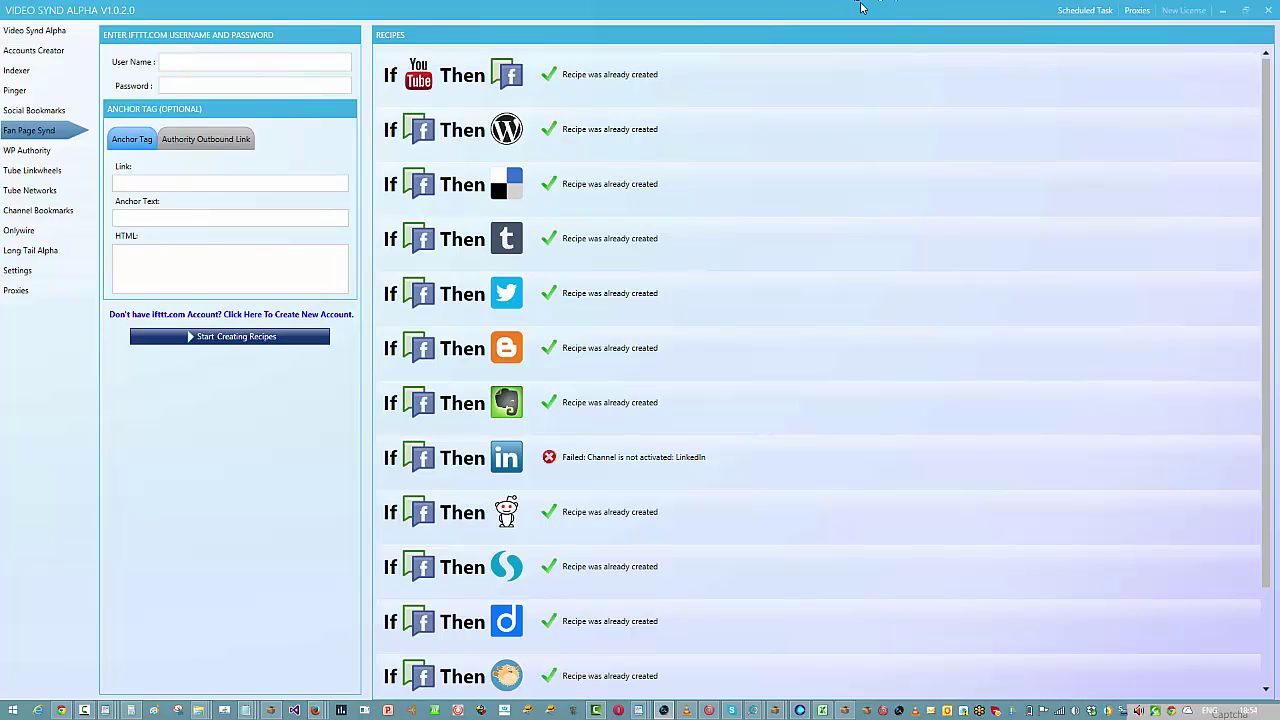
click(43, 153)
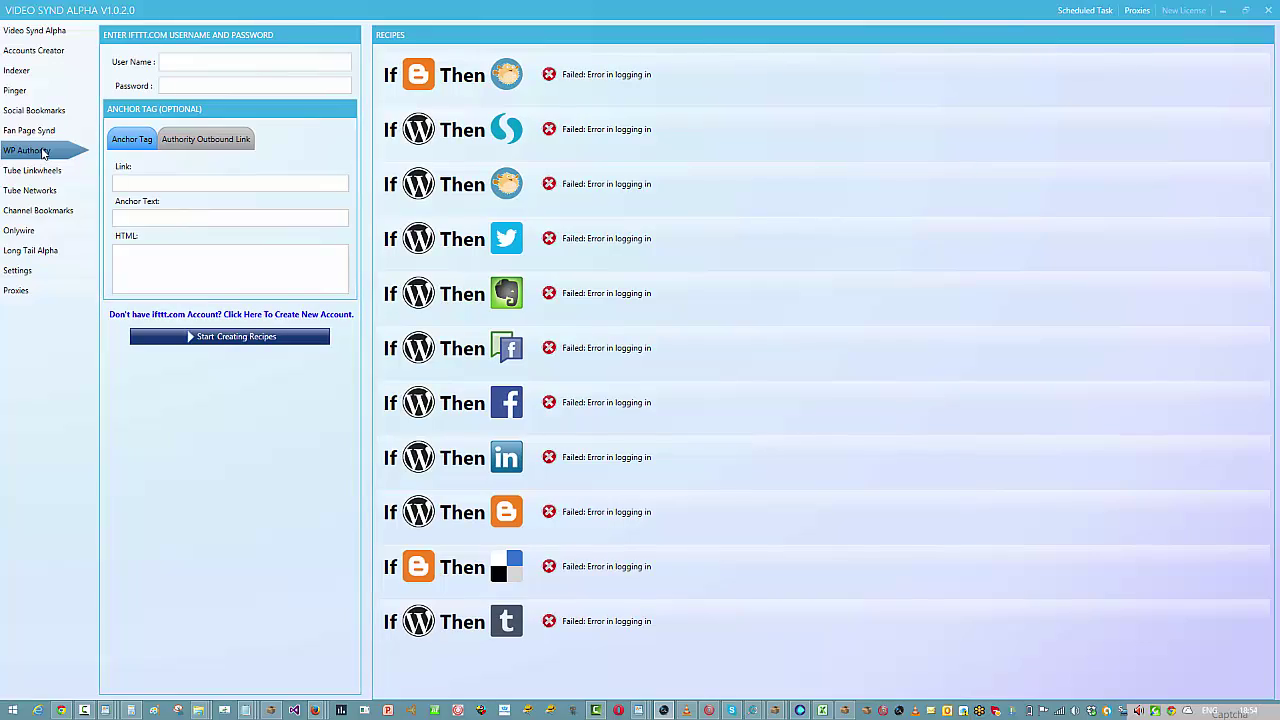
click(50, 132)
click(47, 151)
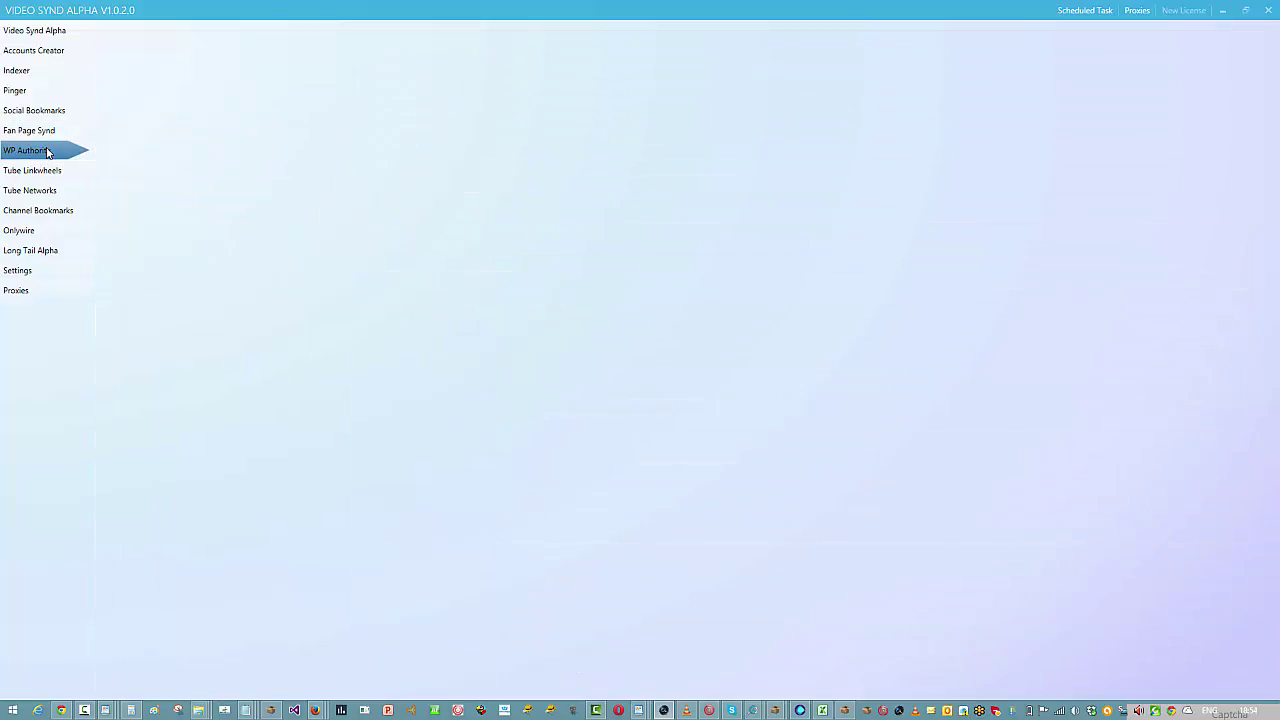
- Return to Fan Page Synd and look through its recipes, starting with YouTube to Facebook Page
click(47, 134)
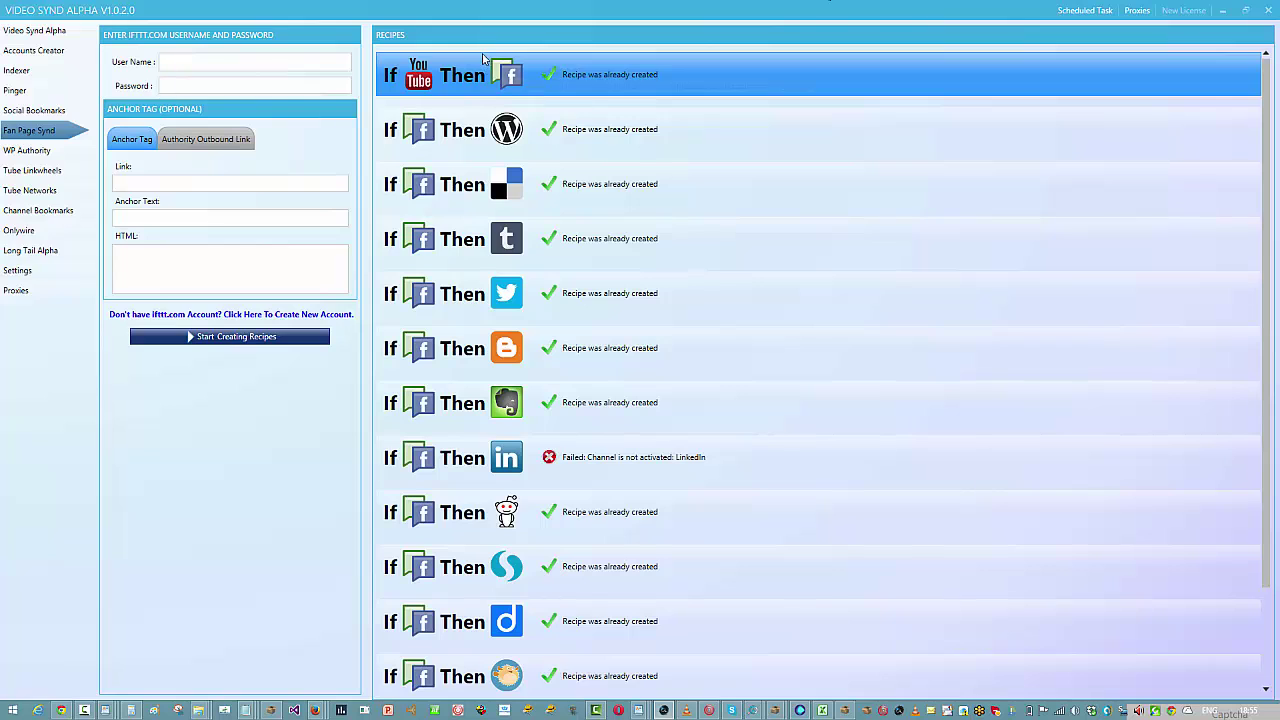
scroll(523, 473, down, 1)
scroll(523, 473, up, 1)
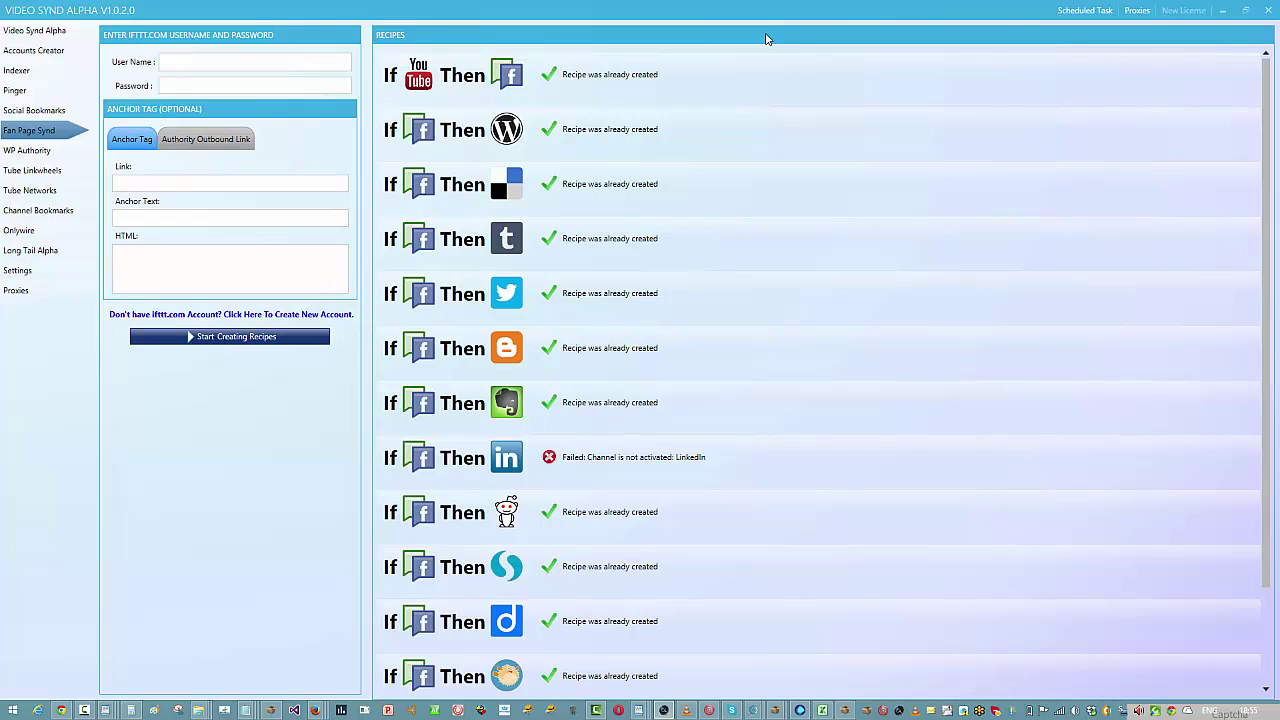
- Revisit the WP Authority recipes and the Tube Networks playlists, ending on the Fan Page Synd recipes
click(37, 151)
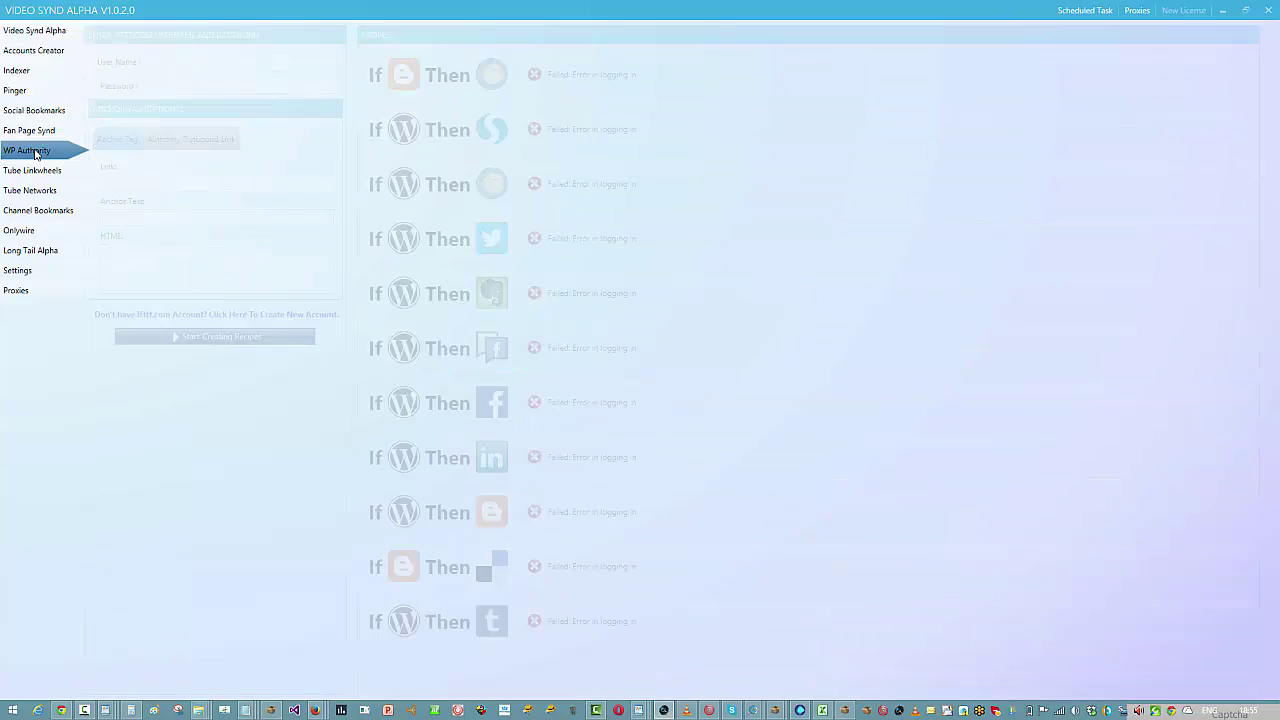
click(45, 147)
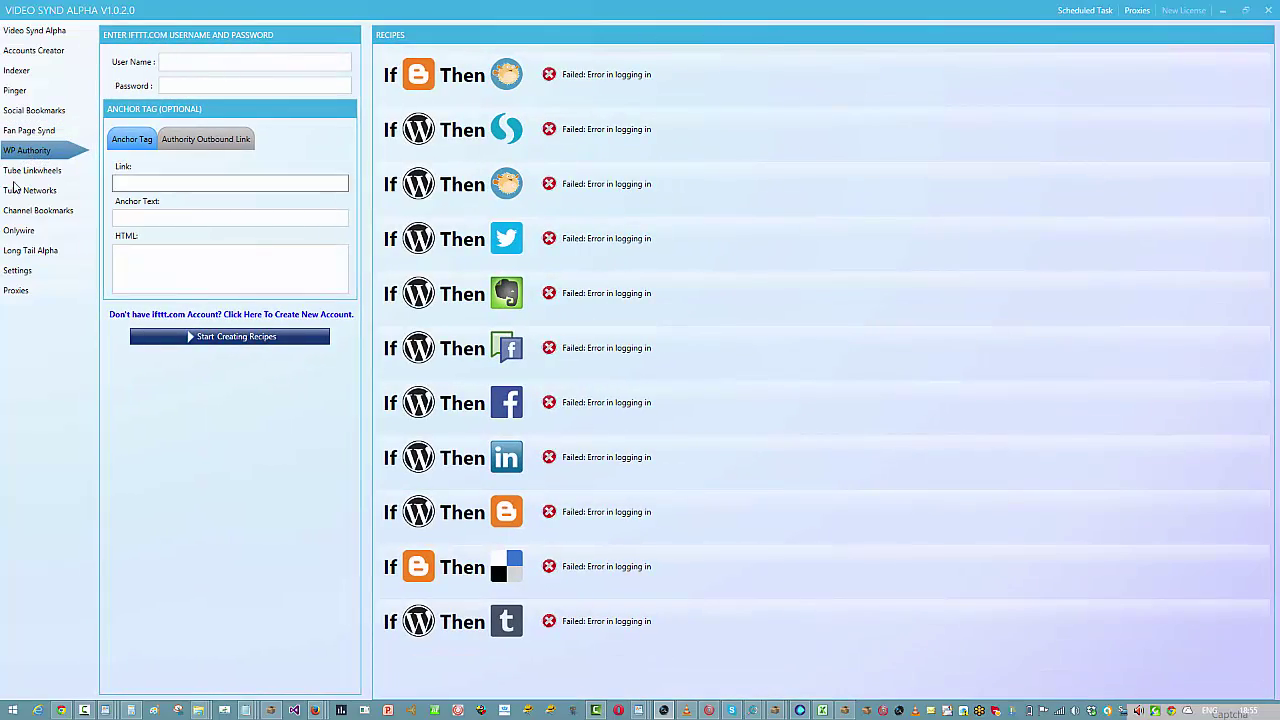
click(20, 140)
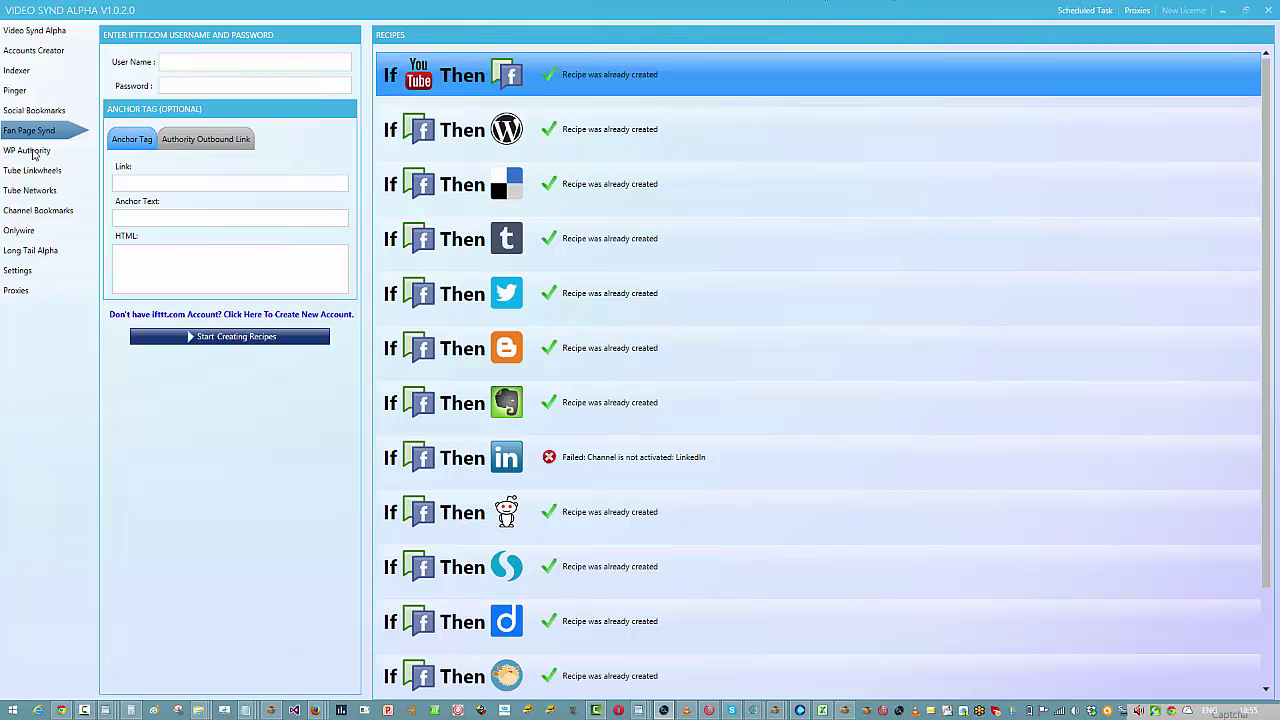
click(36, 200)
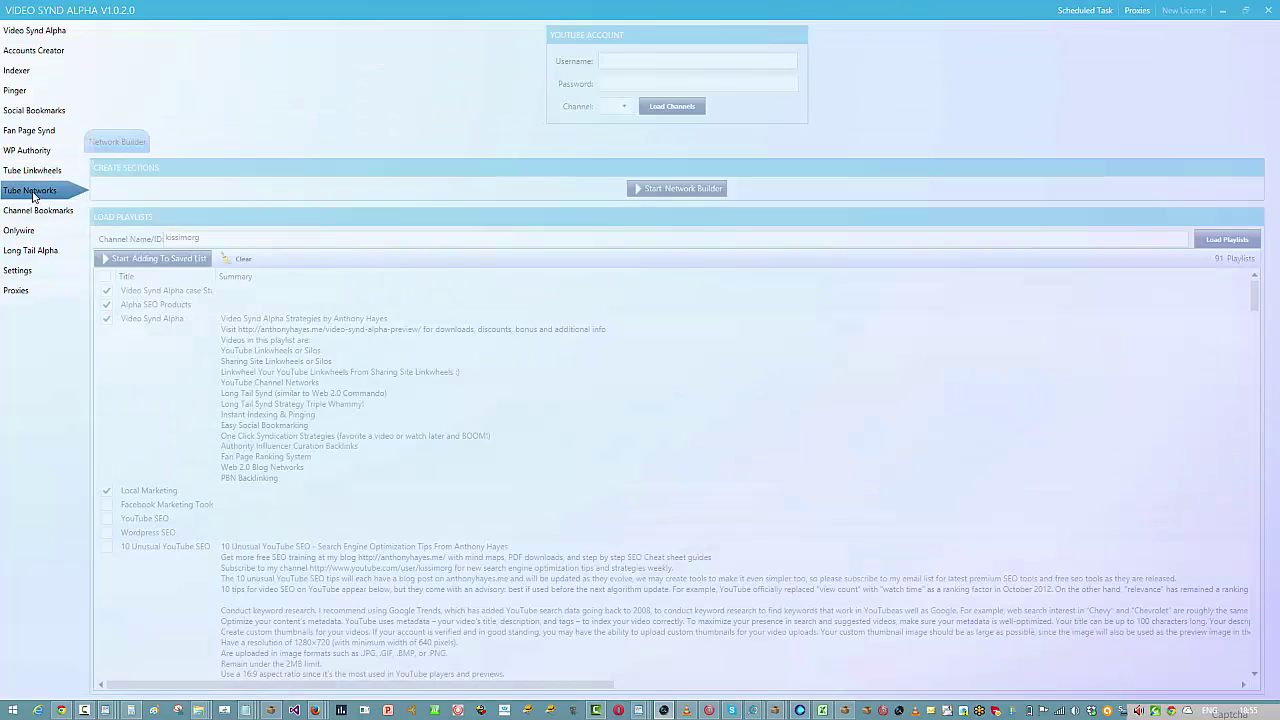
click(20, 133)
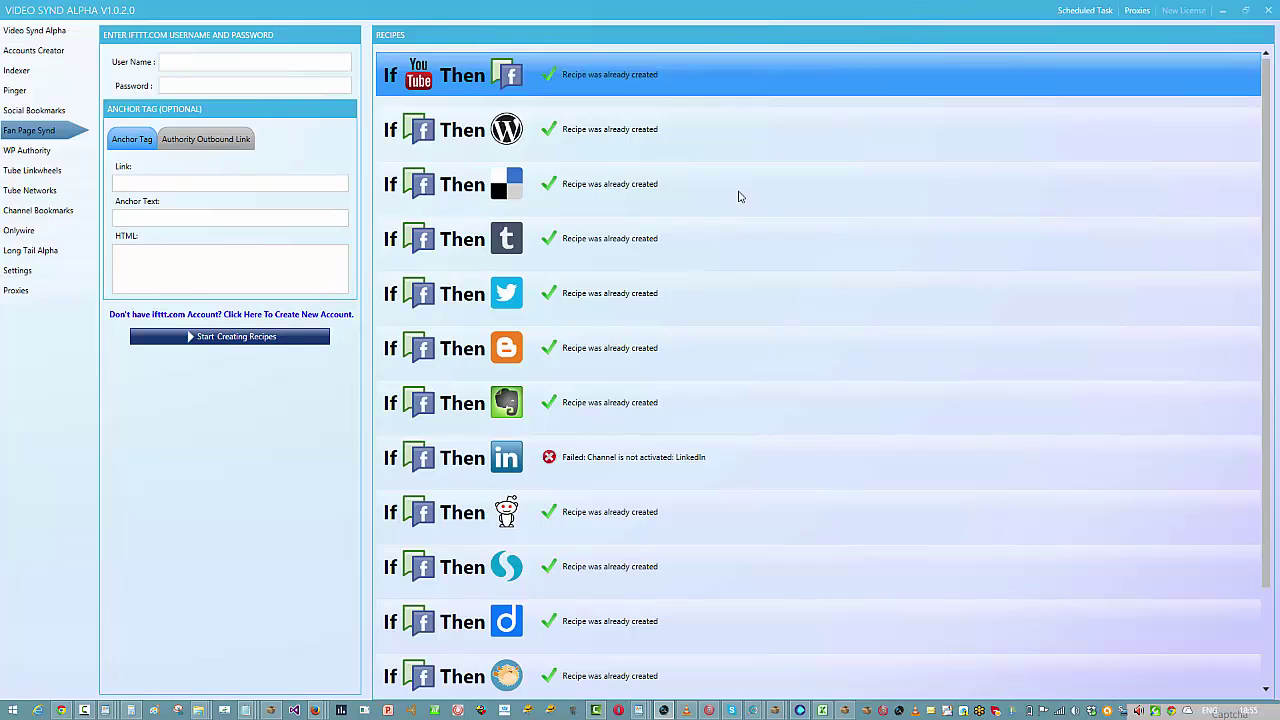
- View Channel Bookmarks and examine the Onlywire form's password, URL, title and description fields
click(12, 212)
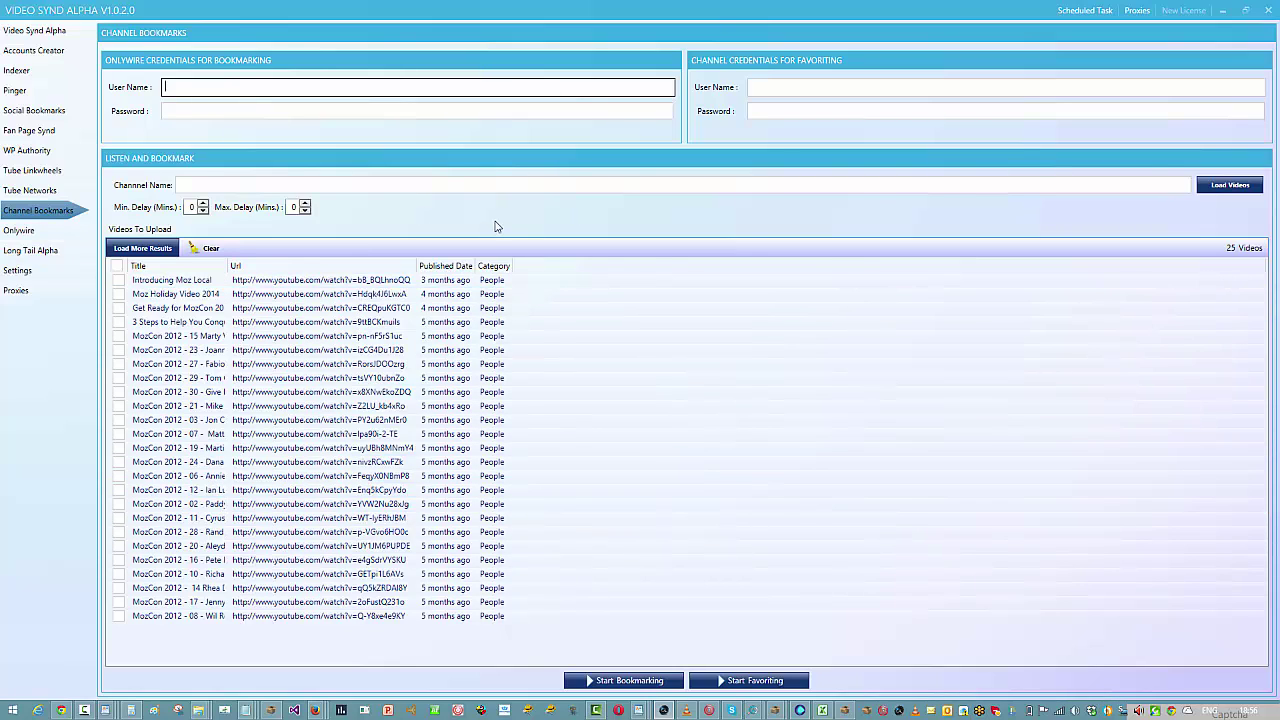
click(34, 231)
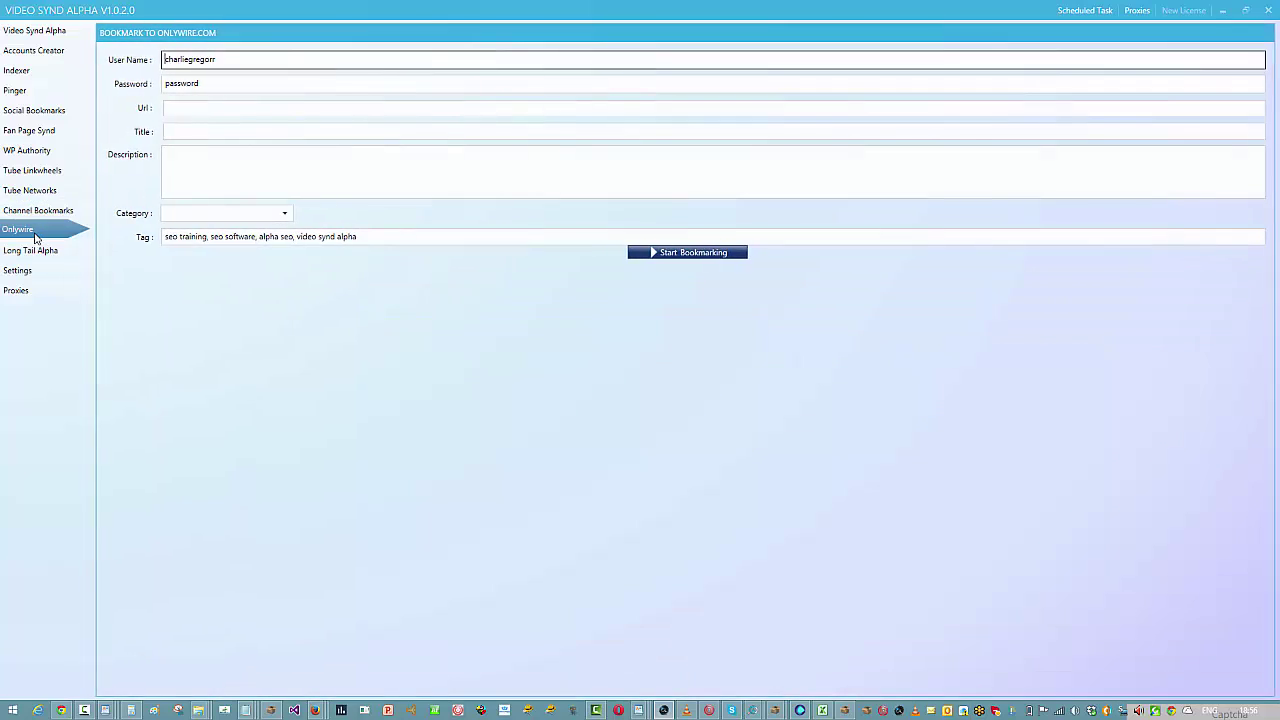
click(277, 83)
click(283, 108)
click(286, 129)
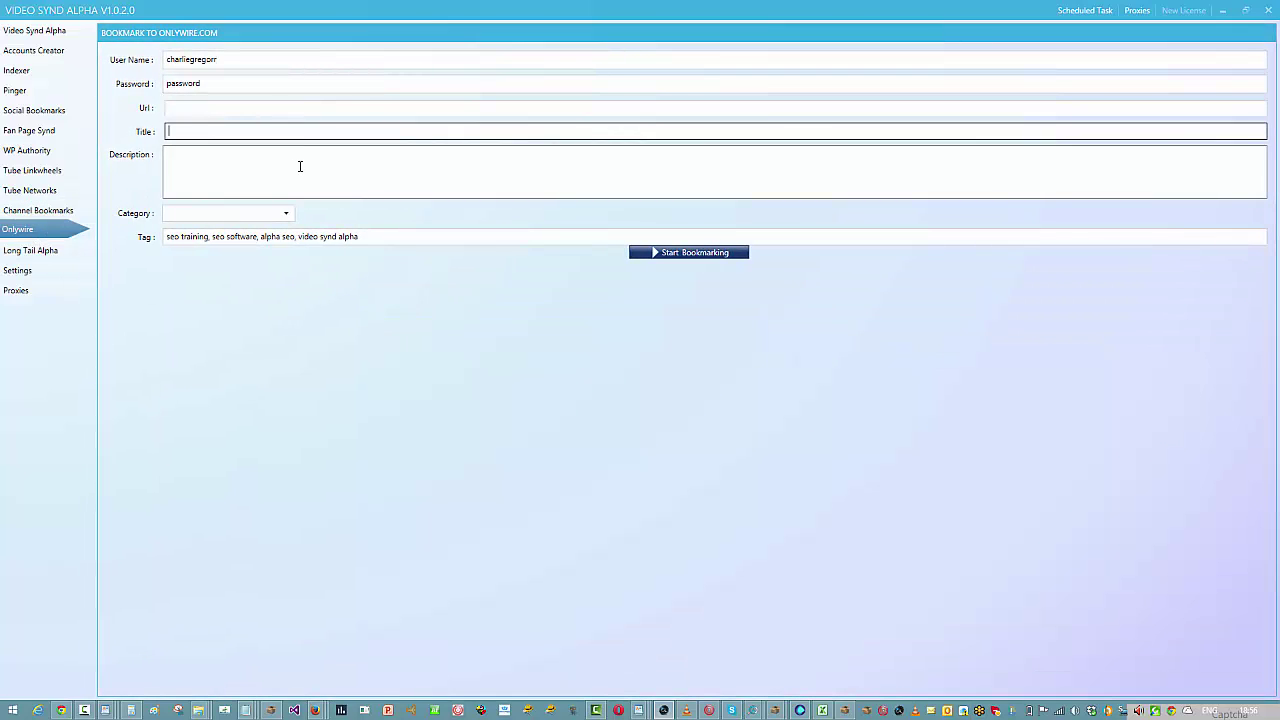
click(299, 166)
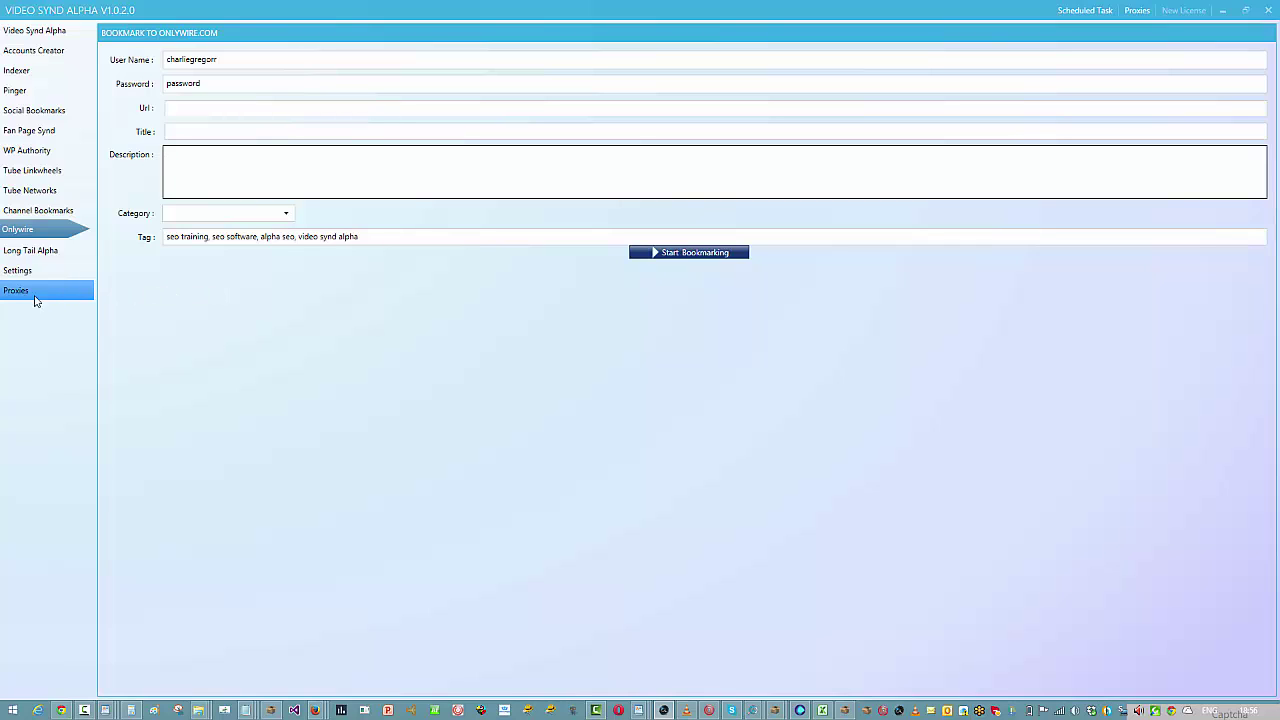
- Return to the Video Synd Alpha project list and view the selected project's upload options
click(33, 32)
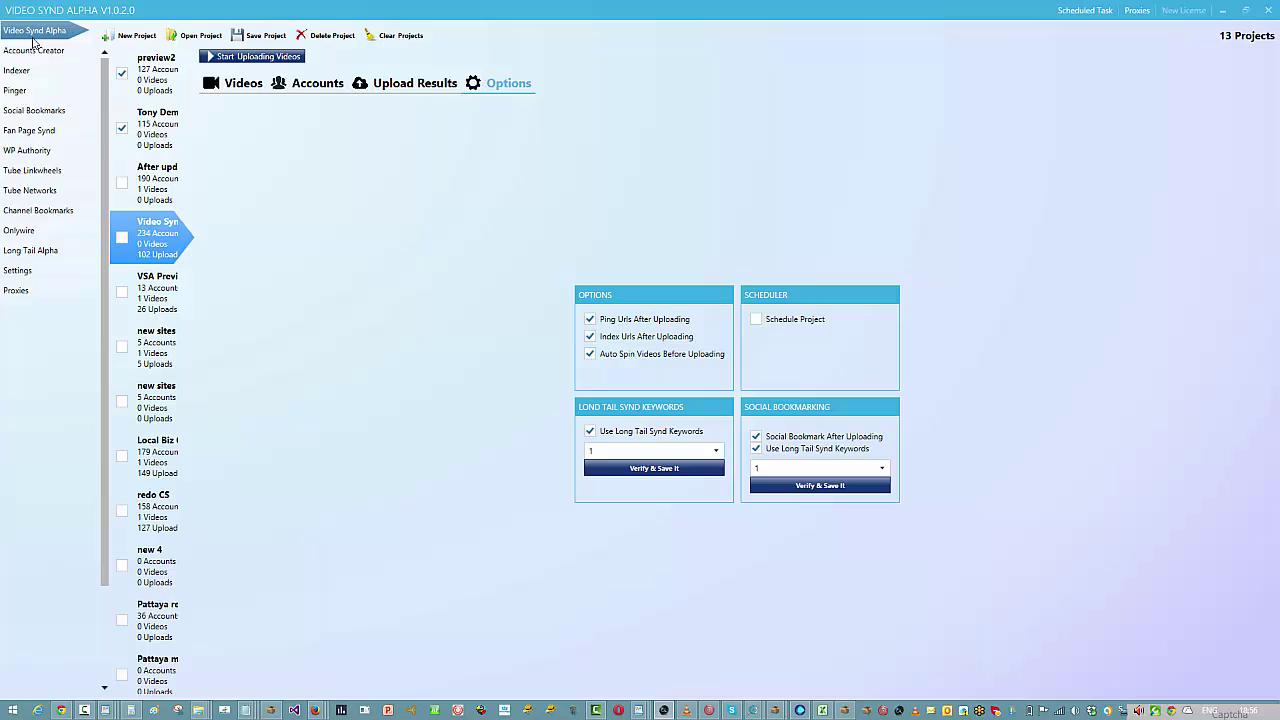